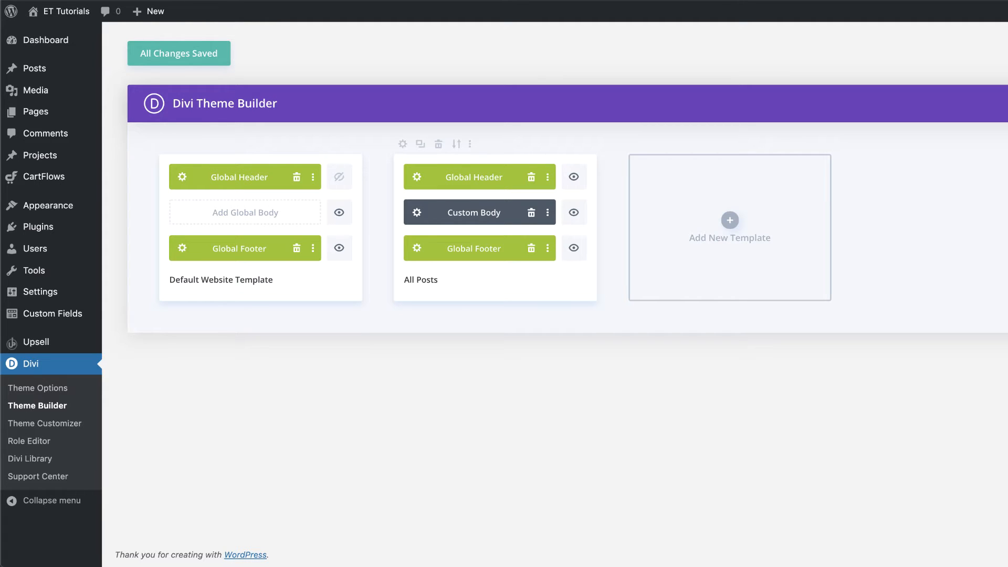
- Create a new Divi Theme Builder template assigned to All Posts
{"action": "left_click", "coordinate": [46, 40]}
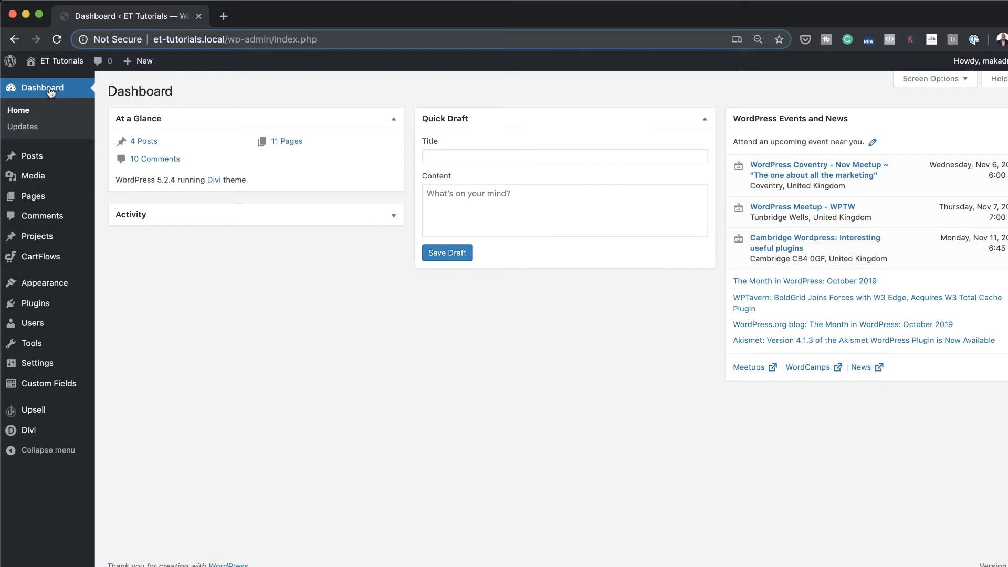
{"action": "mouse_move", "coordinate": [29, 433]}
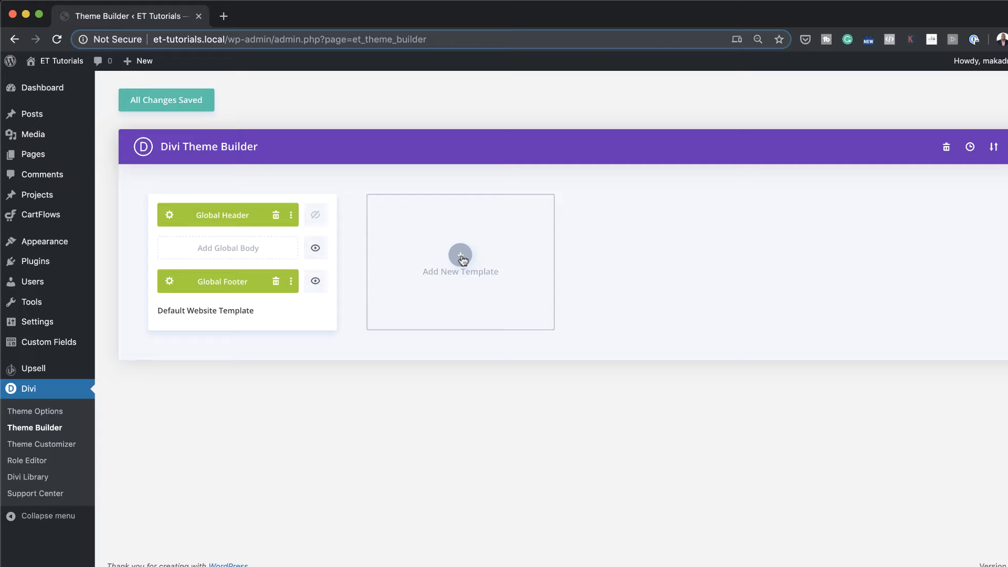
{"action": "left_click", "coordinate": [461, 255]}
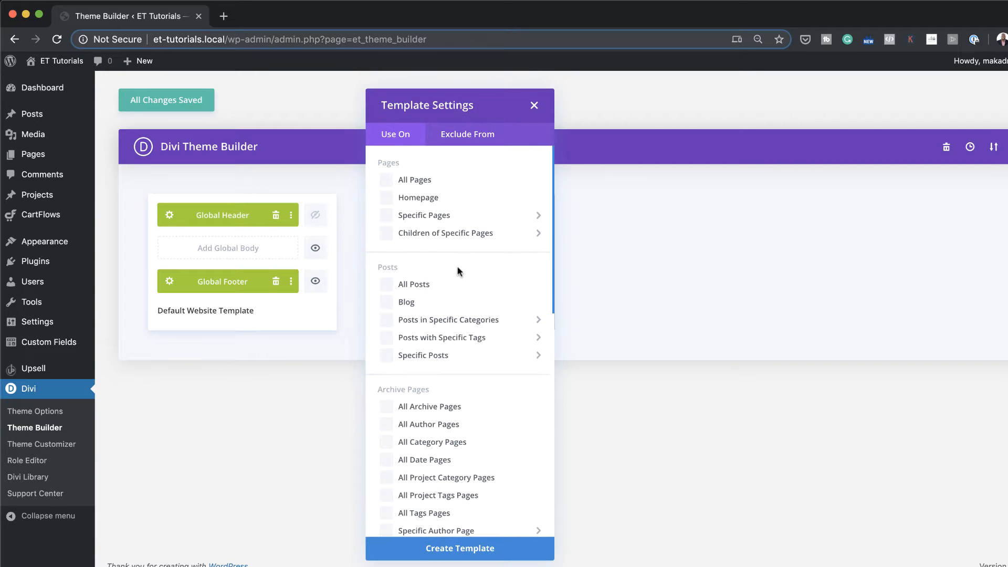
{"action": "left_click", "coordinate": [386, 284]}
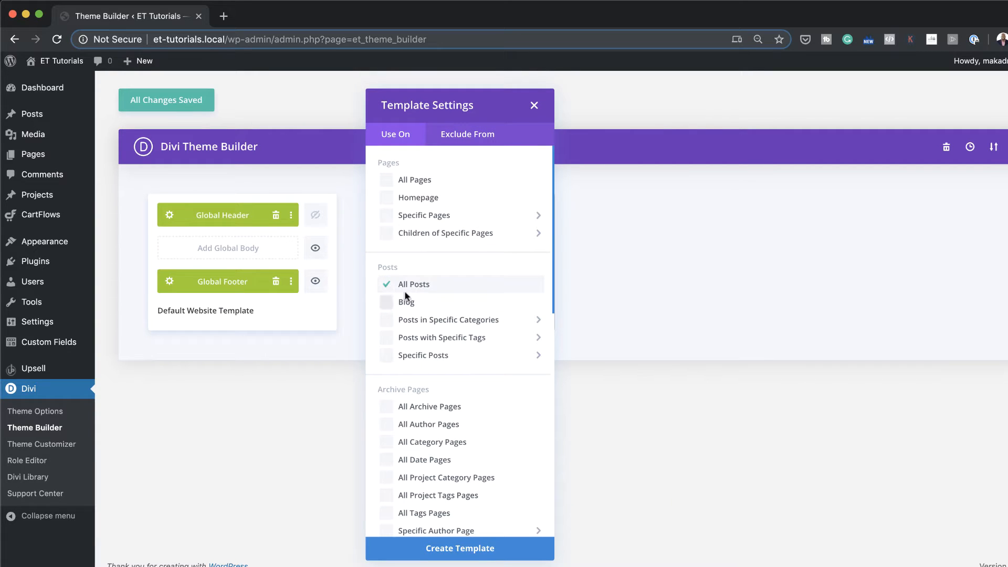
{"action": "left_click", "coordinate": [462, 548]}
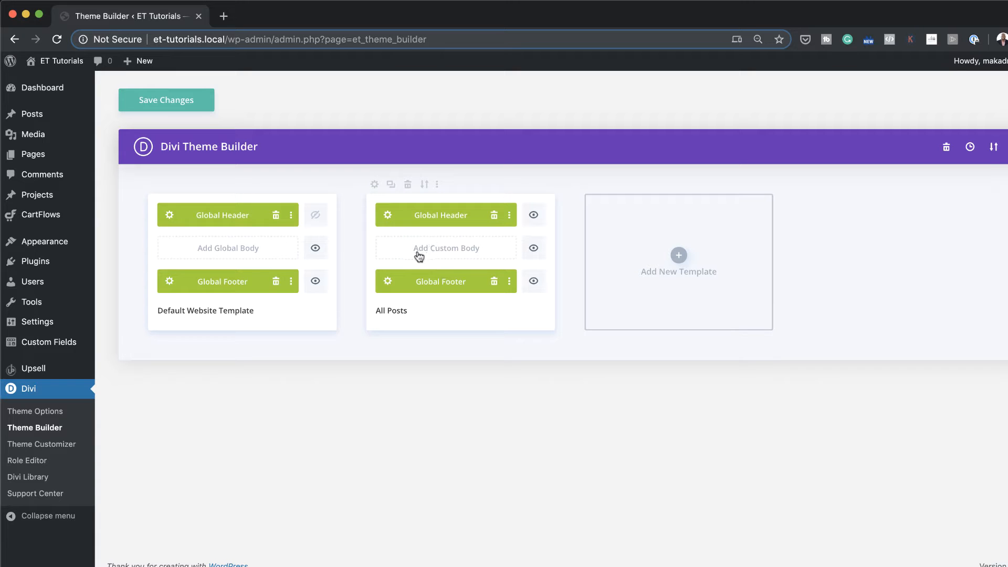
- Start building a custom body from scratch for the All Posts template
{"action": "left_click", "coordinate": [465, 252]}
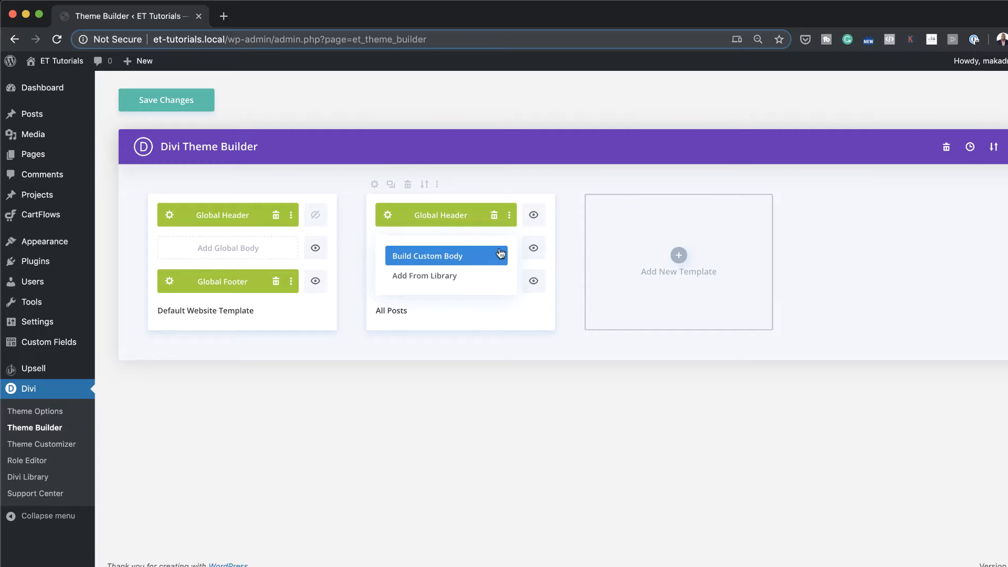
{"action": "left_click", "coordinate": [447, 256]}
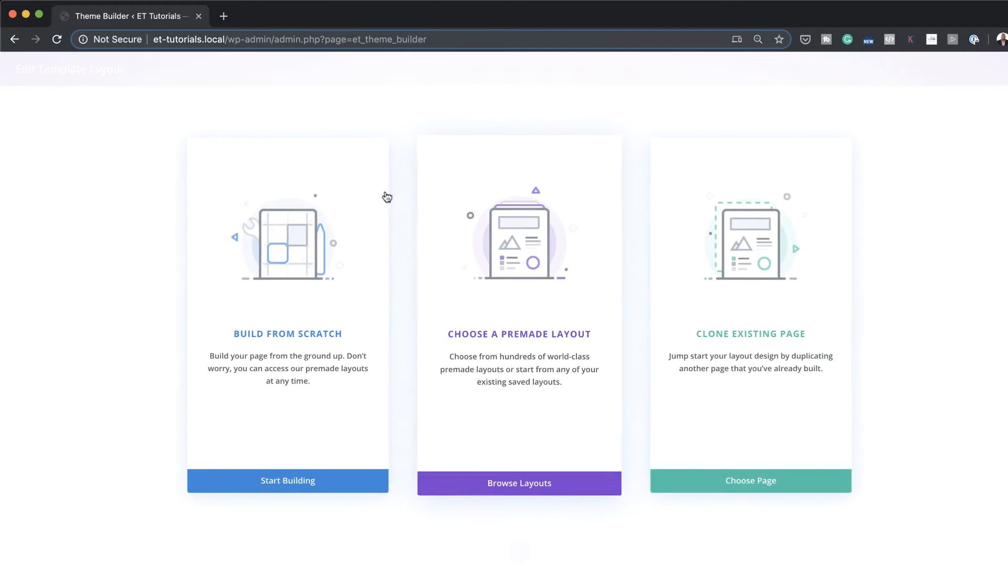
{"action": "left_click", "coordinate": [324, 338]}
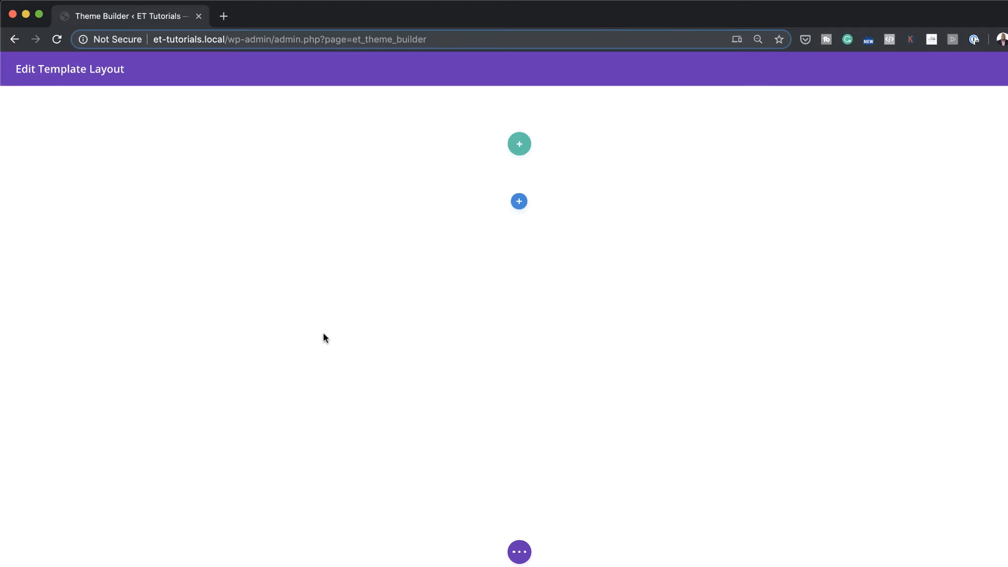
- Insert a Post Content module into the empty body layout
{"action": "left_click", "coordinate": [460, 238]}
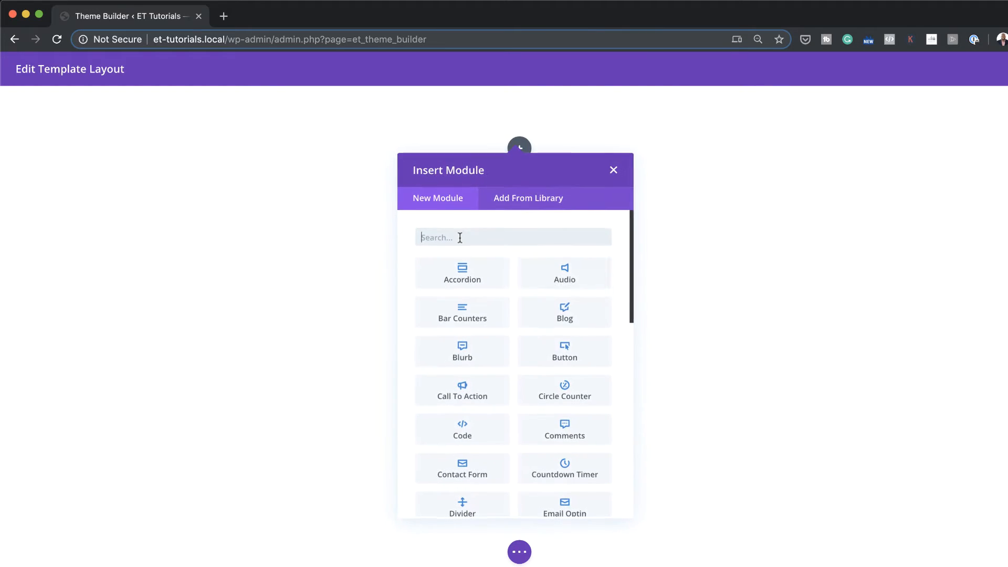
{"action": "scroll", "coordinate": [586, 368], "scroll_direction": "down", "scroll_amount": 5}
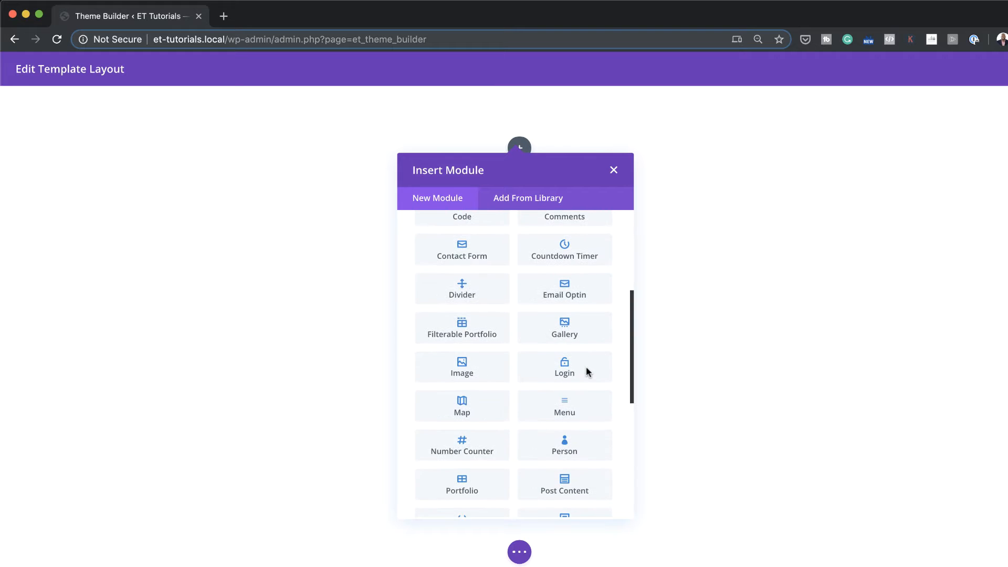
{"action": "scroll", "coordinate": [586, 367], "scroll_direction": "down", "scroll_amount": 1}
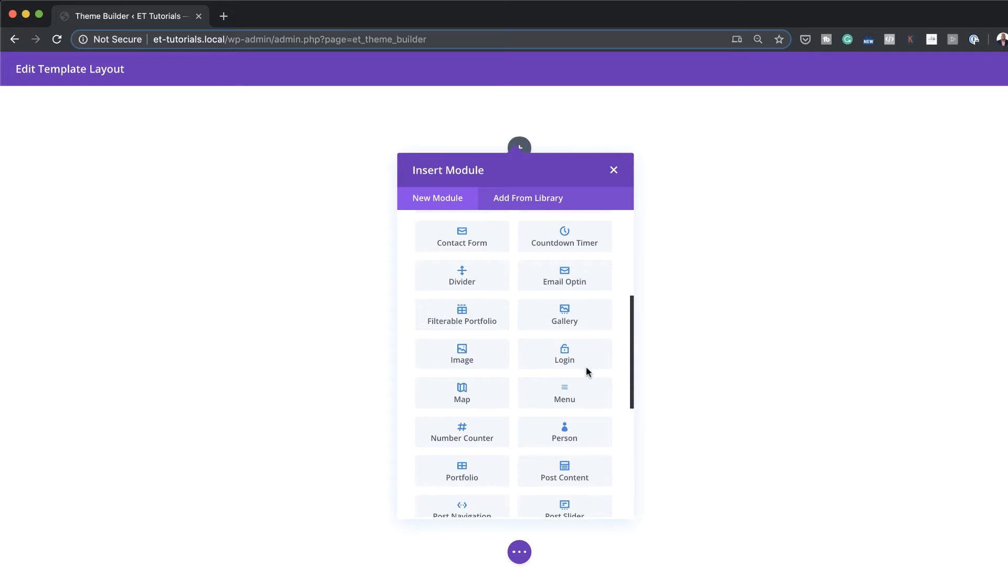
{"action": "left_click", "coordinate": [586, 471]}
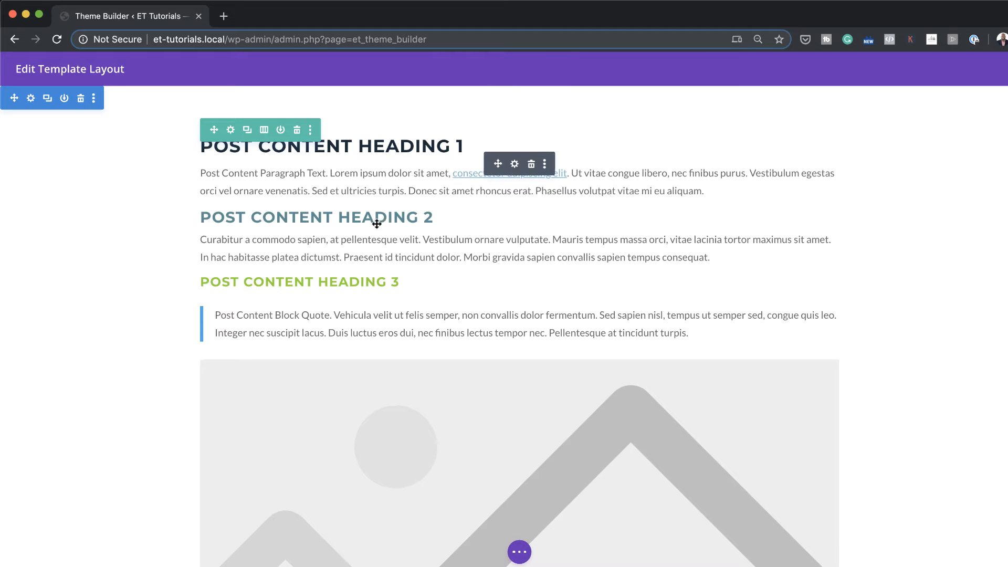
- Set the Heading 1 font of the Post Content module to Rubik in its heading text design settings
{"action": "scroll", "coordinate": [489, 330], "scroll_direction": "down", "scroll_amount": 6}
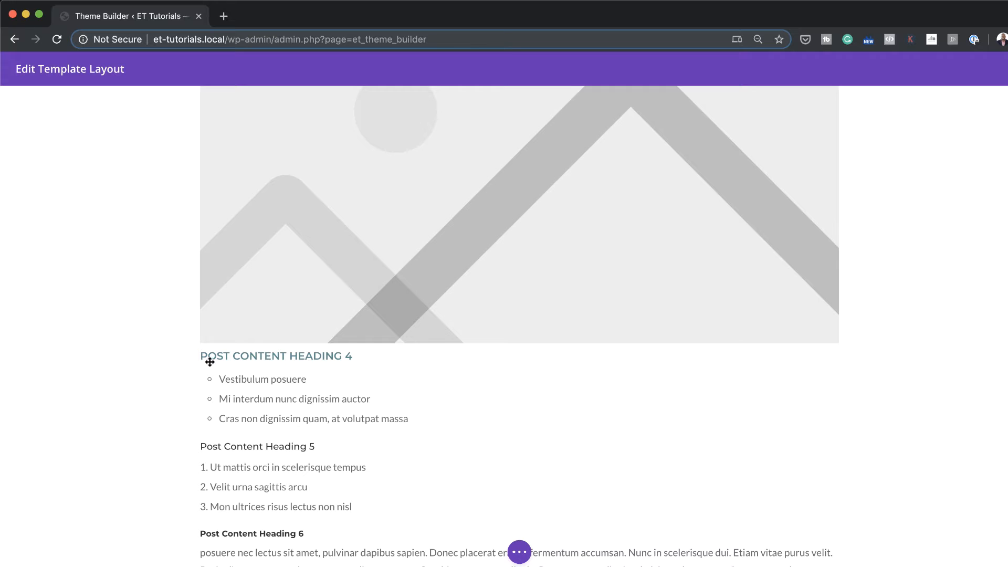
{"action": "scroll", "coordinate": [272, 368], "scroll_direction": "down", "scroll_amount": 2}
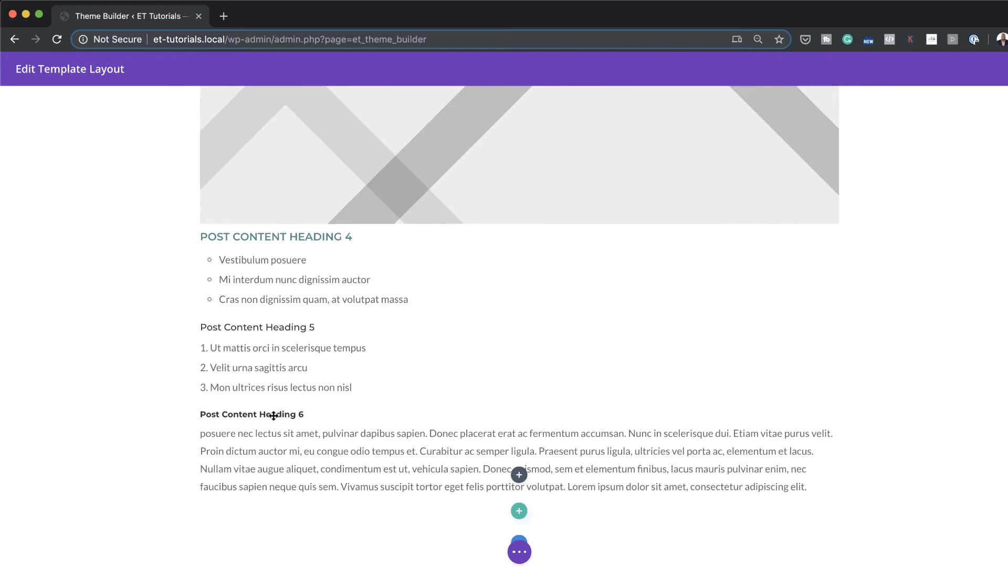
{"action": "scroll", "coordinate": [273, 416], "scroll_direction": "up", "scroll_amount": 8}
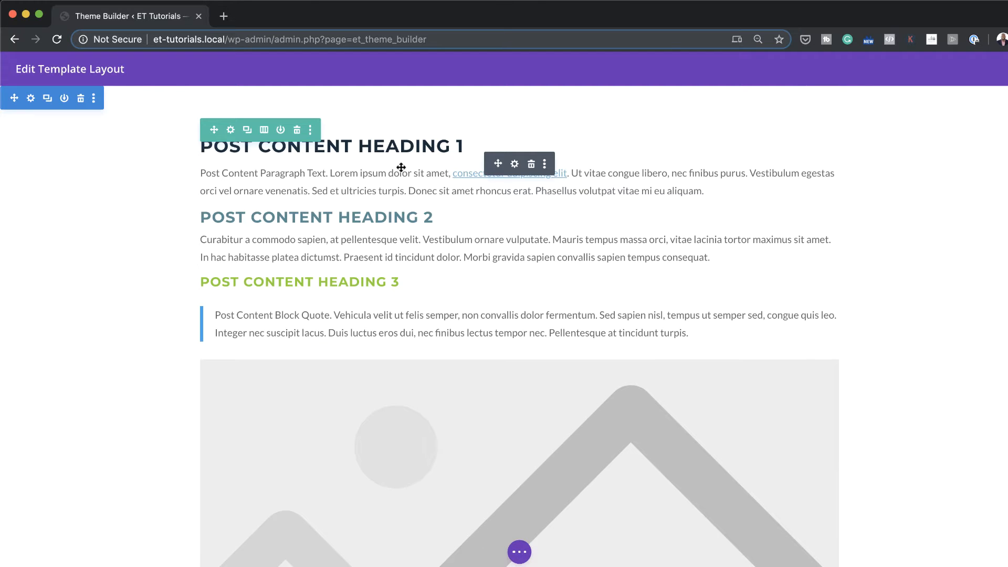
{"action": "left_click", "coordinate": [516, 164]}
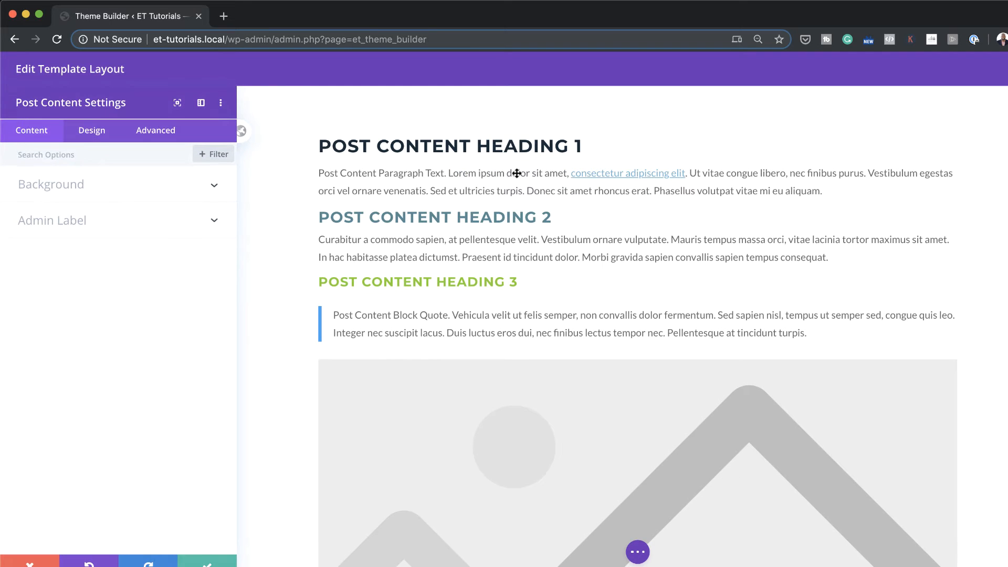
{"action": "left_click", "coordinate": [86, 133]}
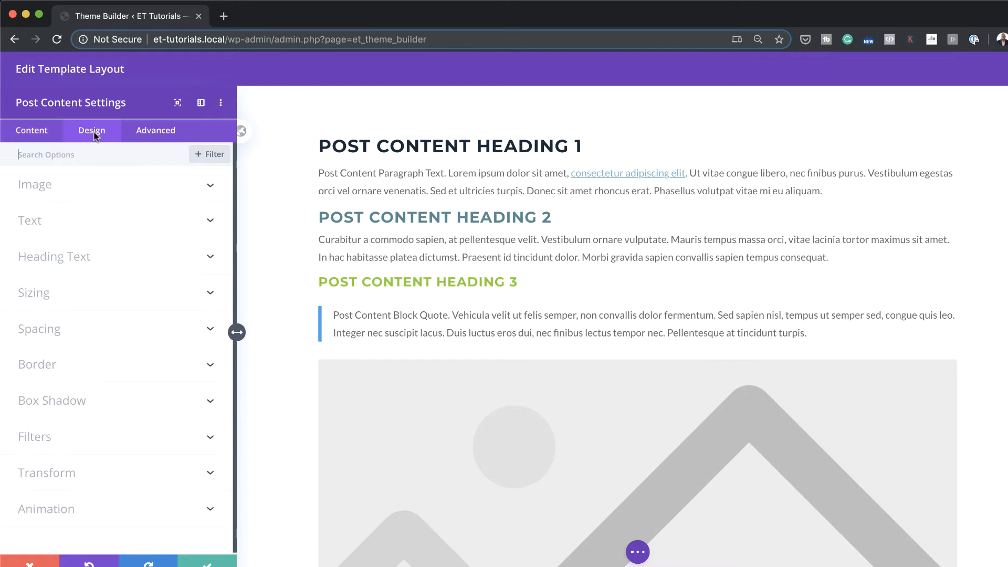
{"action": "left_click", "coordinate": [74, 259]}
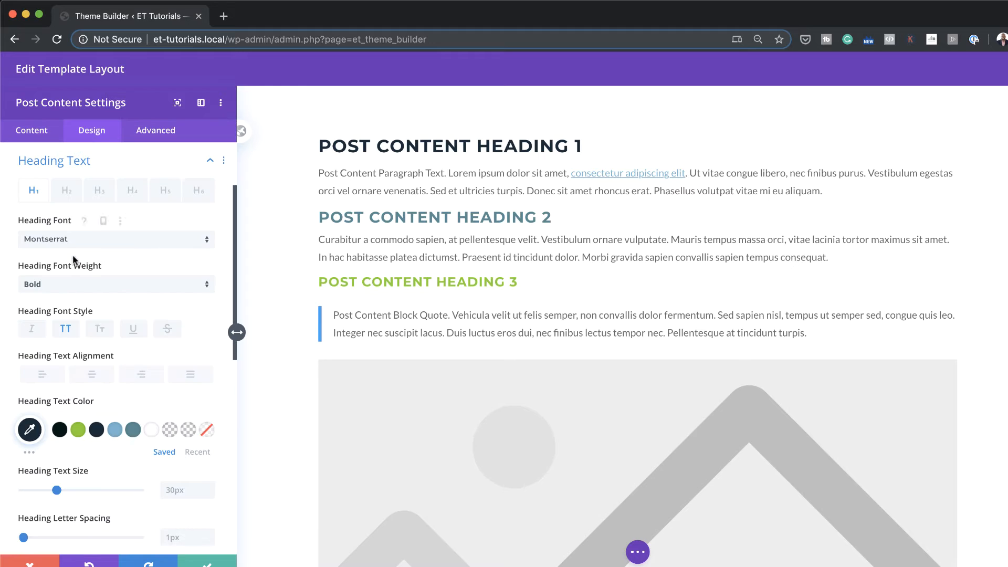
{"action": "left_click", "coordinate": [122, 242]}
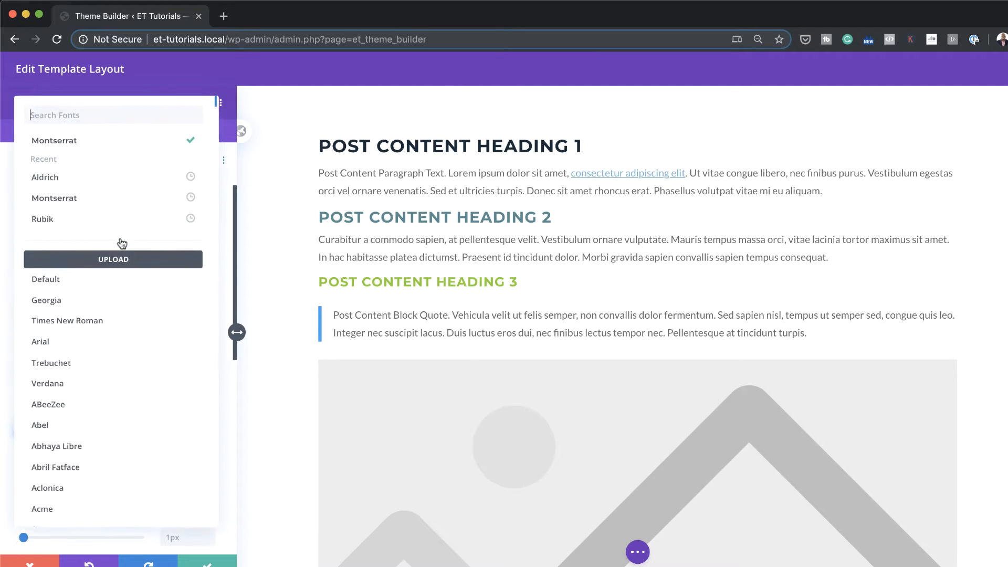
{"action": "left_click", "coordinate": [92, 227]}
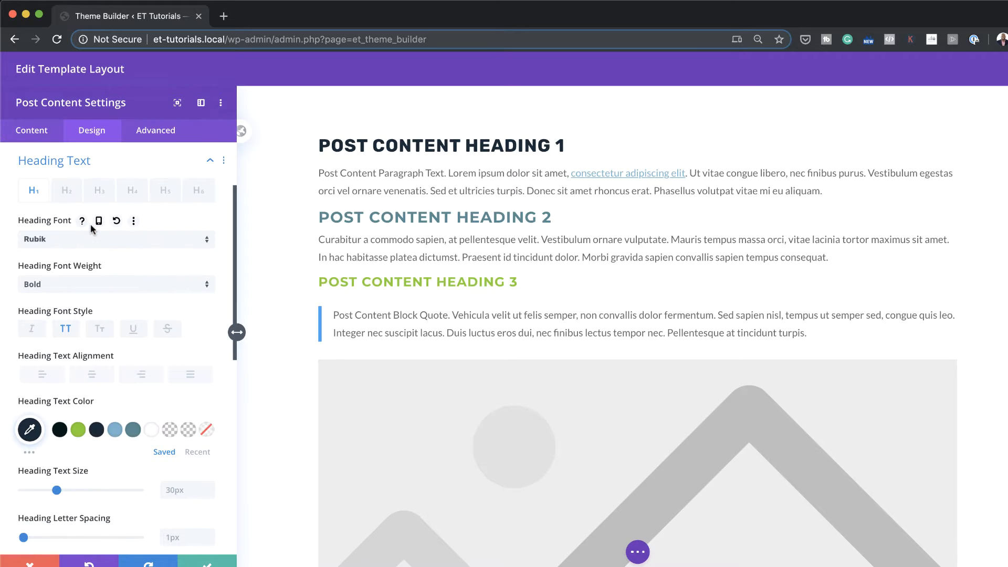
- Try #001916 and teal as the Heading 1 text color, and return it to the saved dark navy
{"action": "left_click", "coordinate": [60, 431]}
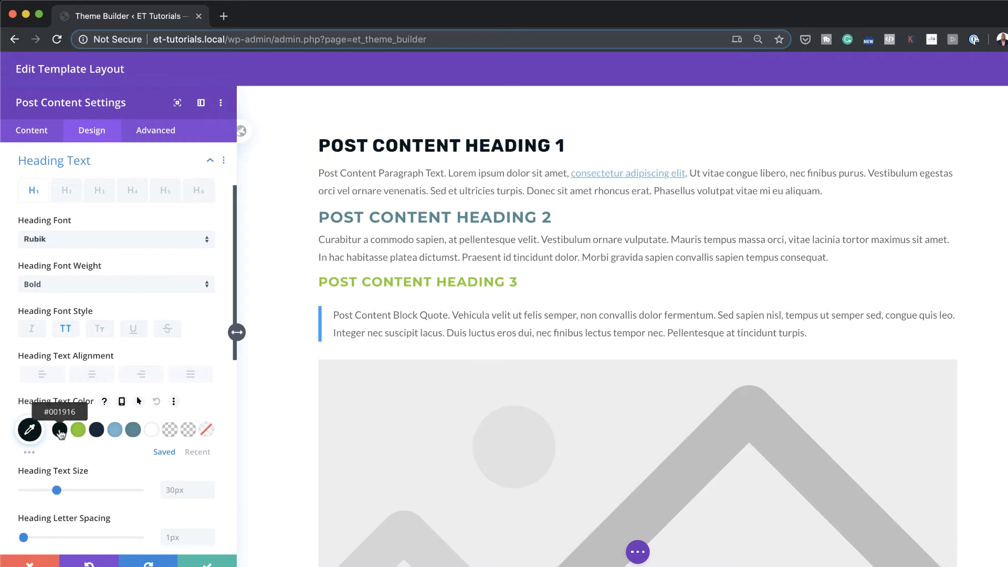
{"action": "left_click", "coordinate": [133, 430]}
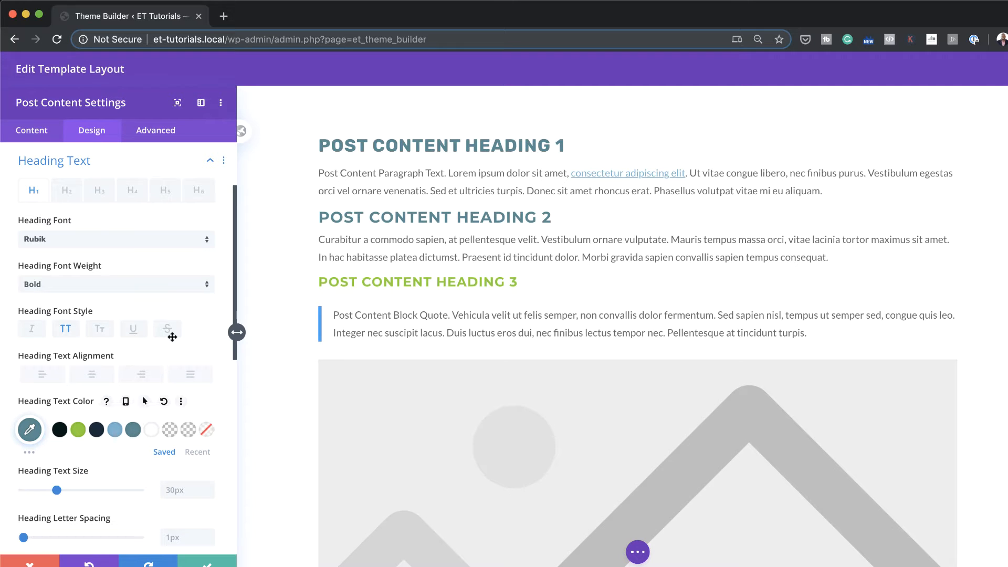
{"action": "left_click", "coordinate": [96, 430]}
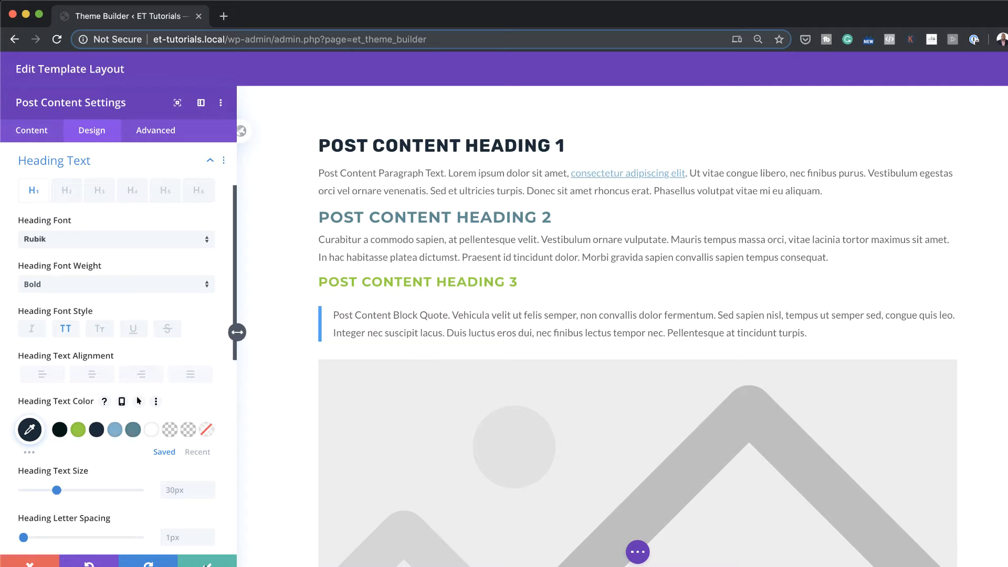
- Set the Heading 2 font of the post content to Rubik
{"action": "left_click", "coordinate": [64, 192]}
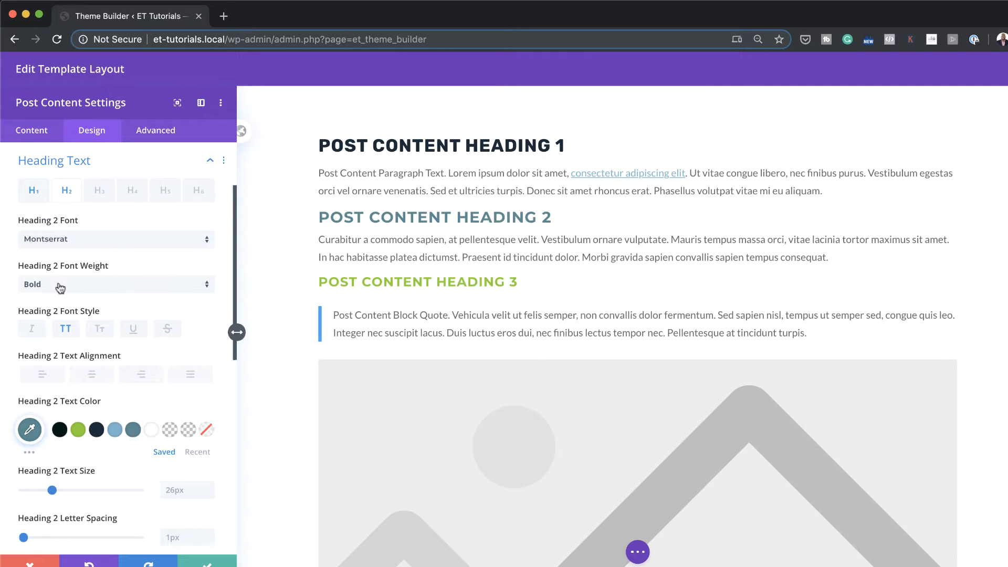
{"action": "left_click", "coordinate": [52, 239]}
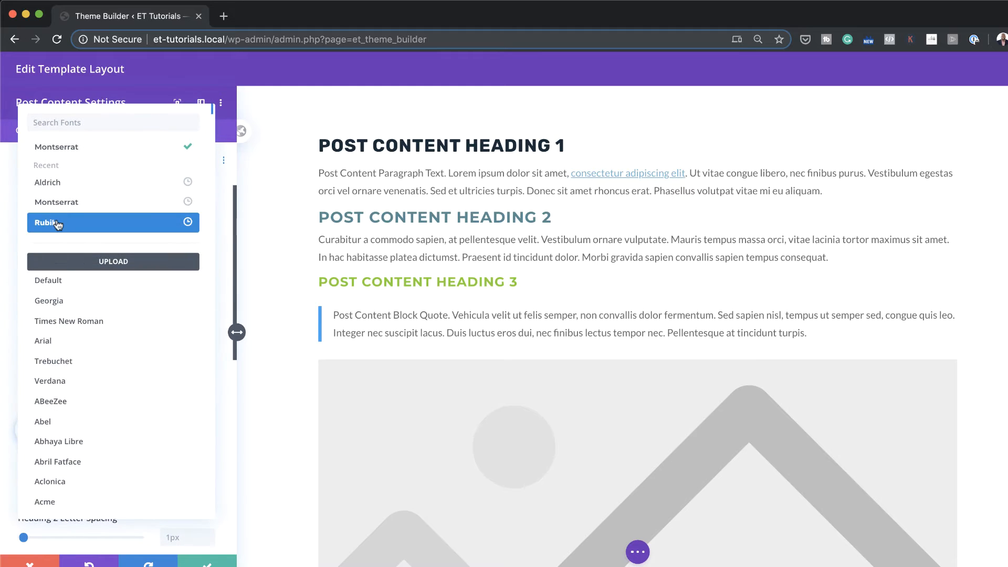
{"action": "left_click", "coordinate": [57, 222]}
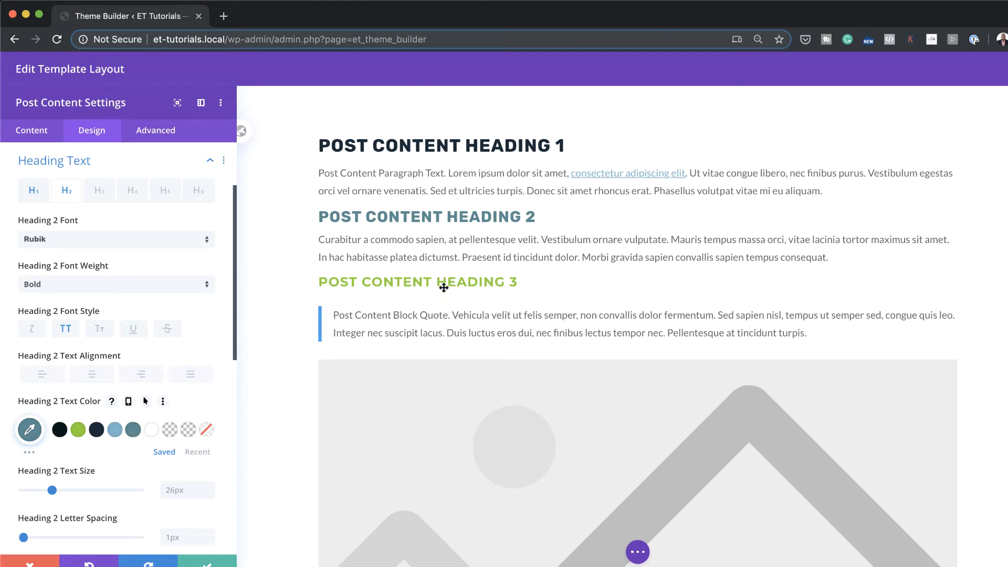
- Give Heading 3 of the post content the saved light blue text color and the Rubik font
{"action": "left_click", "coordinate": [98, 193]}
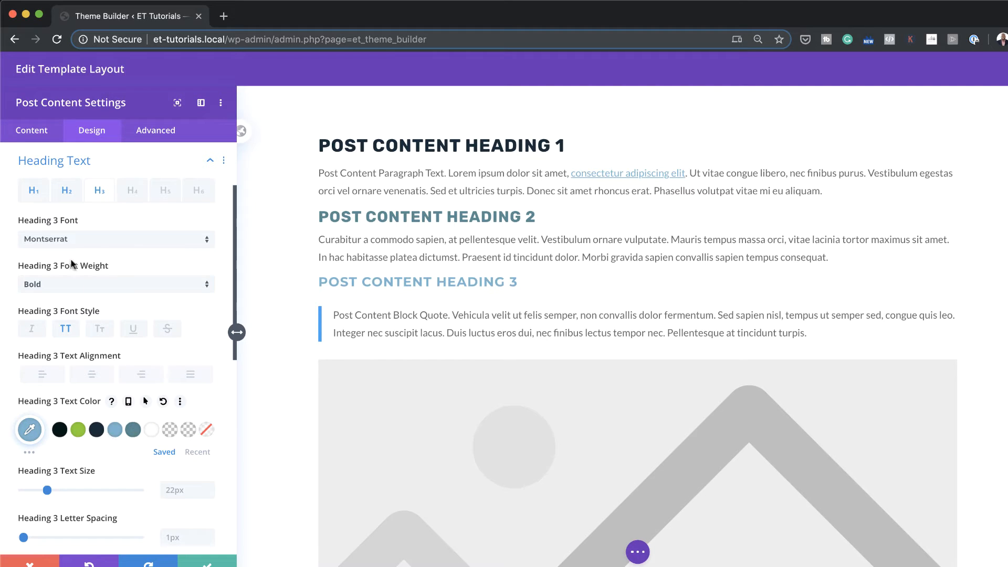
{"action": "left_click", "coordinate": [70, 285]}
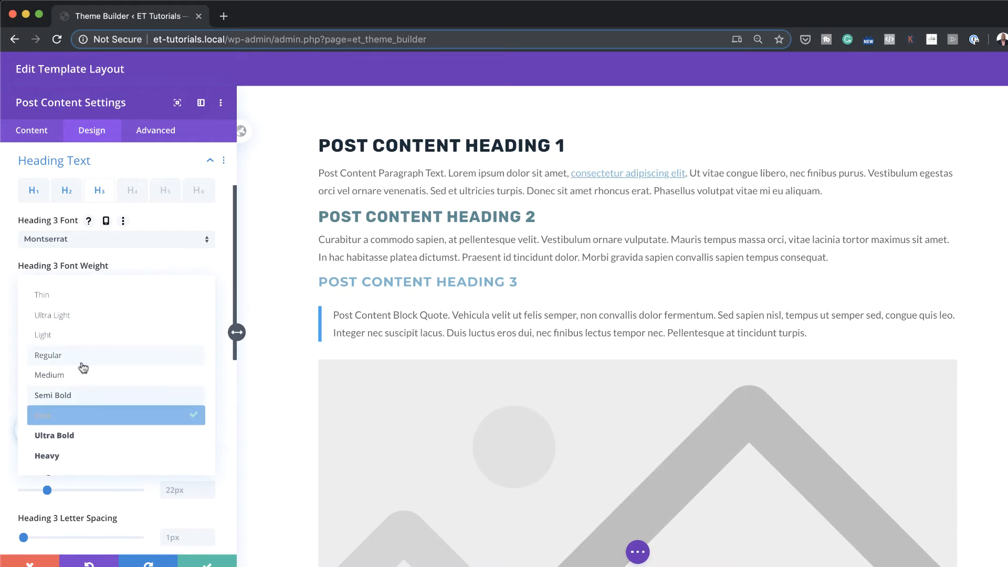
{"action": "left_click", "coordinate": [97, 240]}
{"action": "left_click", "coordinate": [74, 223]}
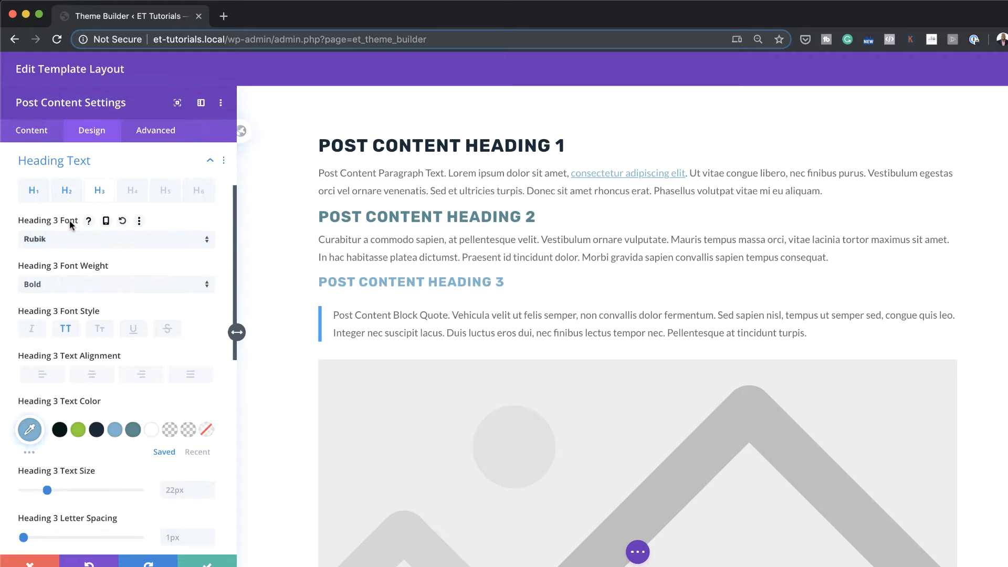
- Set the Heading 4 font of the post content to Rubik
{"action": "scroll", "coordinate": [445, 397], "scroll_direction": "down", "scroll_amount": 10}
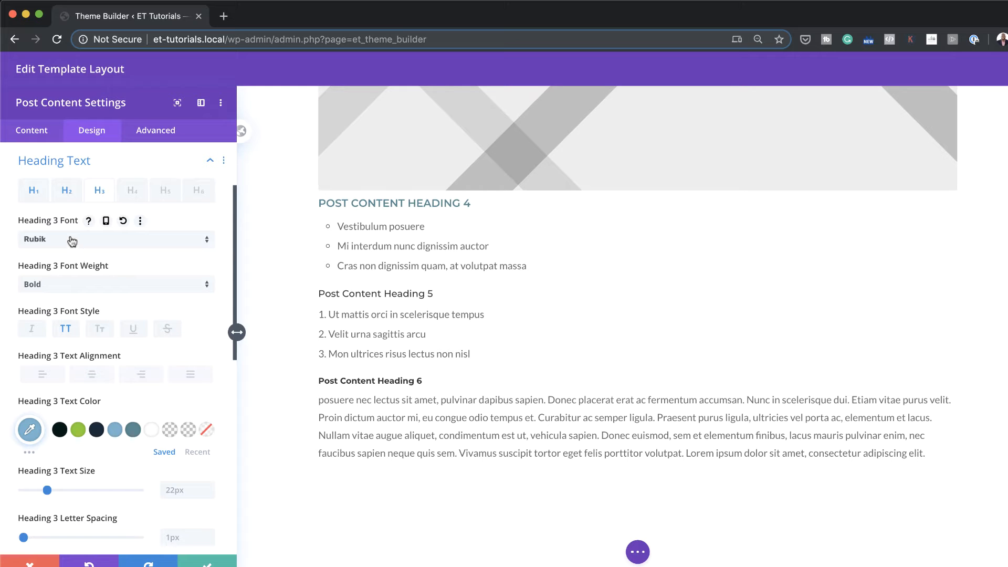
{"action": "left_click", "coordinate": [125, 193]}
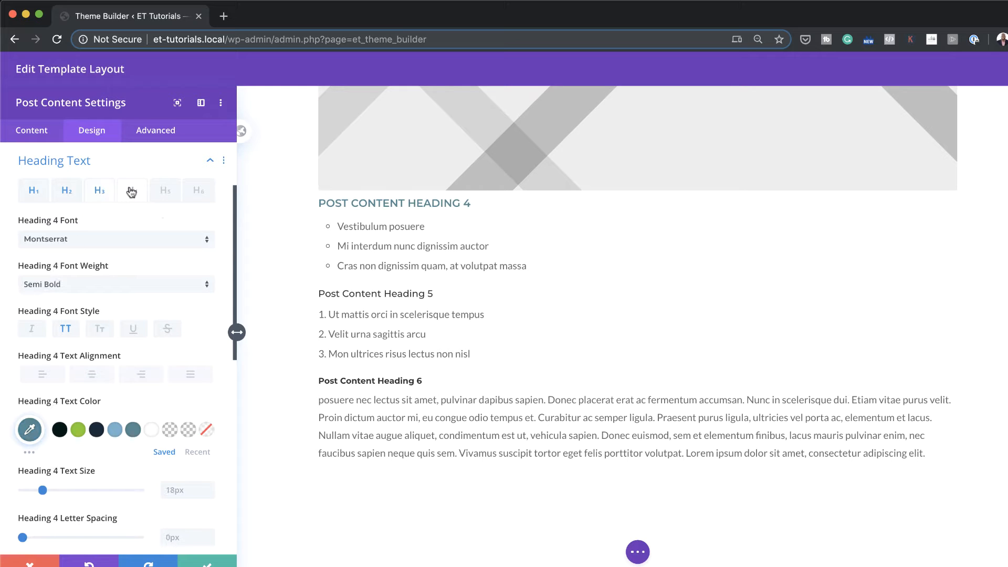
{"action": "left_click", "coordinate": [78, 240]}
{"action": "left_click", "coordinate": [74, 222]}
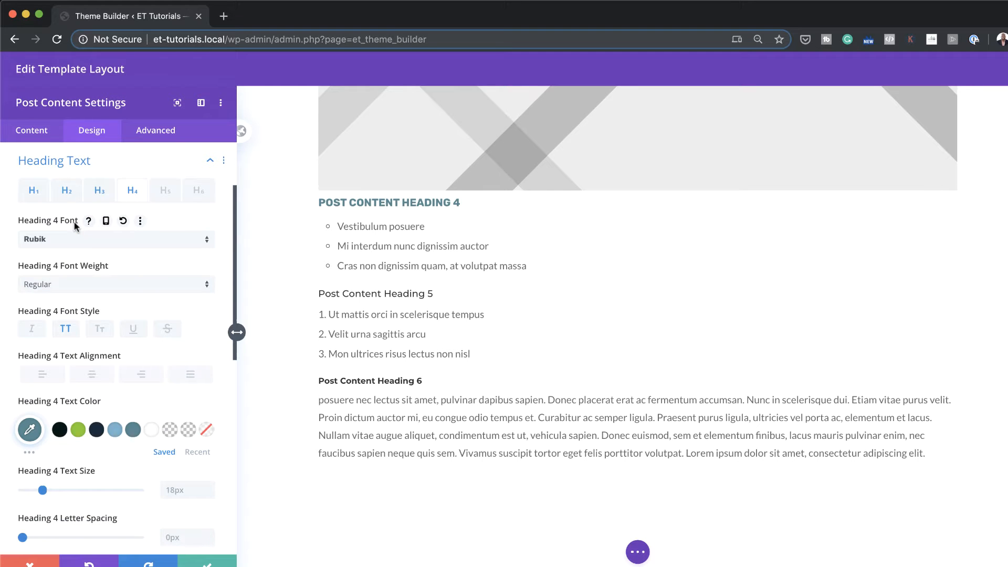
- Set the Heading 5 font of the post content to Rubik and its font style to uppercase
{"action": "left_click", "coordinate": [165, 194]}
{"action": "left_click", "coordinate": [76, 240]}
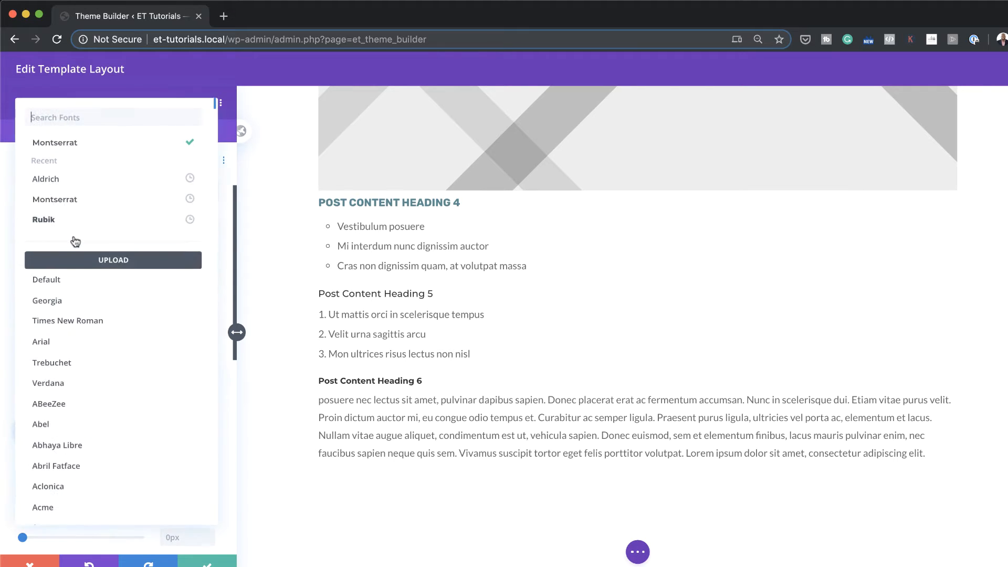
{"action": "left_click", "coordinate": [76, 222]}
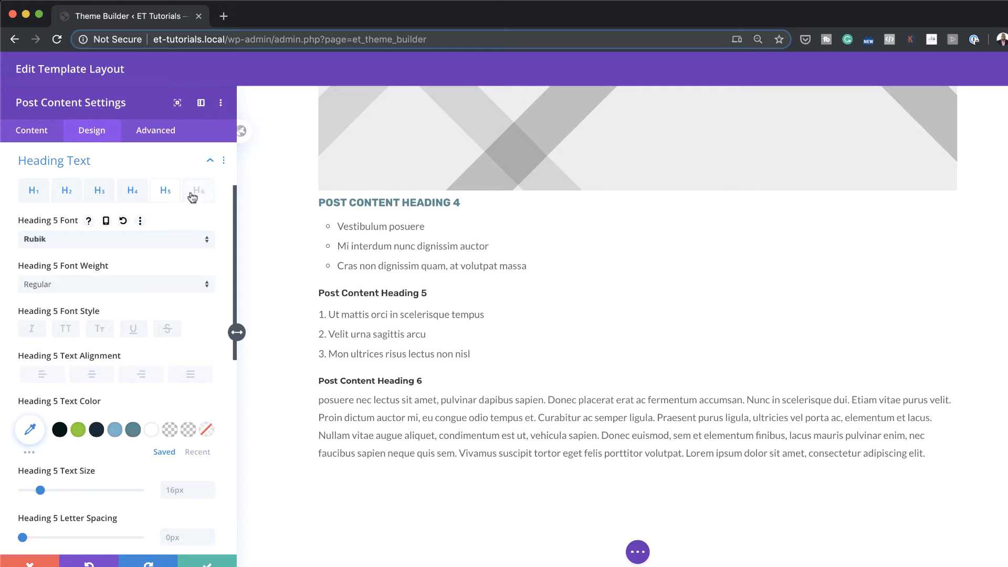
{"action": "left_click", "coordinate": [69, 331]}
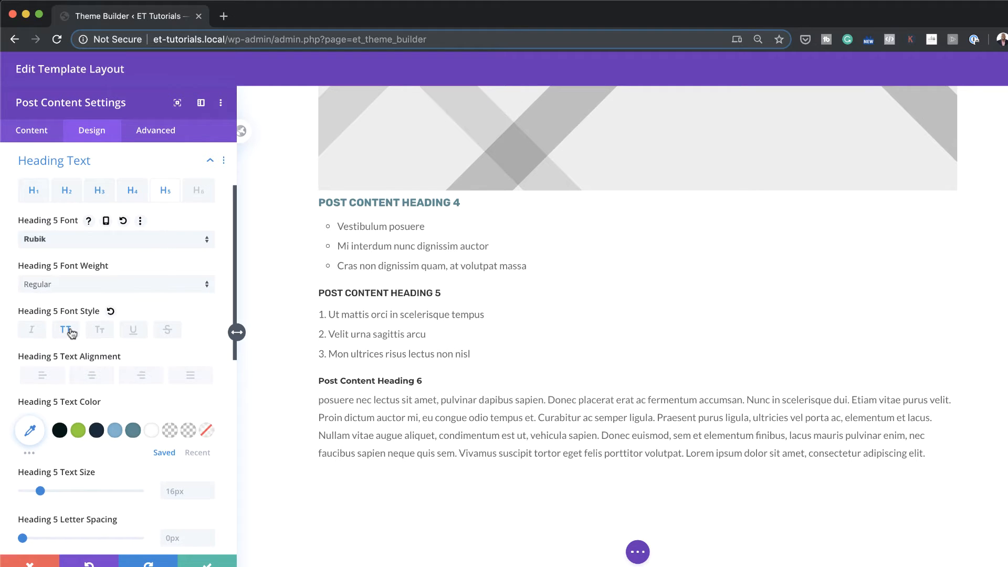
- Set the Heading 6 font of the post content to Rubik and its font style to uppercase
{"action": "left_click", "coordinate": [198, 190]}
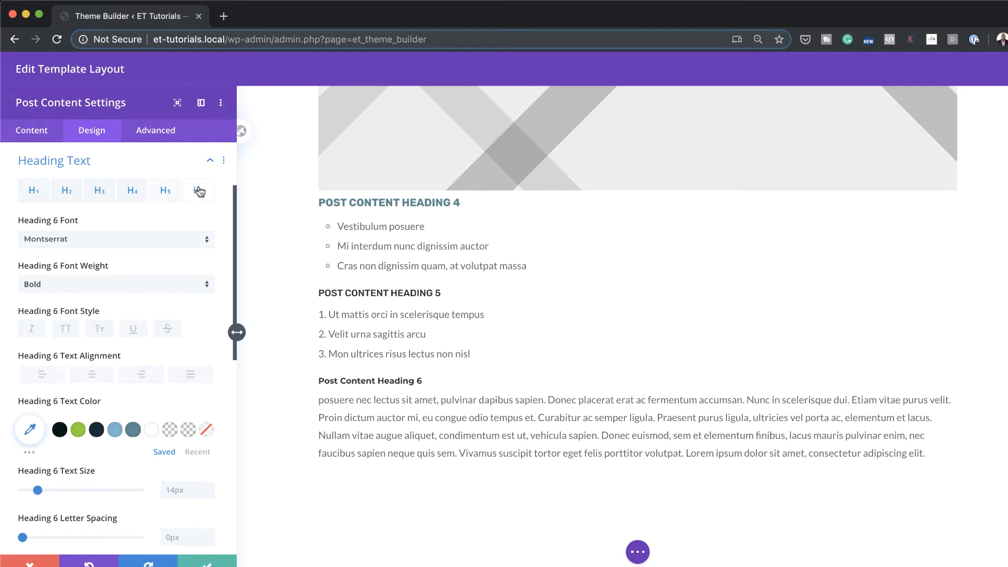
{"action": "left_click", "coordinate": [87, 241]}
{"action": "left_click", "coordinate": [78, 219]}
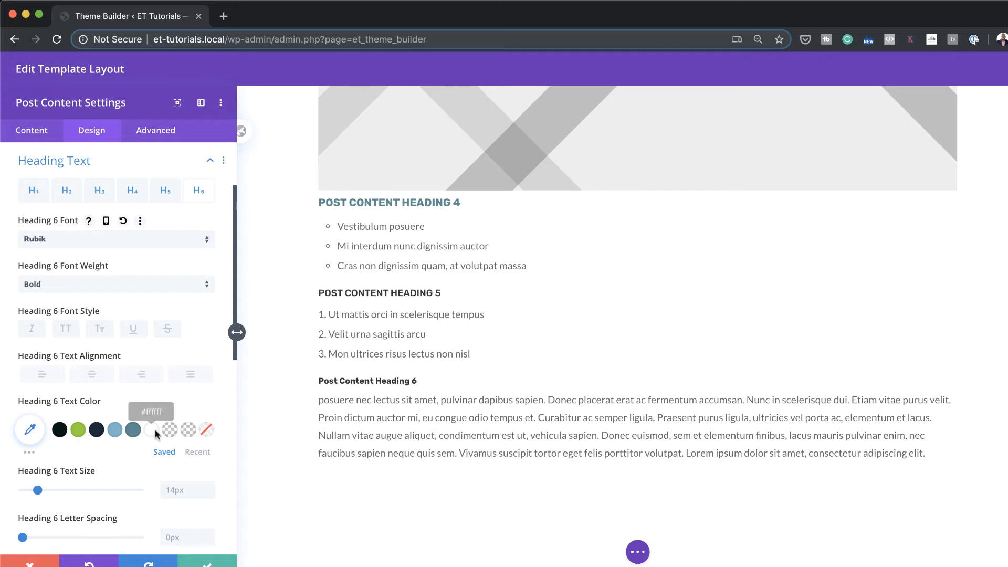
{"action": "left_click", "coordinate": [66, 331]}
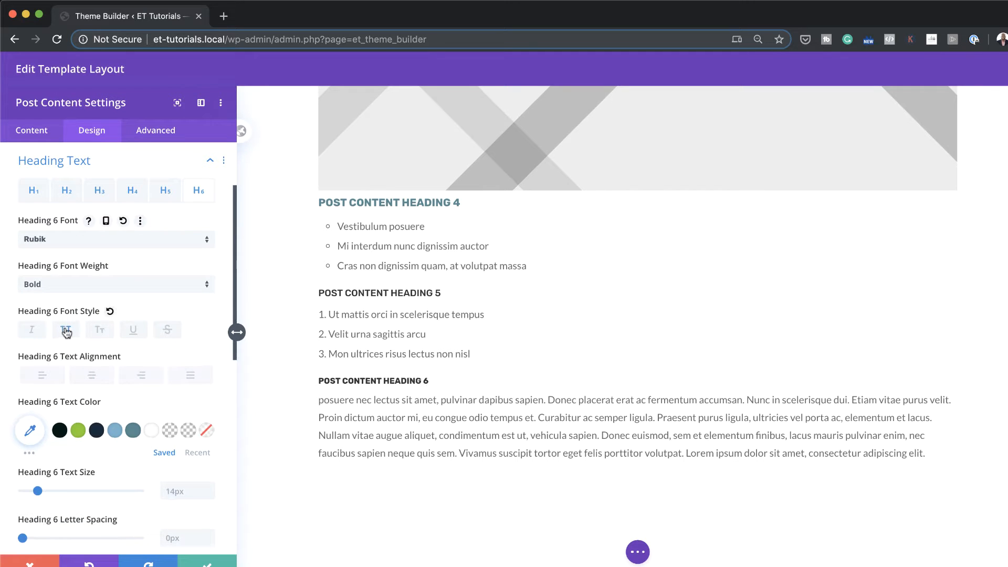
- Look through the font choices for the post content's body text
{"action": "scroll", "coordinate": [423, 409], "scroll_direction": "up", "scroll_amount": 10}
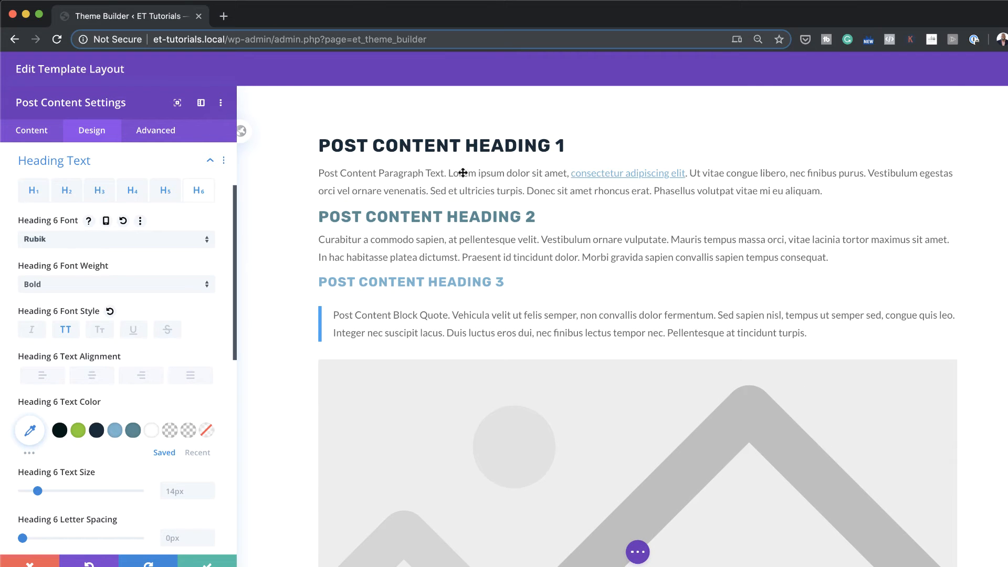
{"action": "scroll", "coordinate": [98, 265], "scroll_direction": "up", "scroll_amount": 3}
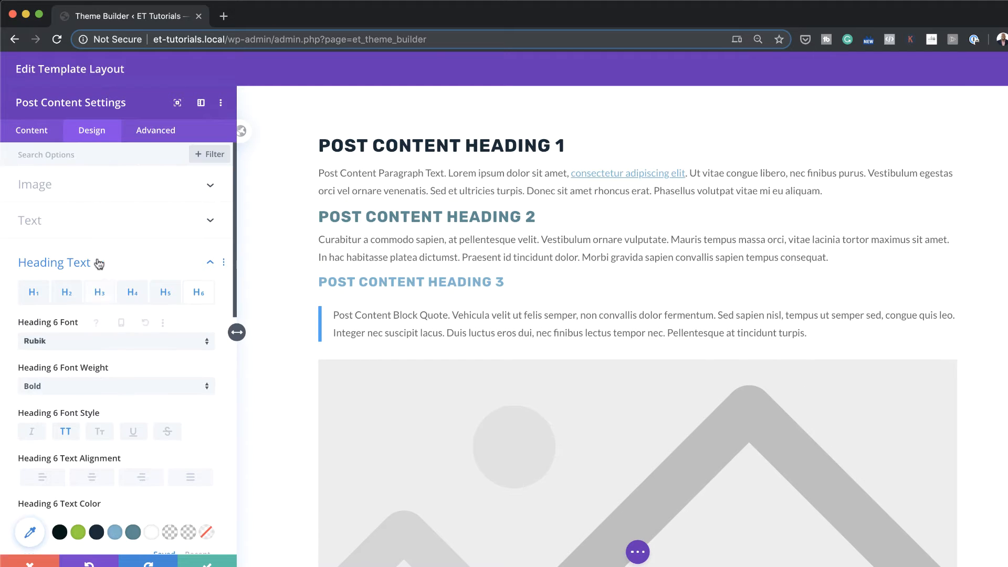
{"action": "left_click", "coordinate": [47, 225]}
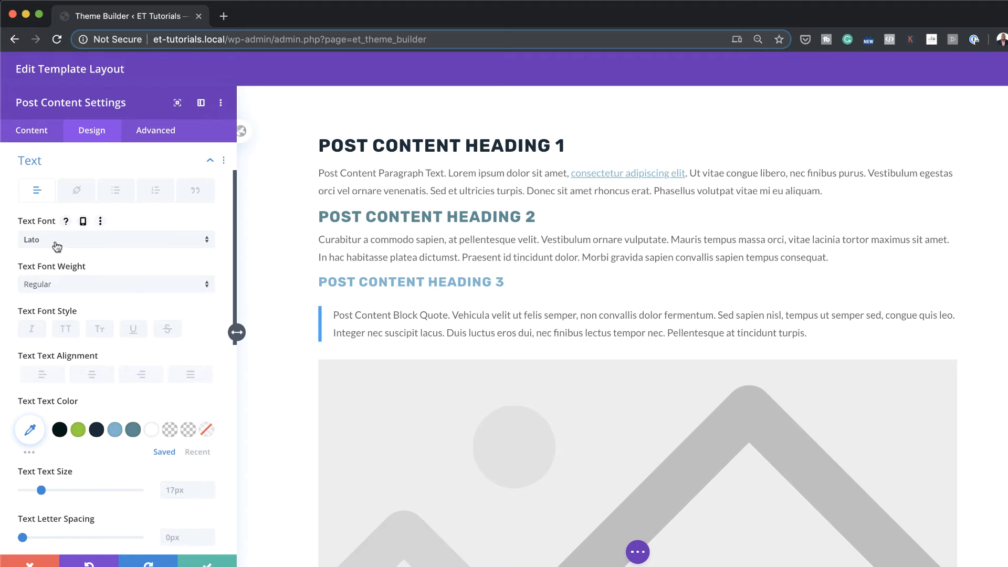
{"action": "left_click", "coordinate": [56, 242]}
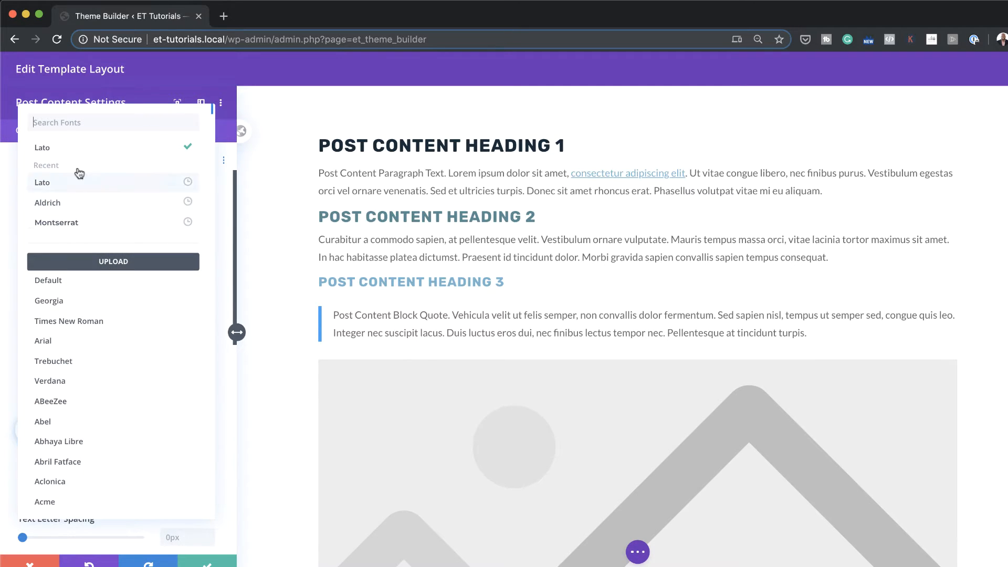
{"action": "left_click", "coordinate": [8, 185]}
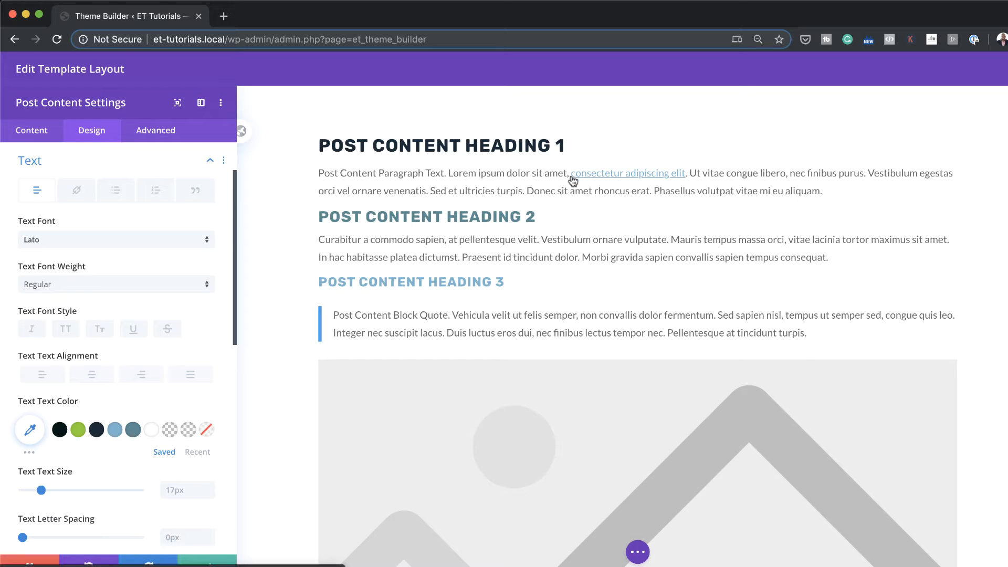
- Try underline color #475782 for the links in the post content and remove their underline style
{"action": "left_click", "coordinate": [78, 193]}
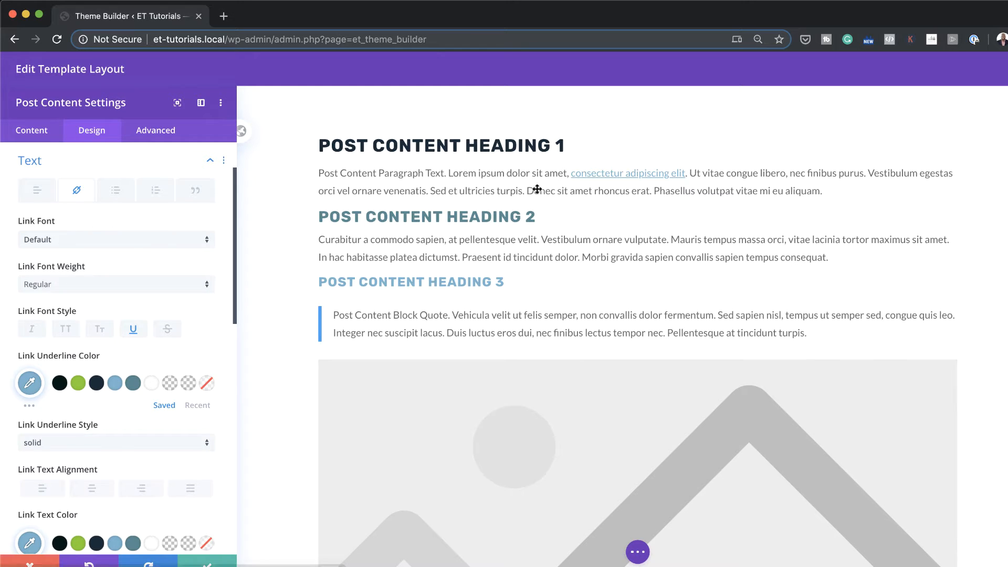
{"action": "left_click", "coordinate": [30, 382]}
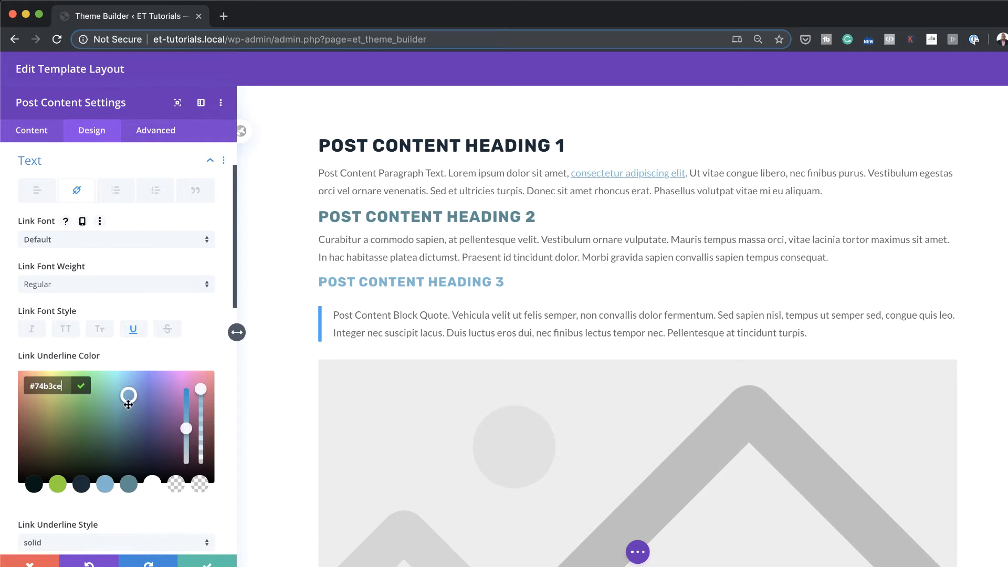
{"action": "left_click_drag", "start_coordinate": [129, 396], "coordinate": [143, 430]}
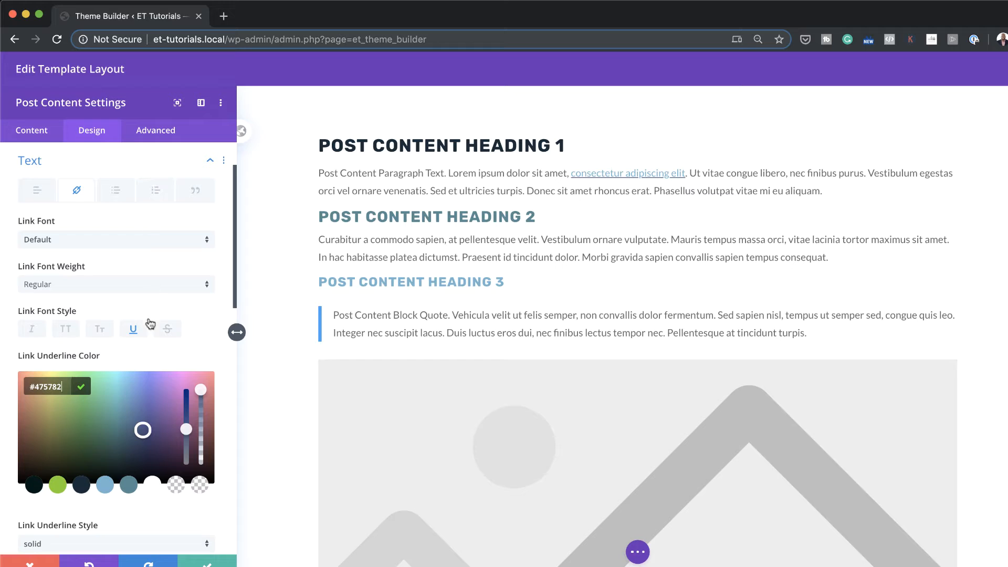
{"action": "left_click", "coordinate": [136, 330]}
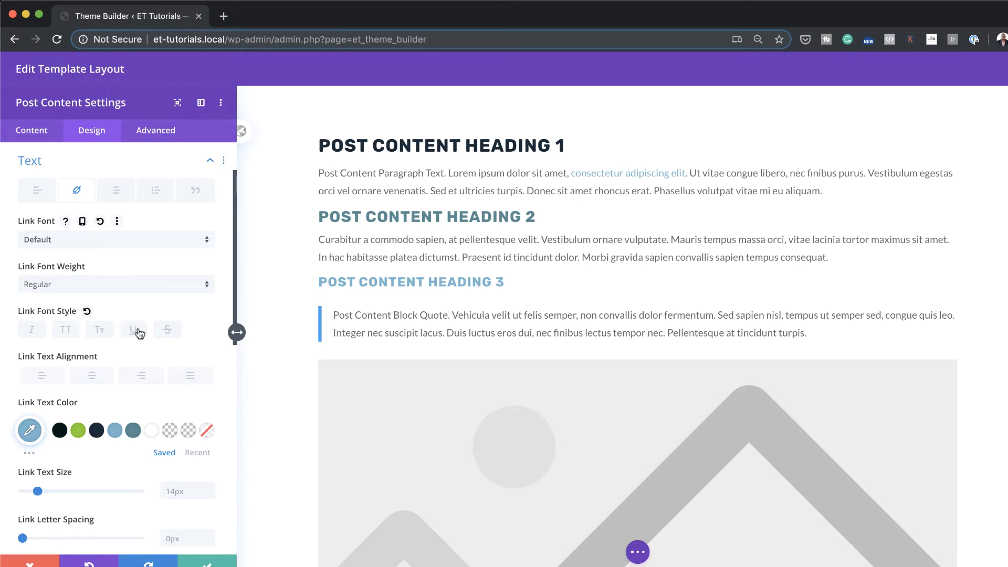
- Give images in the post content 10px rounded corners on all four corners
{"action": "scroll", "coordinate": [139, 331], "scroll_direction": "down", "scroll_amount": 1}
{"action": "scroll", "coordinate": [141, 328], "scroll_direction": "down", "scroll_amount": 1}
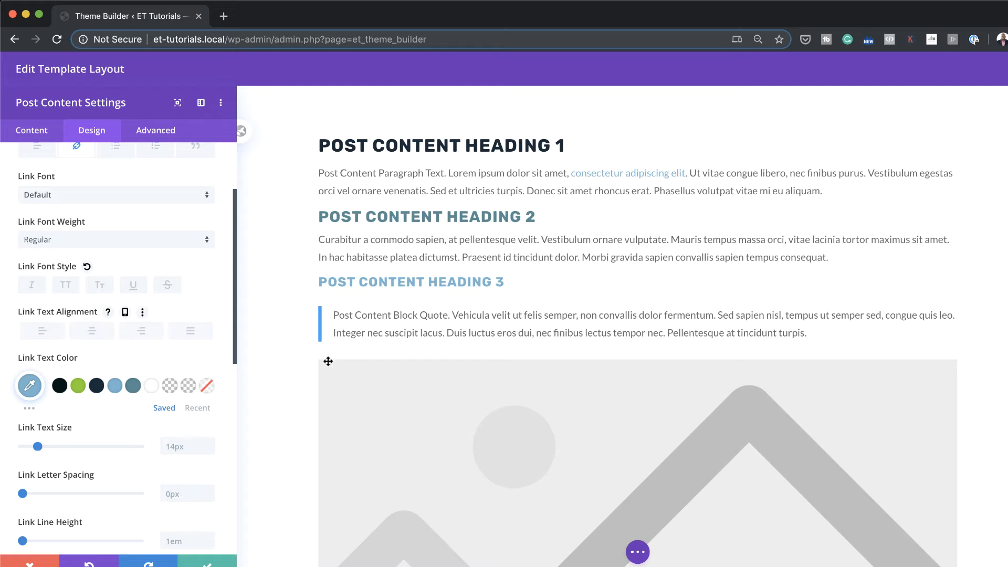
{"action": "scroll", "coordinate": [152, 338], "scroll_direction": "down", "scroll_amount": 5}
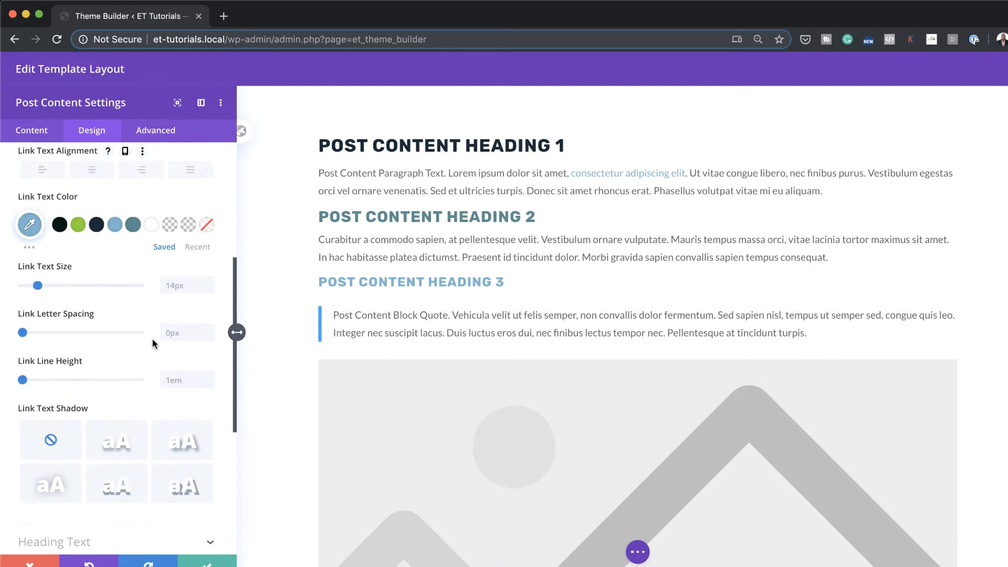
{"action": "scroll", "coordinate": [152, 344], "scroll_direction": "down", "scroll_amount": 4}
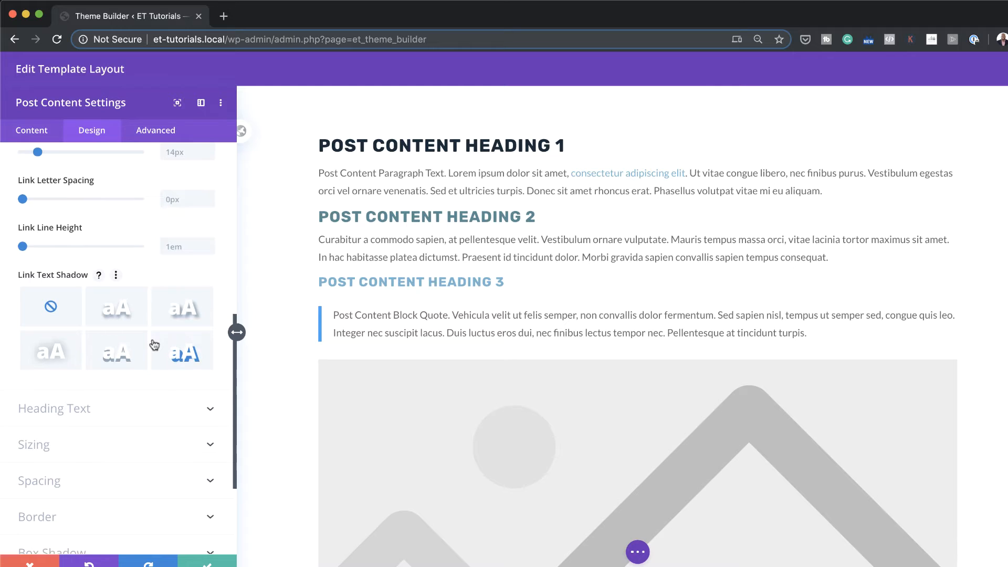
{"action": "scroll", "coordinate": [153, 345], "scroll_direction": "down", "scroll_amount": 2}
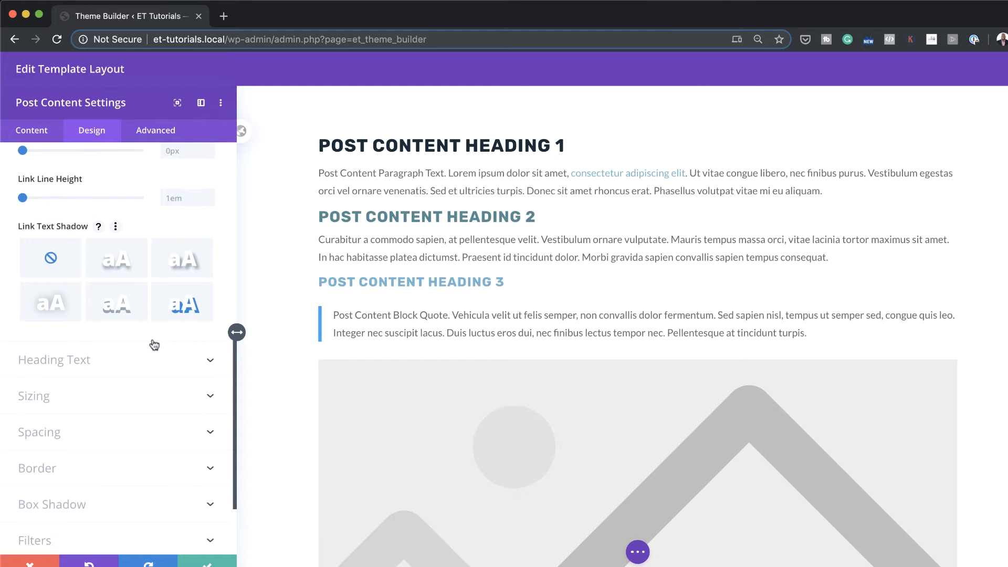
{"action": "scroll", "coordinate": [153, 344], "scroll_direction": "down", "scroll_amount": 1}
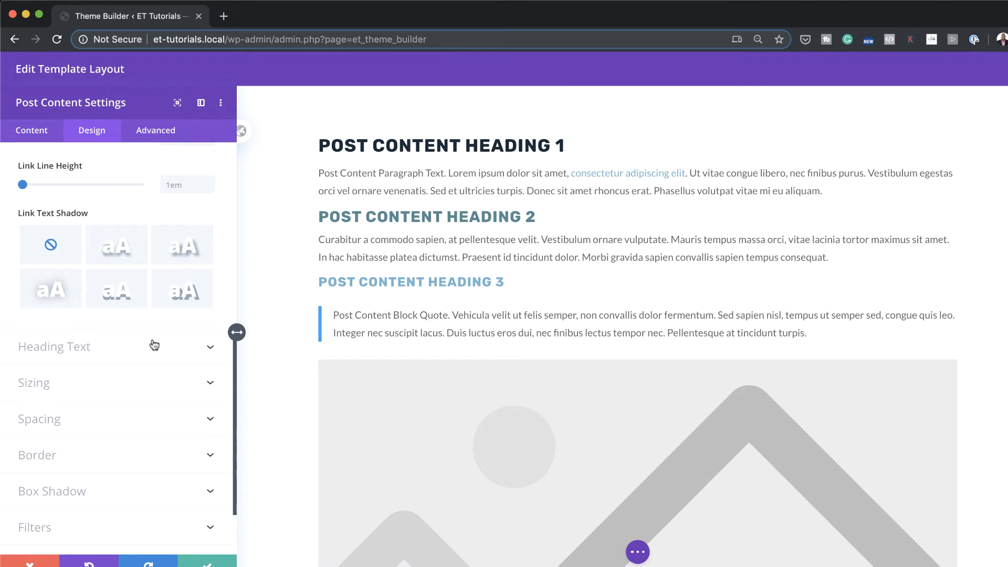
{"action": "scroll", "coordinate": [154, 344], "scroll_direction": "down", "scroll_amount": 3}
{"action": "scroll", "coordinate": [153, 344], "scroll_direction": "up", "scroll_amount": 15}
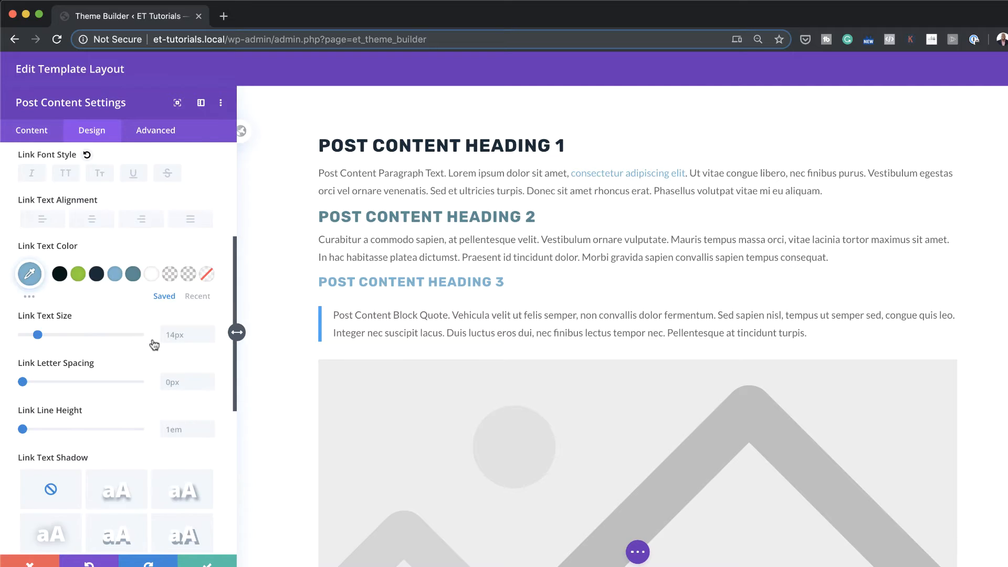
{"action": "left_click", "coordinate": [120, 179]}
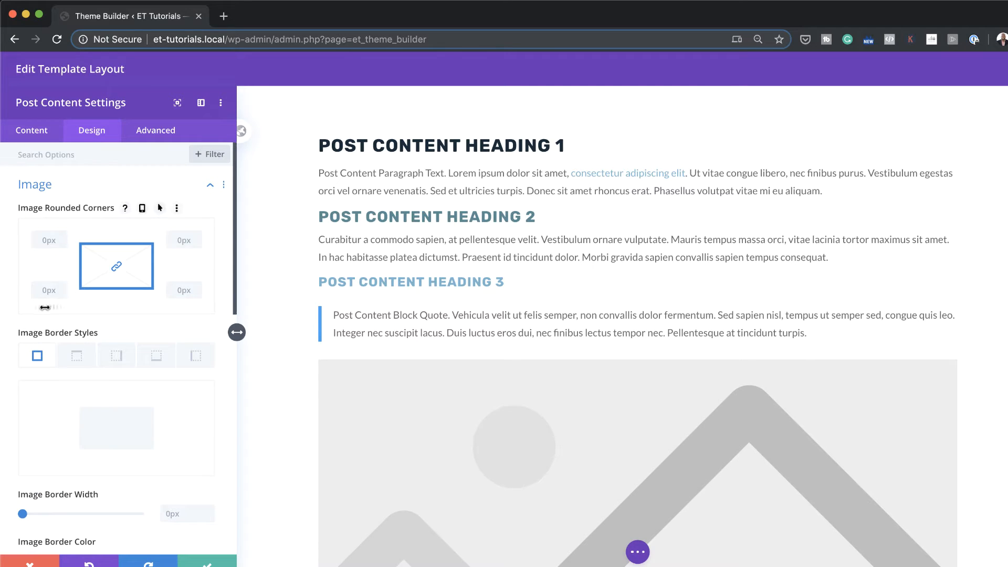
{"action": "left_click_drag", "start_coordinate": [47, 307], "coordinate": [71, 308]}
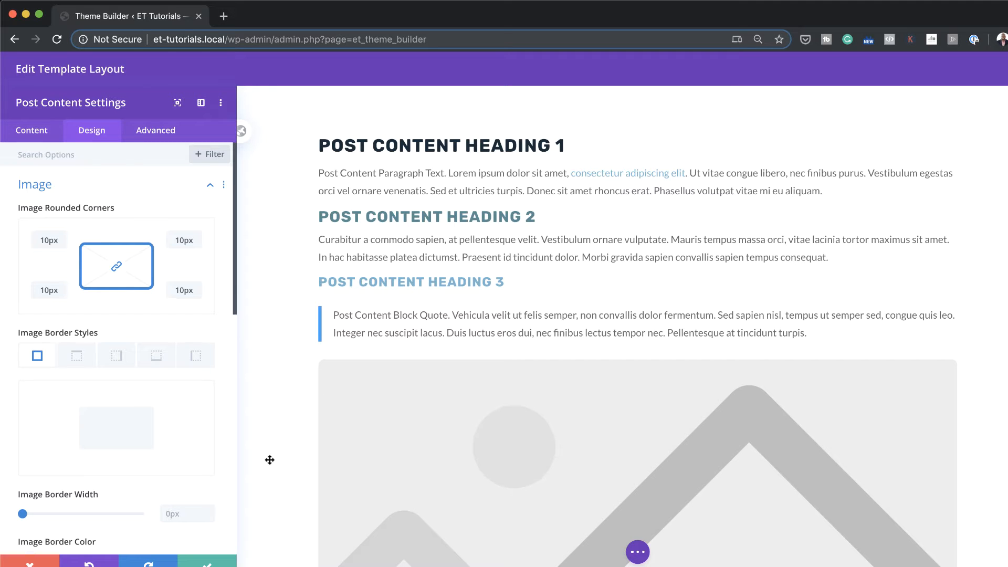
- Save the Post Content module settings, the All Posts template layout and the Theme Builder changes
{"action": "left_click", "coordinate": [207, 563]}
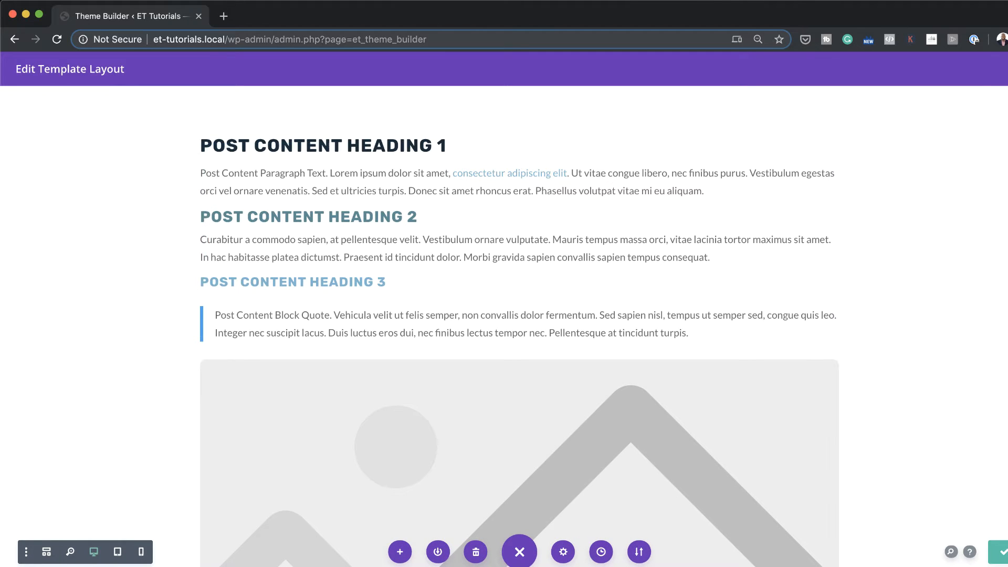
{"action": "left_click", "coordinate": [1007, 68]}
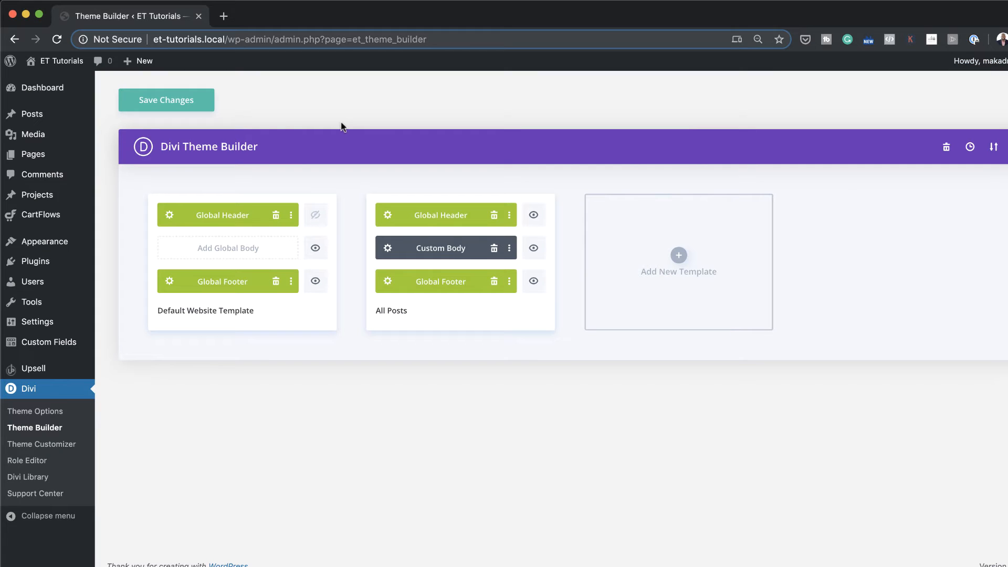
{"action": "left_click", "coordinate": [175, 105]}
- Start a new WordPress post in a separate browser tab and title it "My Post"
{"action": "mouse_move", "coordinate": [31, 114]}
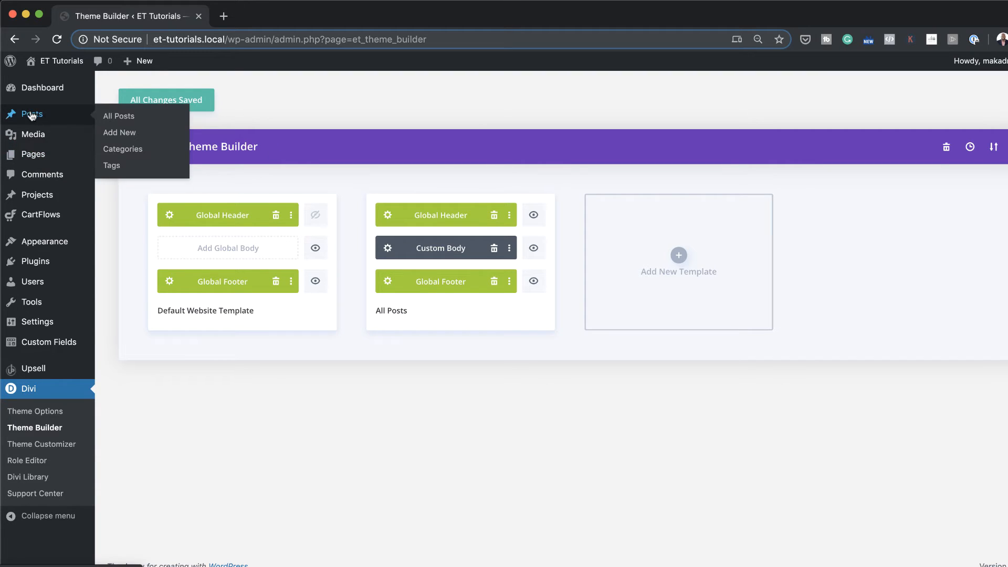
{"action": "left_click", "coordinate": [130, 134], "text": "super"}
{"action": "left_click", "coordinate": [298, 17]}
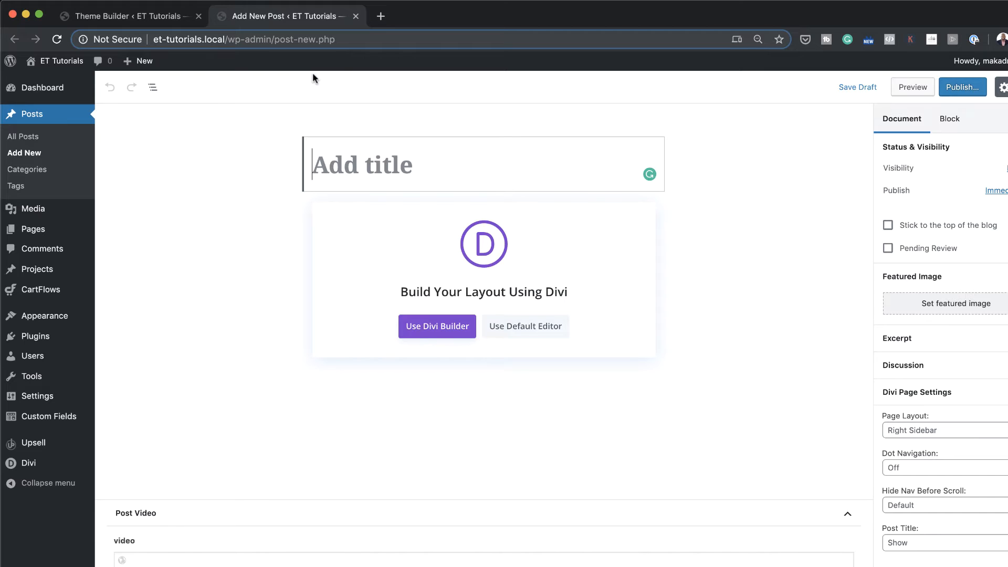
{"action": "type", "text": "My Pos"}
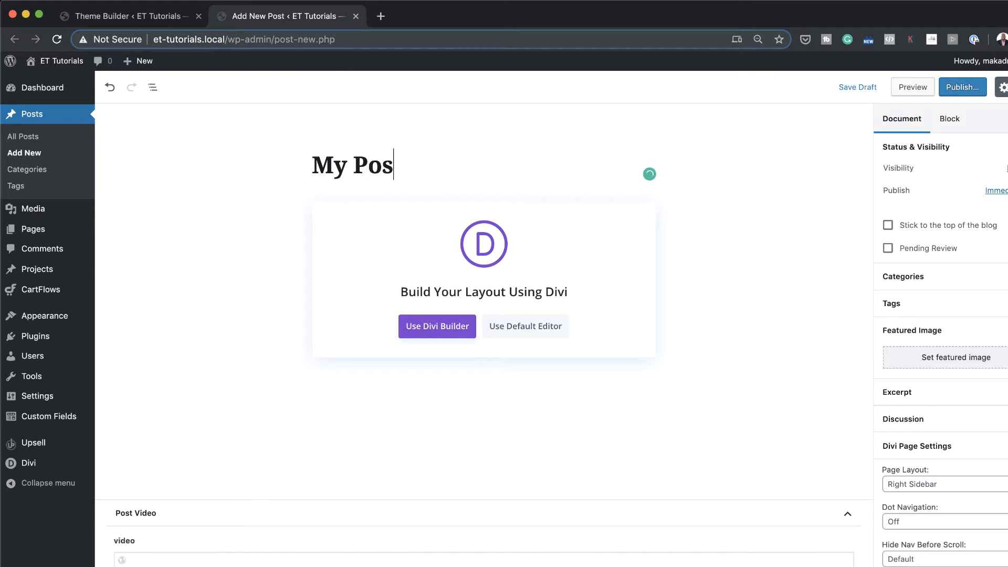
{"action": "type", "text": "t"}
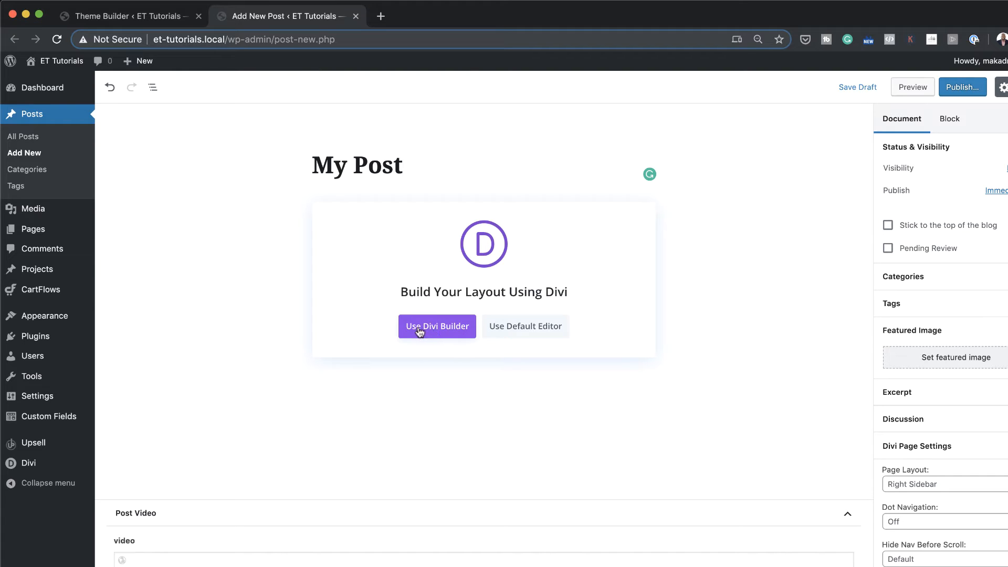
- Use the default editor for the post and fill its body with four paragraphs of Lorem ipsum text
{"action": "left_click", "coordinate": [531, 329]}
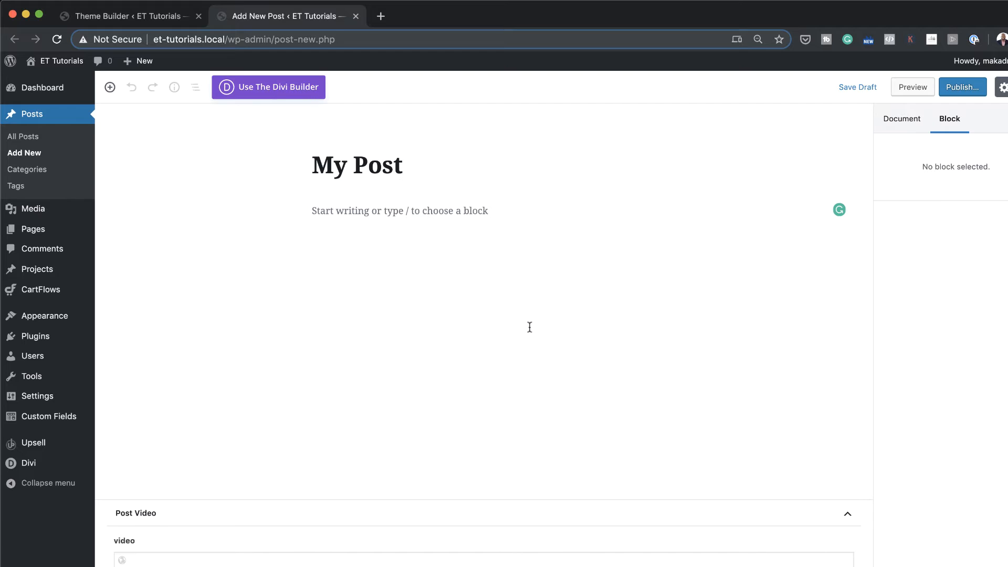
{"action": "left_click", "coordinate": [352, 211]}
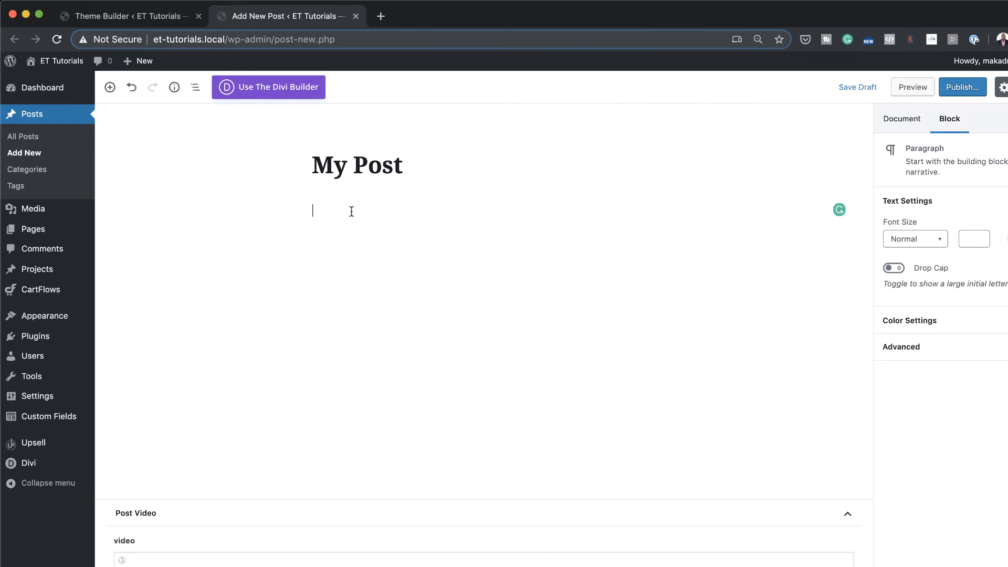
{"action": "type", "text": "Lorem ipsum dolor sit amet, consectetuer adipiscing elit. Donec odio. Quisque volutpat mattis eros. Nullam malesuada erat ut turpis. Suspendisse urna nibh, viverra non, semper suscipit, posuere a, pede.  Donec nec justo eget felis facilisis fermentum. Aliquam porttitor mauris sit amet orci. Aenean dignissim pellentesque felis.  Morbi in sem quis dui placerat ornare. Pellentesque odio nisi, euismod in, pharetra a, ultricies in, diam. Sed arcu. Cras consequat.  Praesent dapibus, neque id cursus faucibus, tortor neque egestas auguae, eu vulputate magna eros eu erat. Aliquam erat volutpat. Nam dui mi, tincidunt quis, accumsan porttitor, facilisis luctus, metus."}
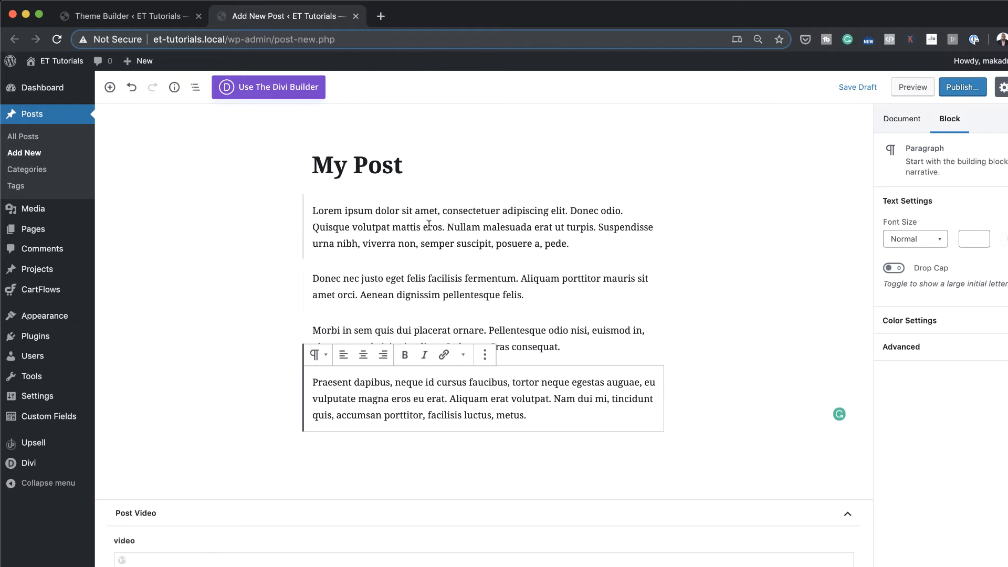
- Split "Lorem ipsum dolor" off the first paragraph into its own block and convert it to a level H1 heading
{"action": "left_click", "coordinate": [404, 212]}
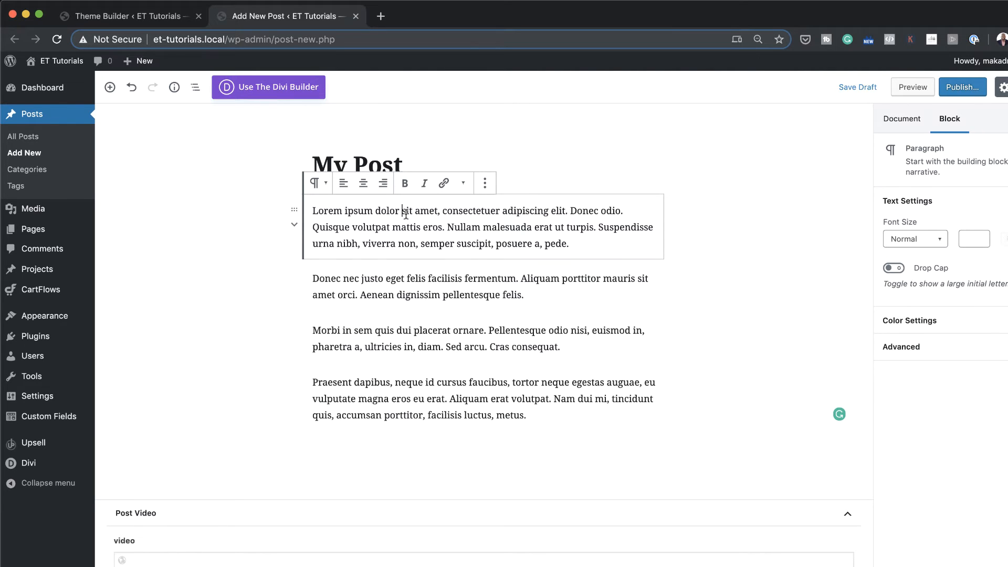
{"action": "key", "text": "Return"}
{"action": "left_click", "coordinate": [557, 206]}
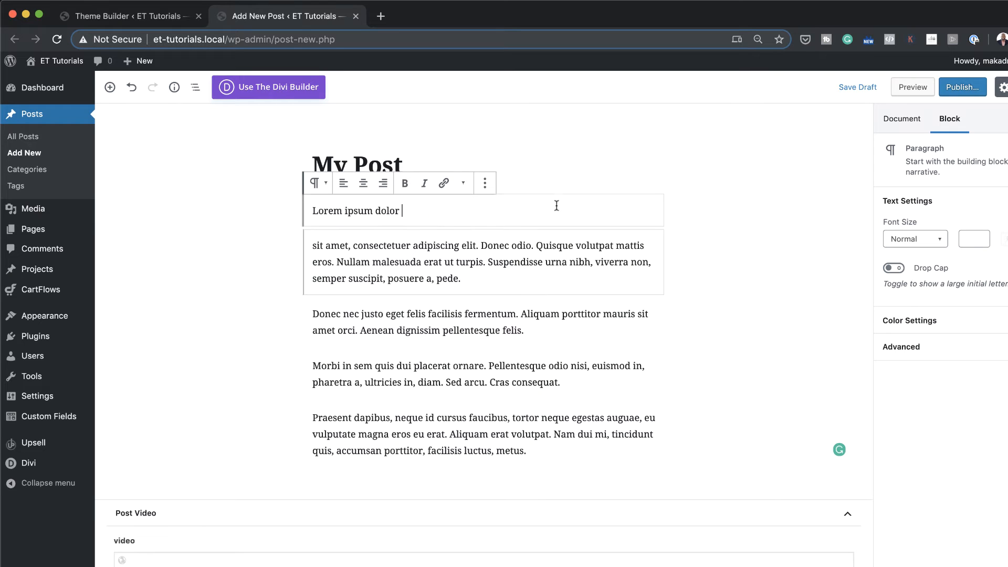
{"action": "left_click_drag", "start_coordinate": [400, 210], "coordinate": [311, 211]}
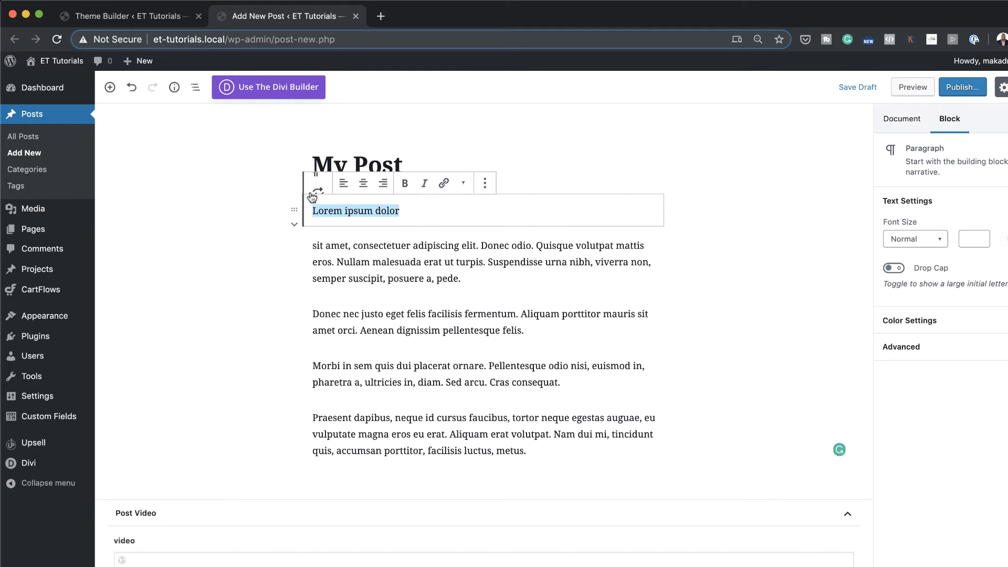
{"action": "left_click", "coordinate": [321, 185]}
{"action": "left_click", "coordinate": [338, 254]}
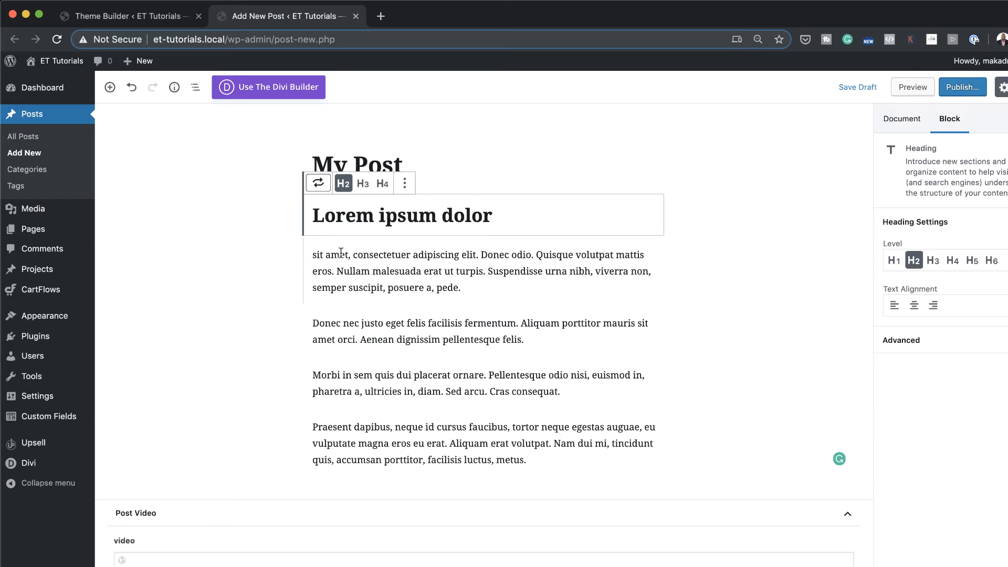
{"action": "left_click", "coordinate": [894, 261]}
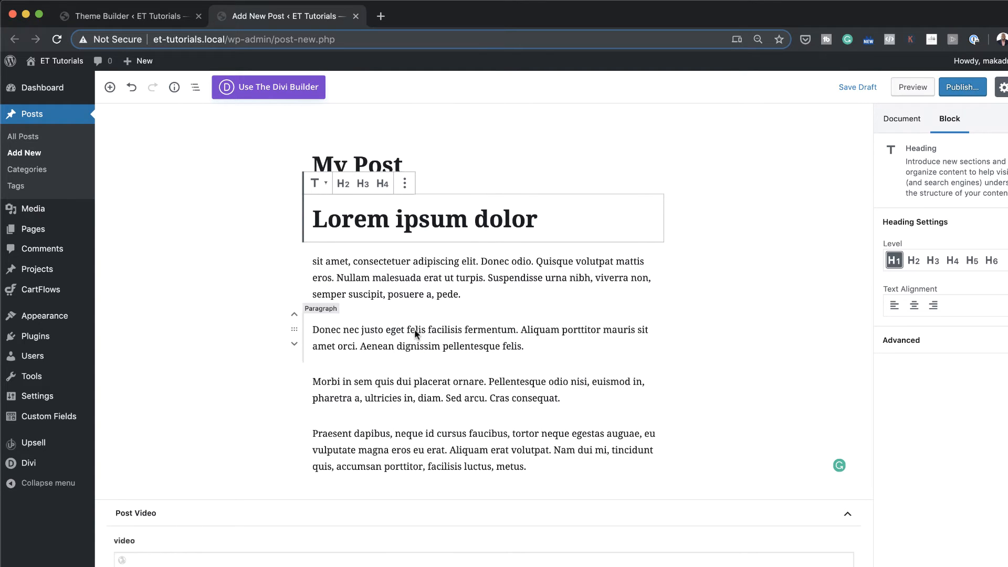
- Capitalize the first letter of the paragraph under the H1 heading so it starts with "Sit amet"
{"action": "double_click", "coordinate": [316, 262]}
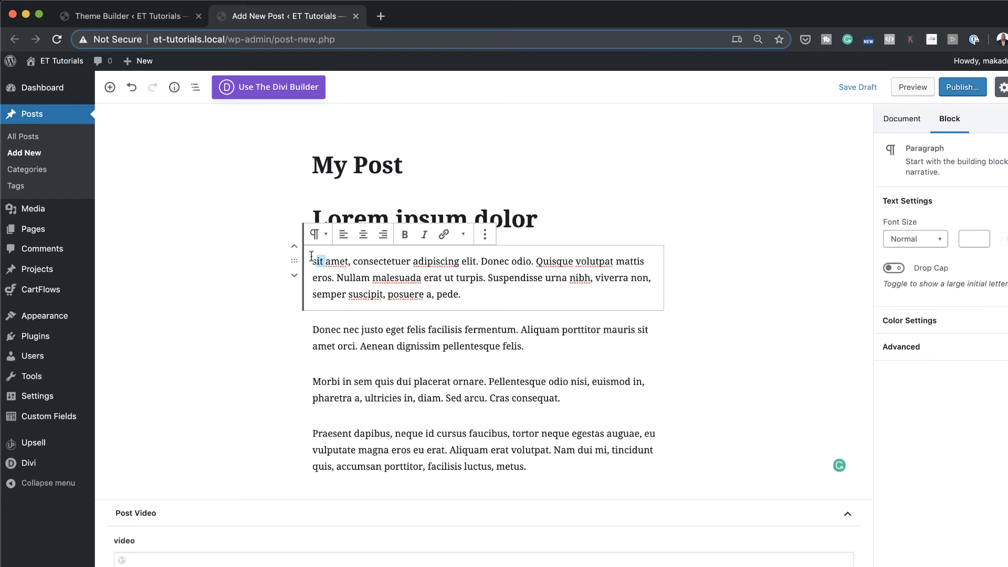
{"action": "left_click_drag", "start_coordinate": [312, 256], "coordinate": [317, 254]}
{"action": "left_click", "coordinate": [326, 261]}
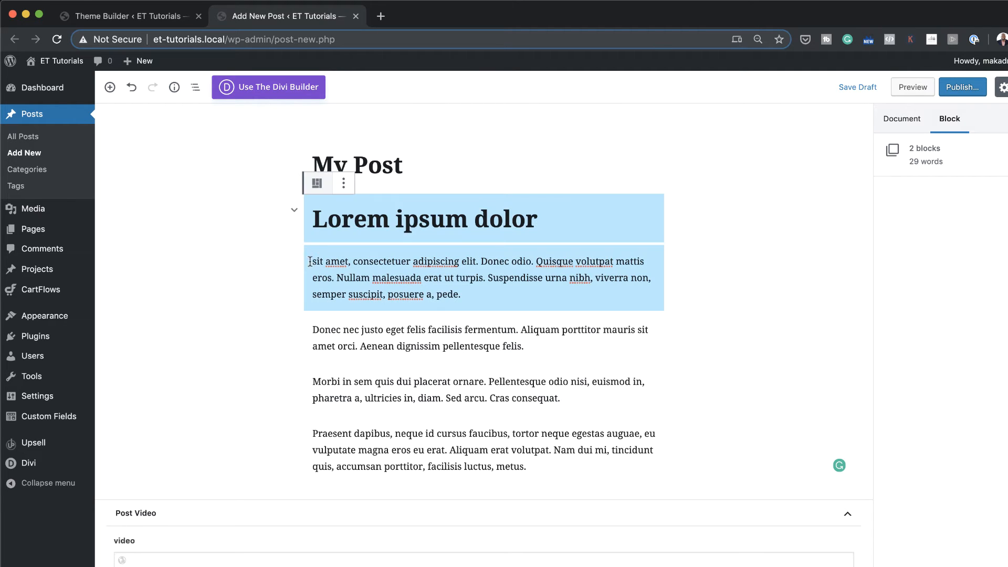
{"action": "left_click", "coordinate": [310, 261]}
{"action": "key", "text": "BackSpace"}
{"action": "type", "text": "S"}
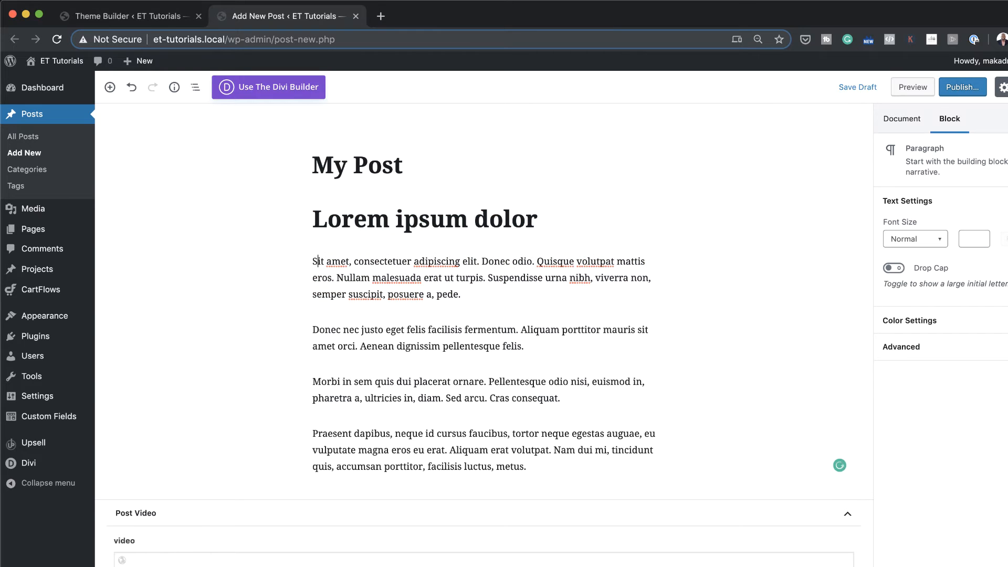
- Split "Donec nec justo" off the second paragraph into its own block and start the remaining text with "Eget"
{"action": "left_click", "coordinate": [383, 332]}
{"action": "key", "text": "Return"}
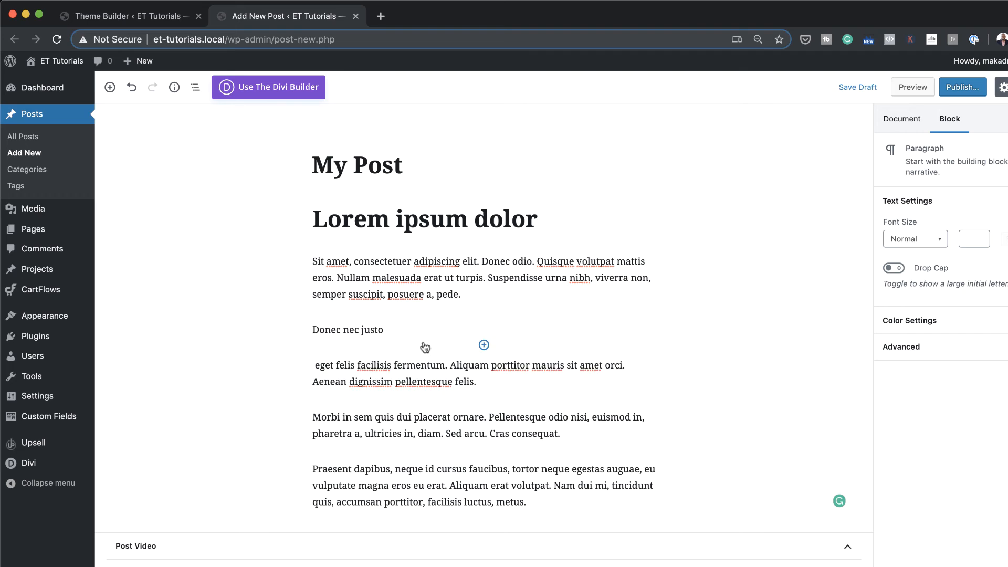
{"action": "left_click_drag", "start_coordinate": [320, 367], "coordinate": [300, 366]}
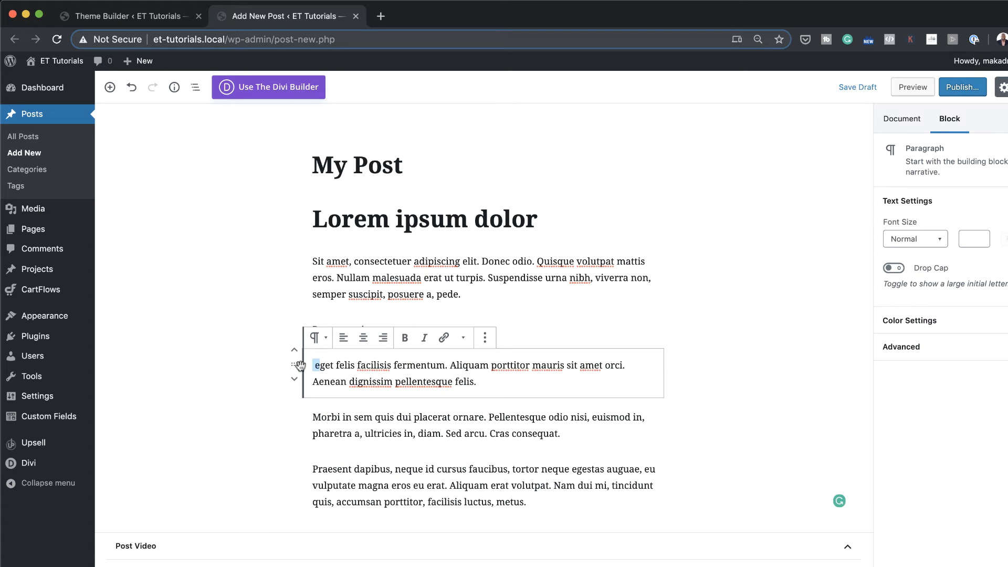
{"action": "type", "text": "E"}
- Convert the "Donec nec justo" block to a level H2 heading
{"action": "left_click", "coordinate": [518, 328]}
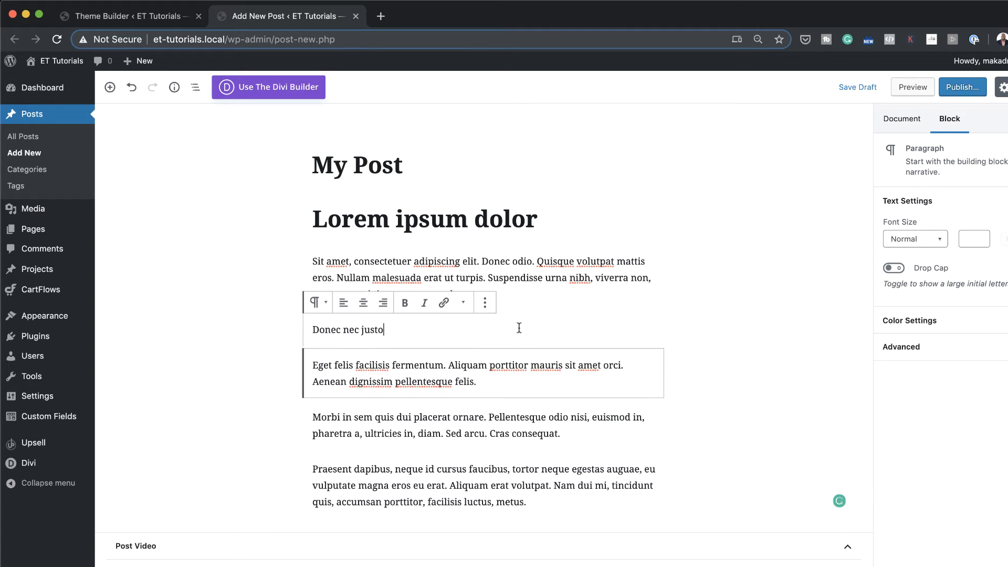
{"action": "triple_click", "coordinate": [351, 329]}
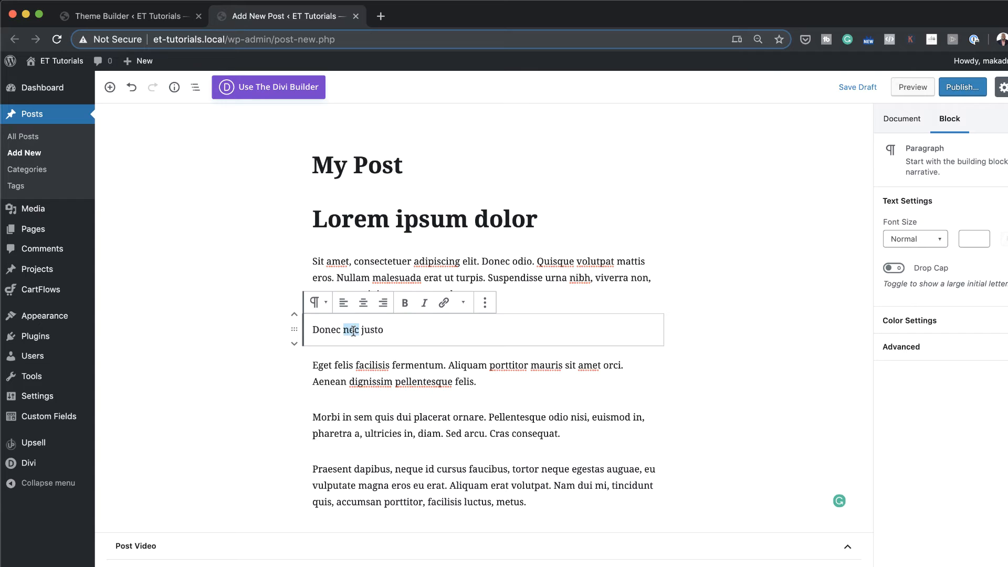
{"action": "left_click", "coordinate": [318, 302]}
{"action": "left_click", "coordinate": [343, 372]}
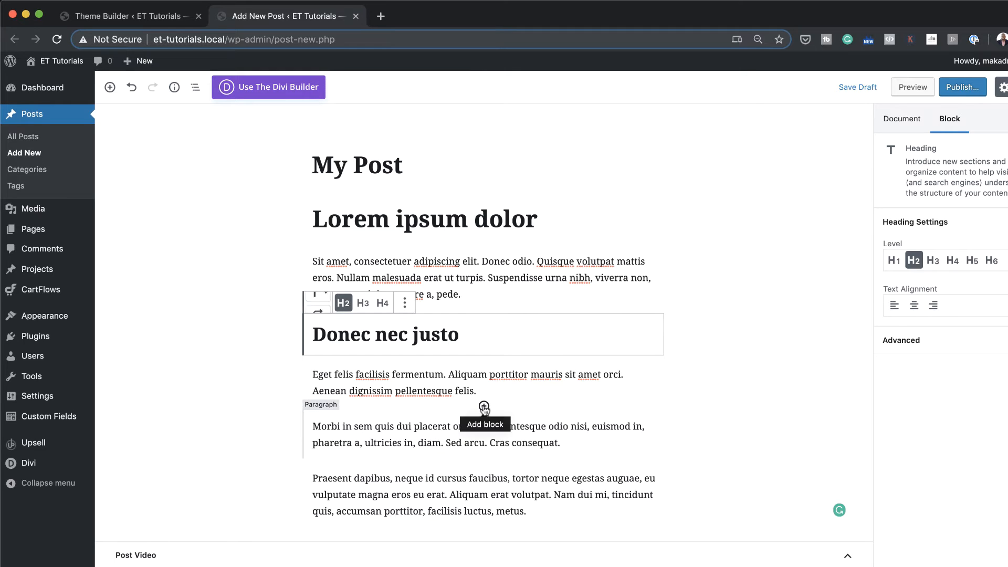
- Insert an Image block after the "Eget felis" paragraph, using tea_shop_41-1.jpg from the Media Library
{"action": "left_click", "coordinate": [483, 407]}
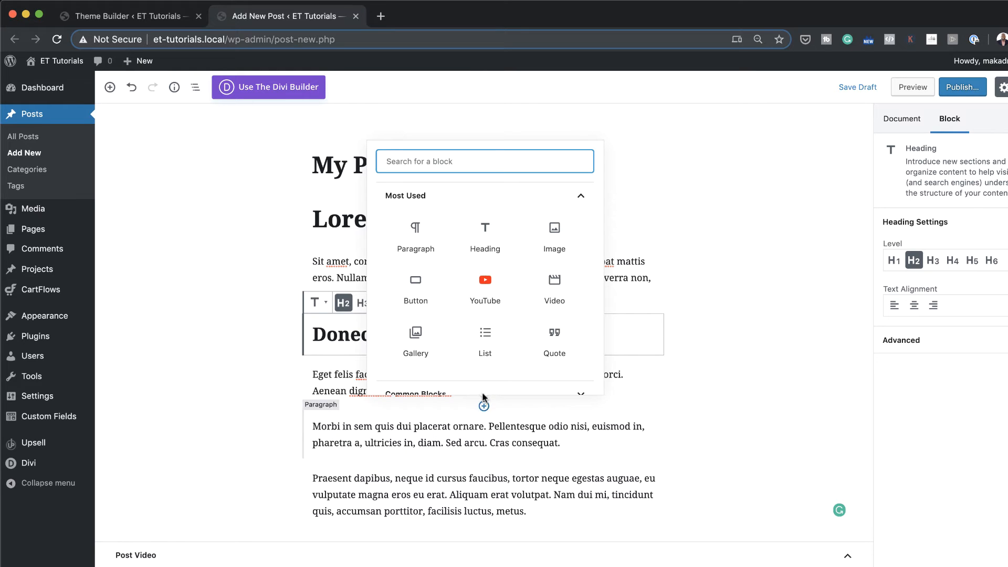
{"action": "left_click", "coordinate": [567, 231]}
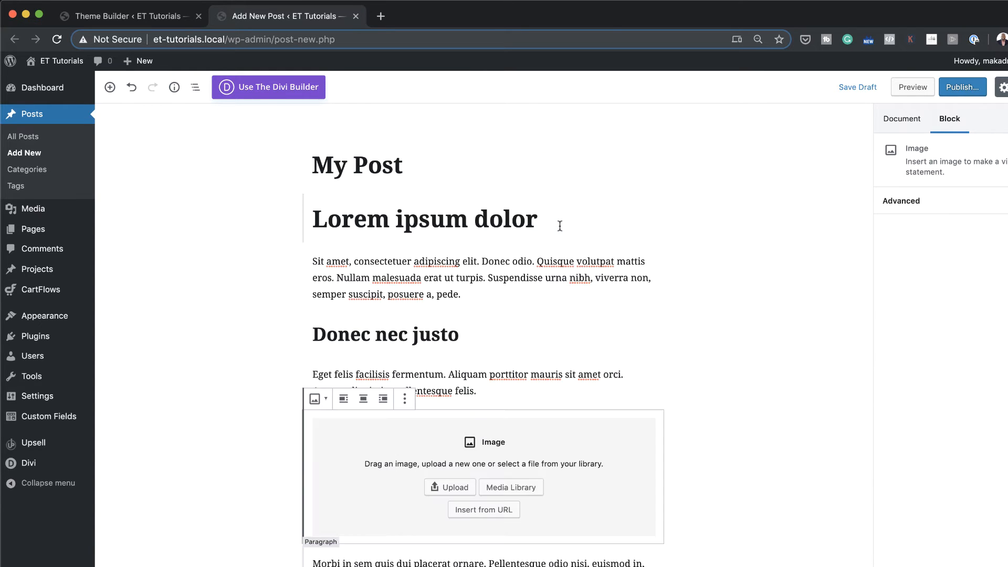
{"action": "left_click", "coordinate": [515, 487]}
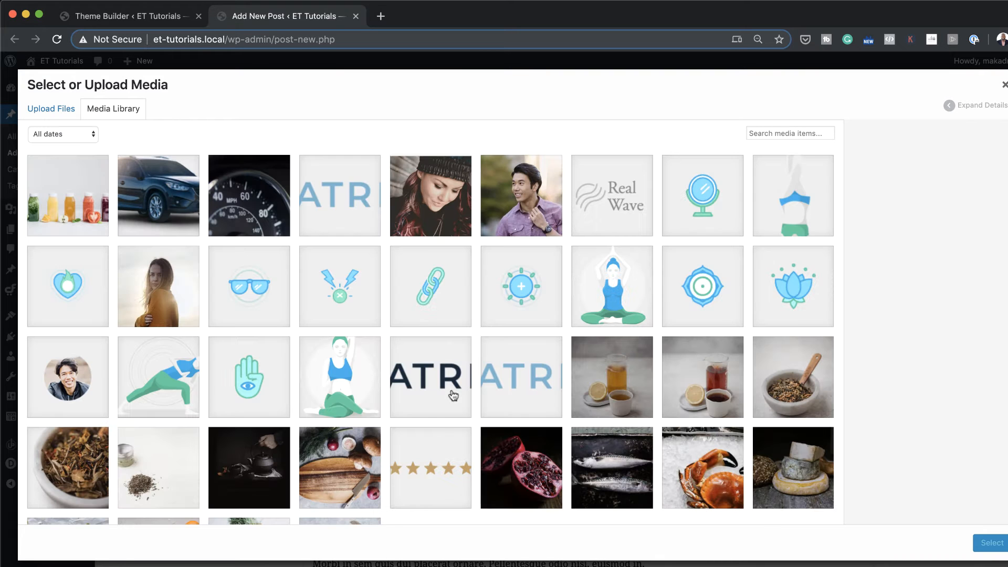
{"action": "scroll", "coordinate": [451, 398], "scroll_direction": "down", "scroll_amount": 3}
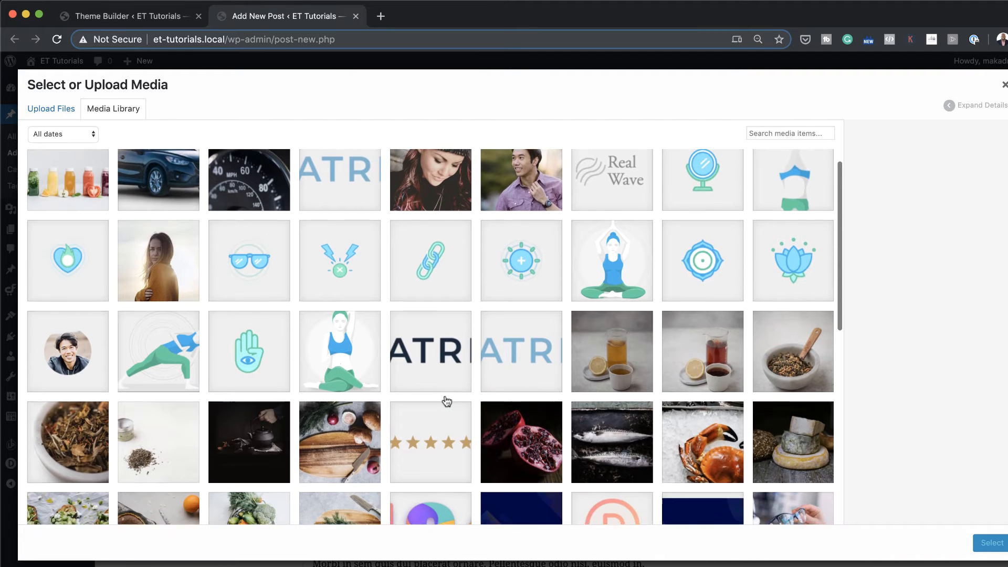
{"action": "scroll", "coordinate": [447, 401], "scroll_direction": "down", "scroll_amount": 2}
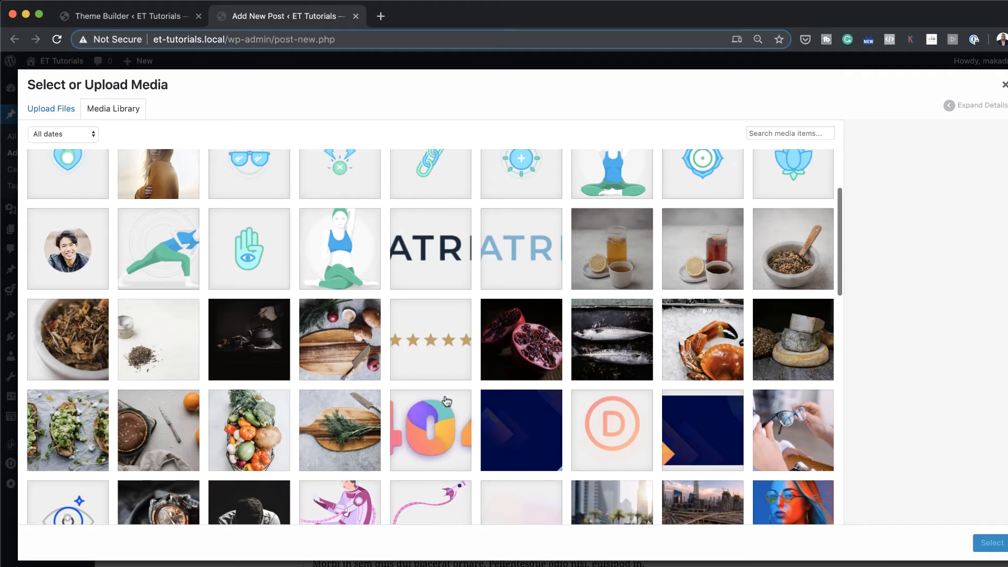
{"action": "left_click", "coordinate": [246, 347]}
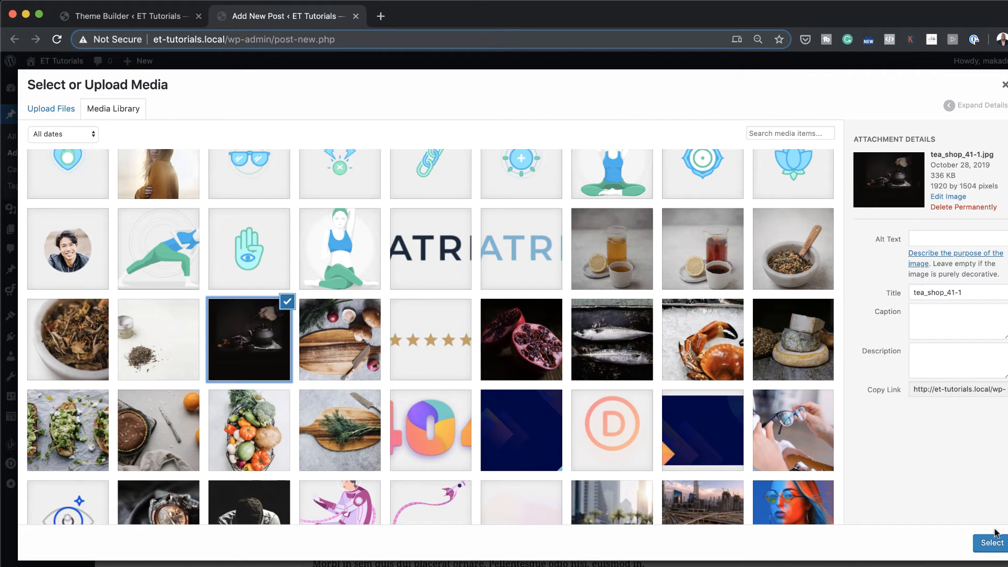
{"action": "left_click", "coordinate": [995, 545]}
- Try to link the words "Pellentesque odio nisi" in the paragraph below the image to "#"
{"action": "scroll", "coordinate": [715, 405], "scroll_direction": "down", "scroll_amount": 5}
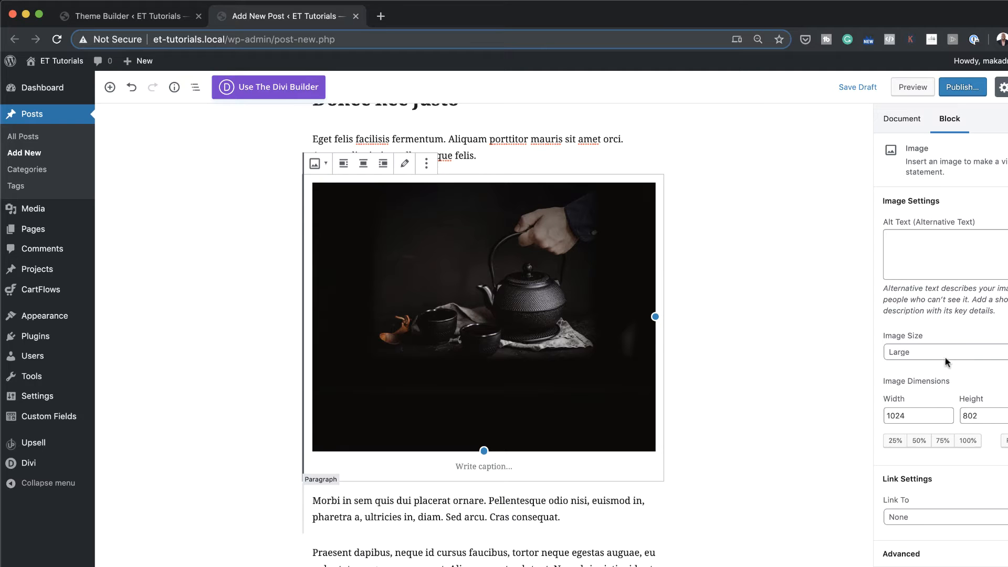
{"action": "scroll", "coordinate": [546, 382], "scroll_direction": "down", "scroll_amount": 5}
{"action": "scroll", "coordinate": [553, 383], "scroll_direction": "up", "scroll_amount": 15}
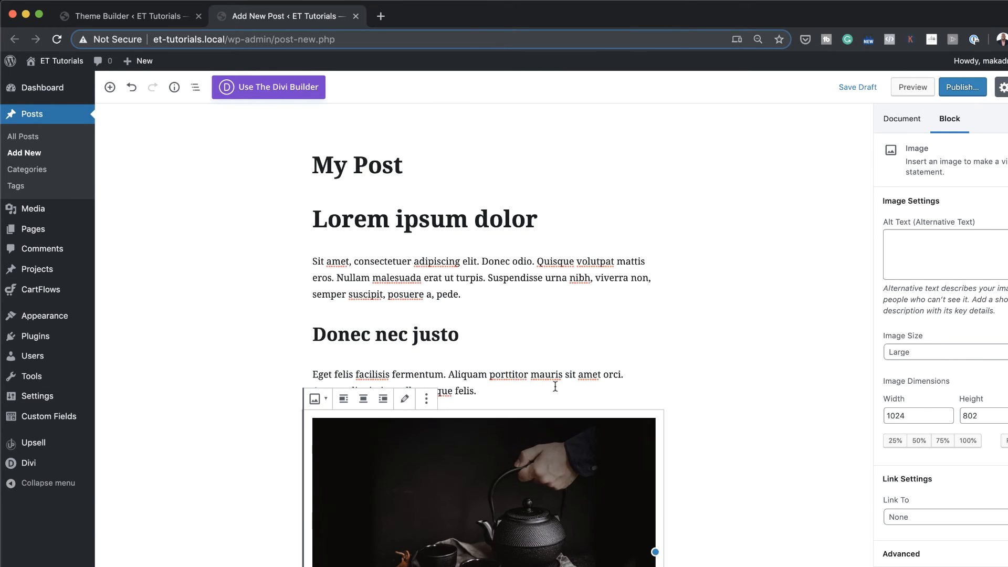
{"action": "scroll", "coordinate": [555, 386], "scroll_direction": "down", "scroll_amount": 4}
{"action": "scroll", "coordinate": [555, 386], "scroll_direction": "down", "scroll_amount": 5}
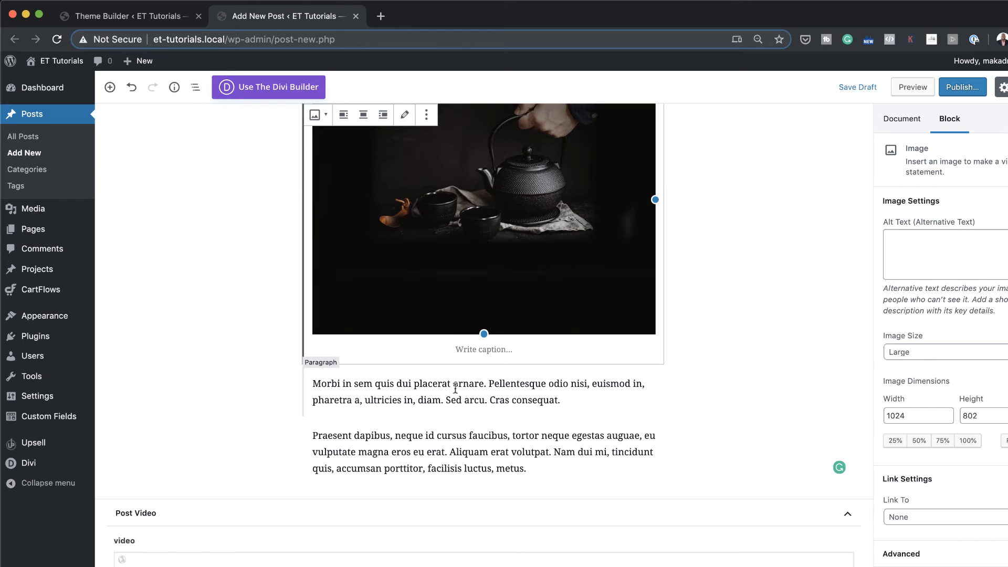
{"action": "left_click_drag", "start_coordinate": [490, 384], "coordinate": [590, 385]}
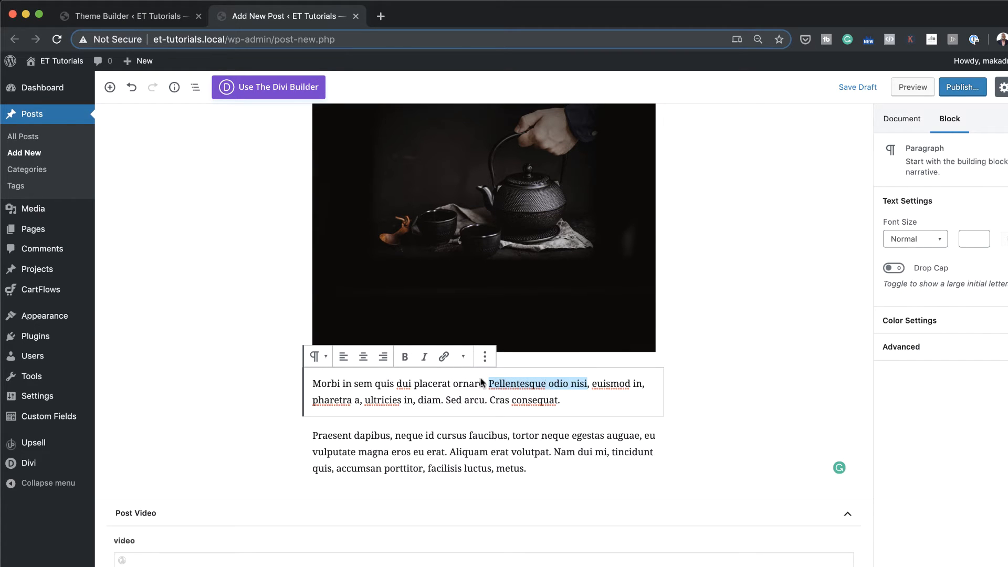
{"action": "left_click", "coordinate": [443, 357]}
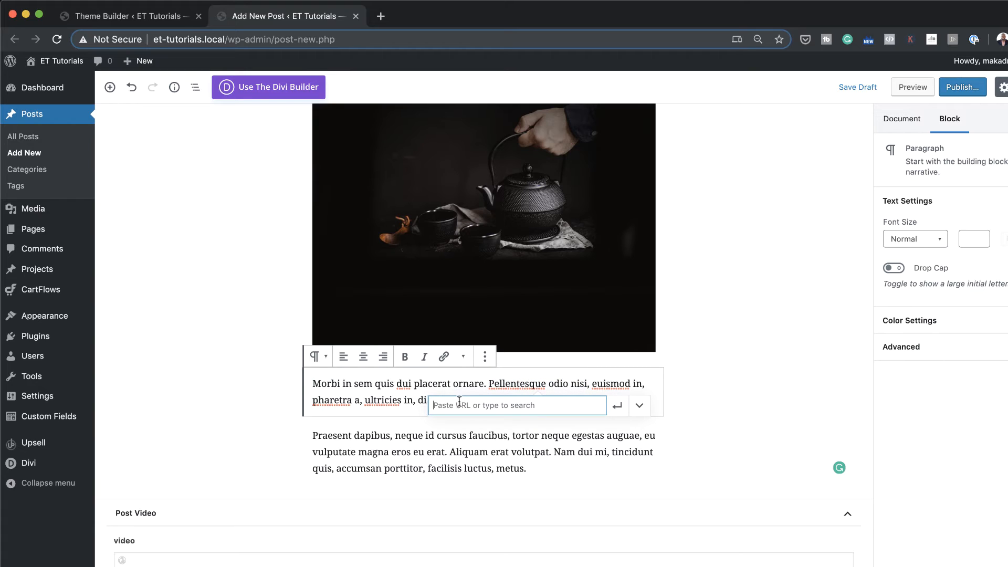
{"action": "type", "text": "£"}
{"action": "key", "text": "BackSpace"}
{"action": "type", "text": "#"}
- Publish the post and open its live page in the browser
{"action": "left_click", "coordinate": [965, 90]}
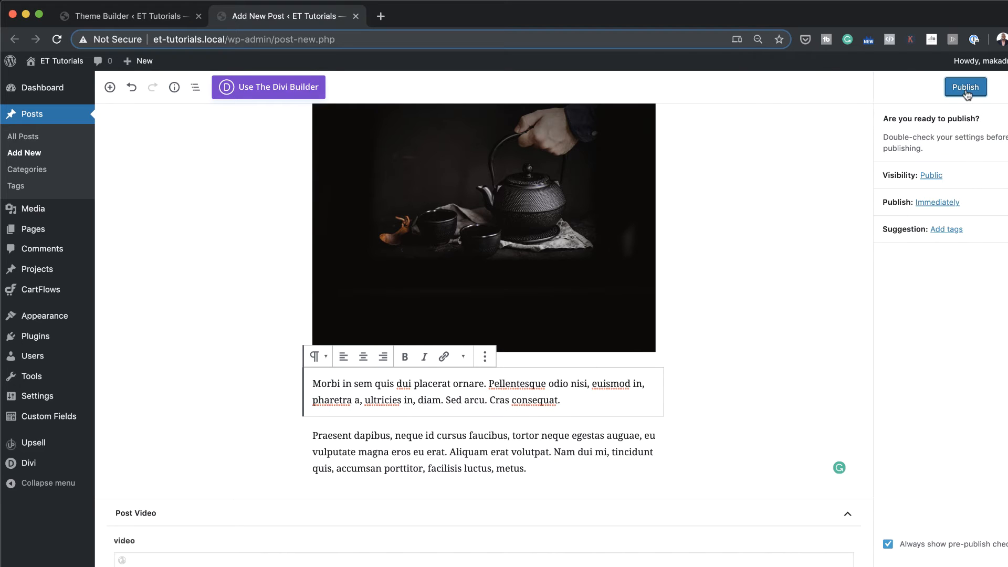
{"action": "left_click", "coordinate": [966, 89]}
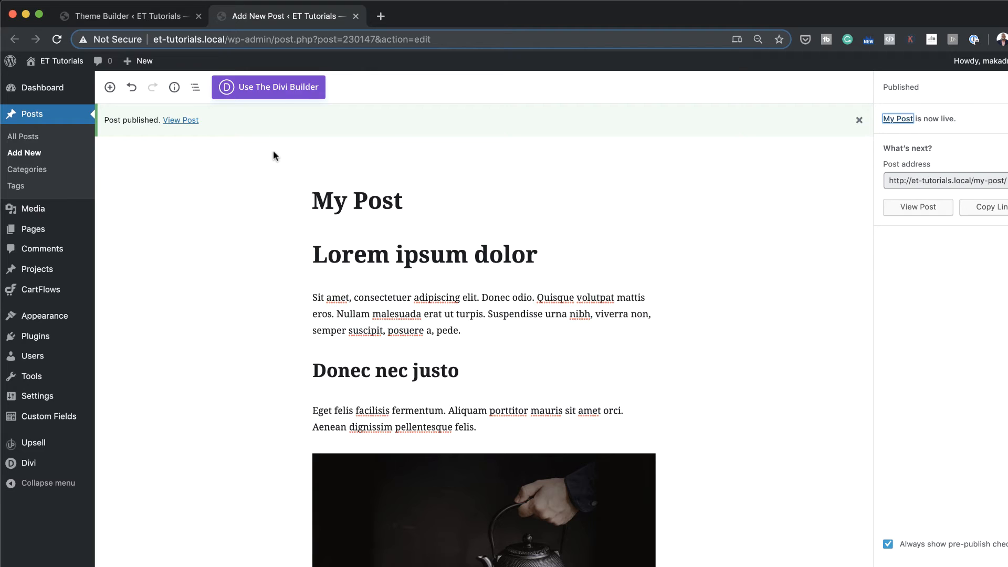
{"action": "left_click", "coordinate": [192, 121]}
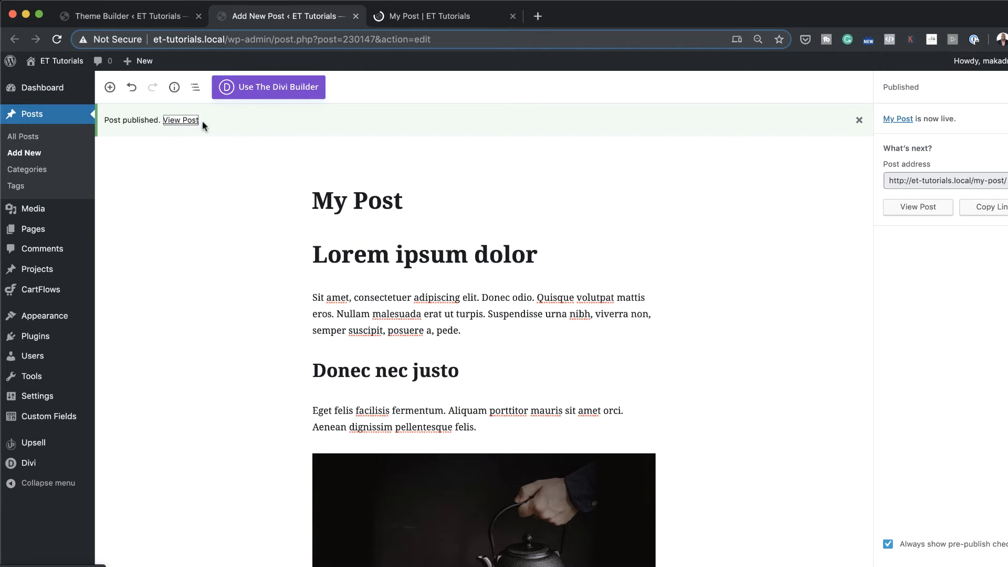
{"action": "left_click", "coordinate": [164, 16]}
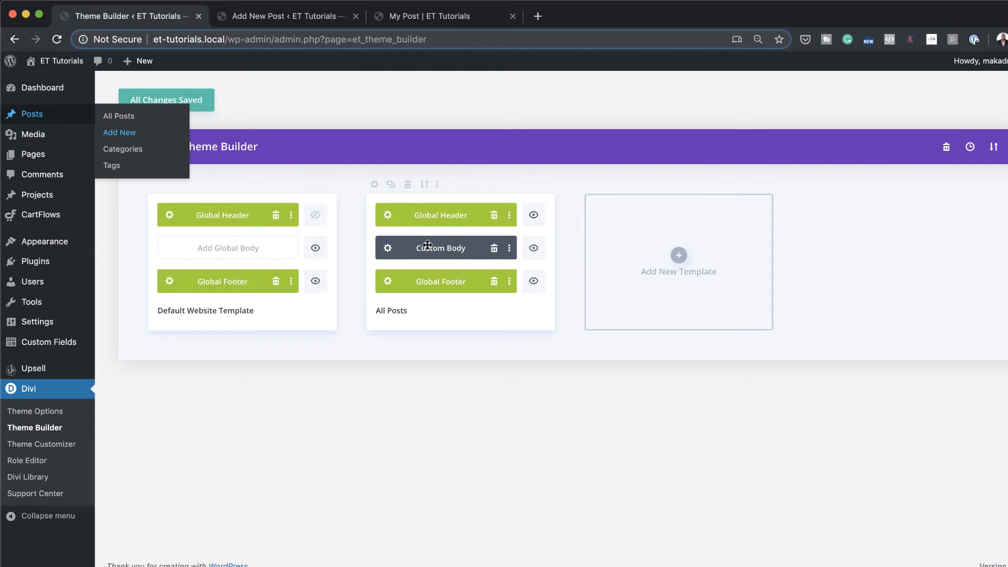
{"action": "left_click", "coordinate": [426, 17]}
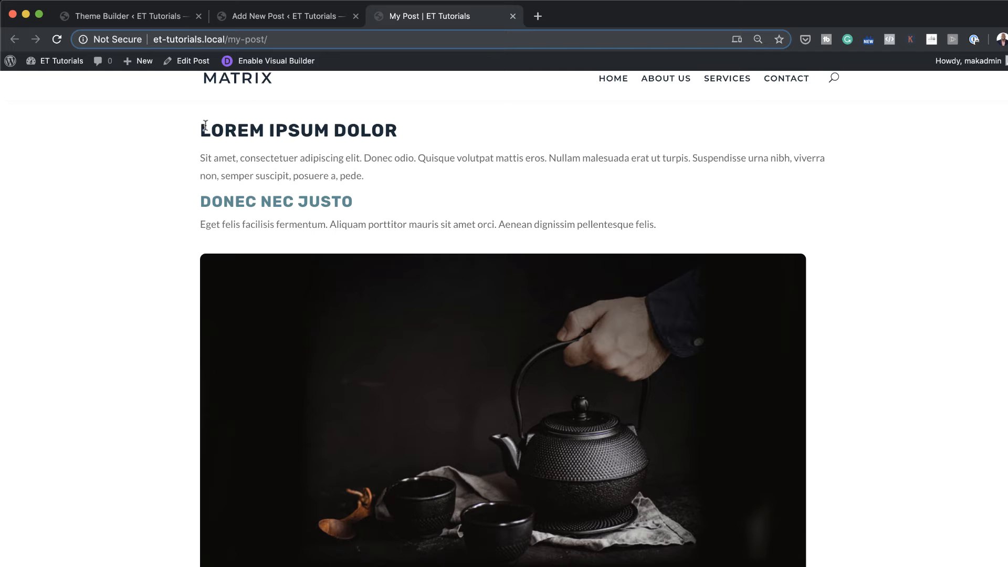
- Check the H1 and H2 headings, image and body text on the live post against the template styling
{"action": "left_click_drag", "start_coordinate": [202, 128], "coordinate": [407, 136]}
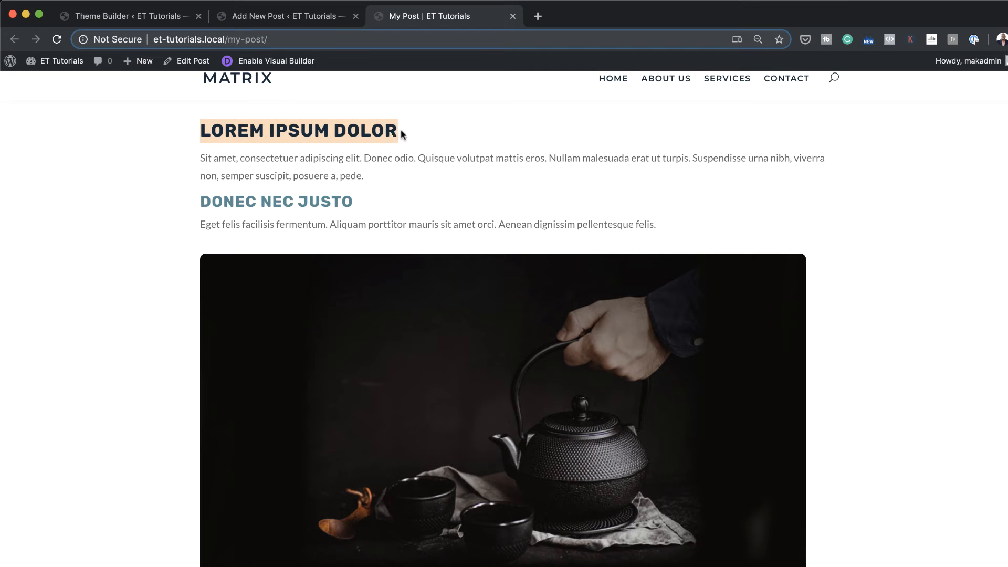
{"action": "left_click", "coordinate": [401, 134]}
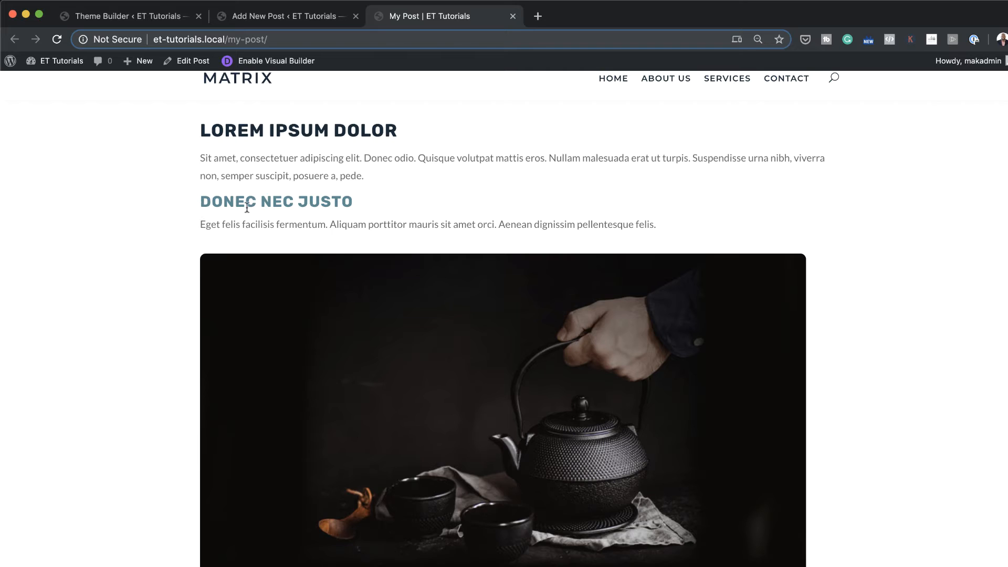
{"action": "scroll", "coordinate": [179, 283], "scroll_direction": "down", "scroll_amount": 5}
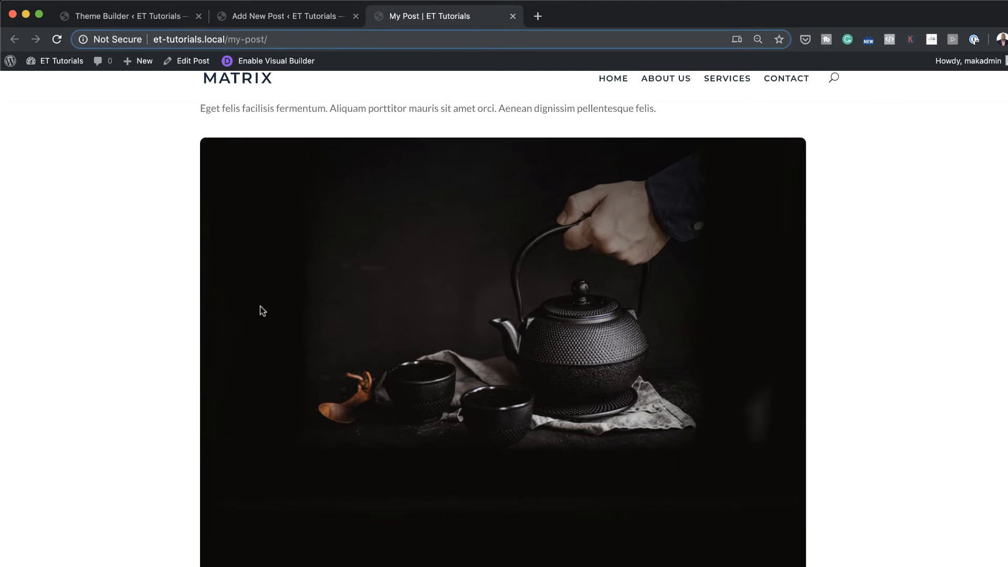
{"action": "scroll", "coordinate": [263, 310], "scroll_direction": "down", "scroll_amount": 20}
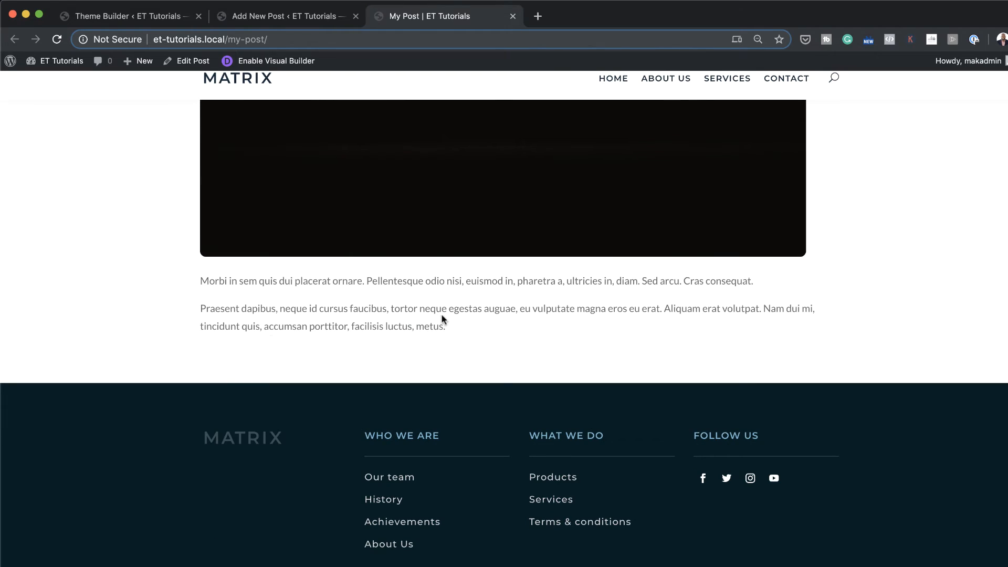
{"action": "scroll", "coordinate": [320, 312], "scroll_direction": "up", "scroll_amount": 20}
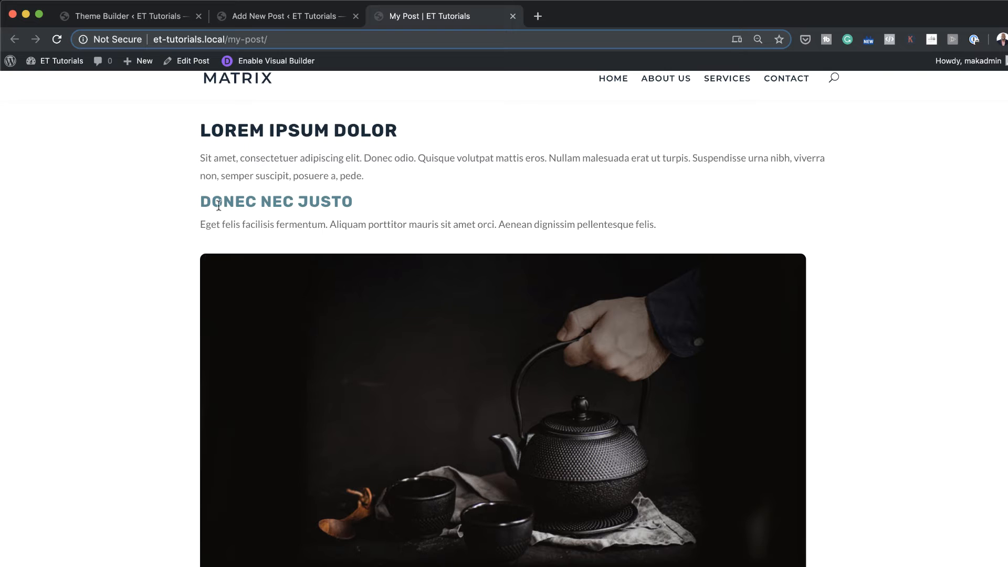
- Return to the Theme Builder and open the All Posts template's custom body layout for editing
{"action": "left_click", "coordinate": [268, 17]}
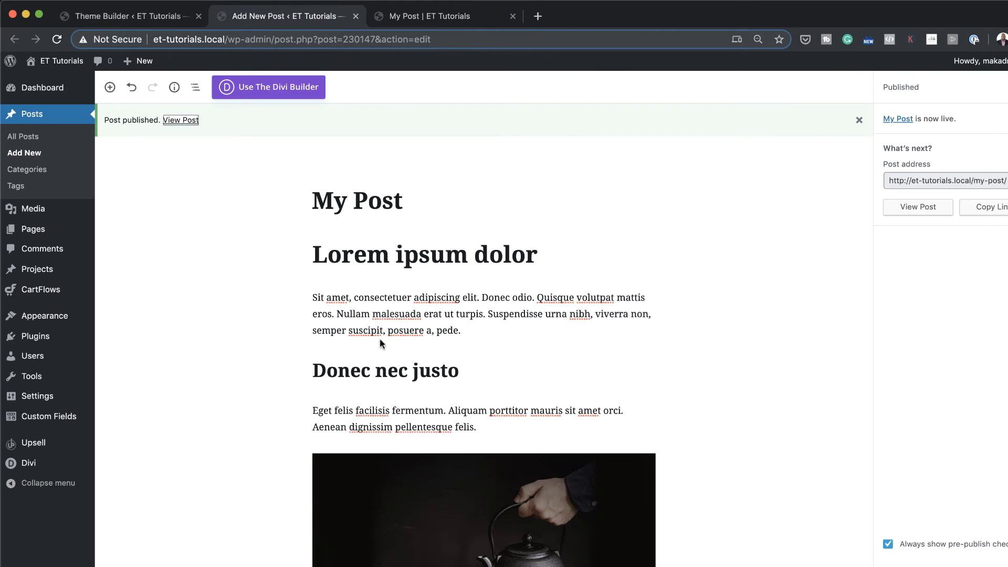
{"action": "left_click", "coordinate": [168, 17]}
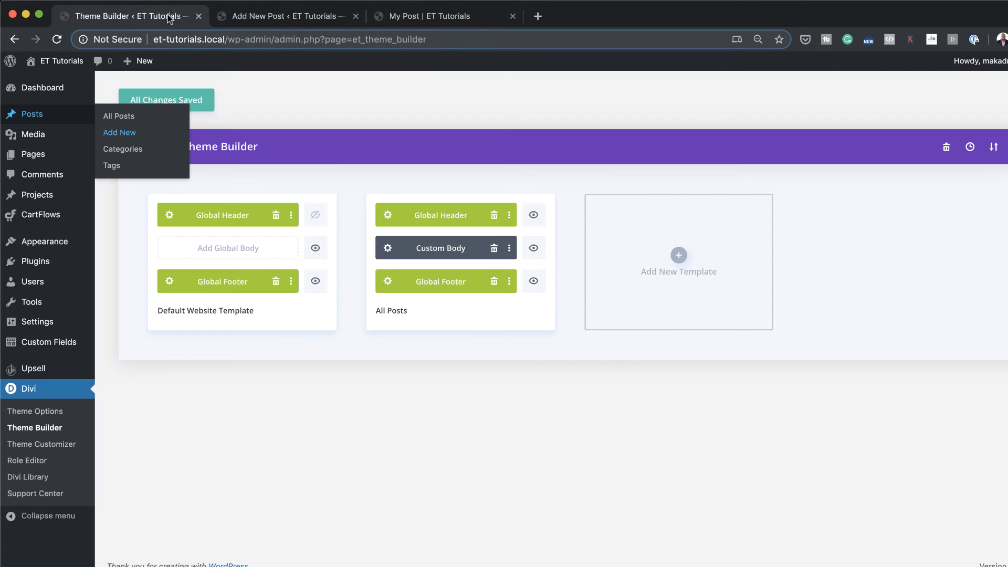
{"action": "left_click", "coordinate": [388, 248]}
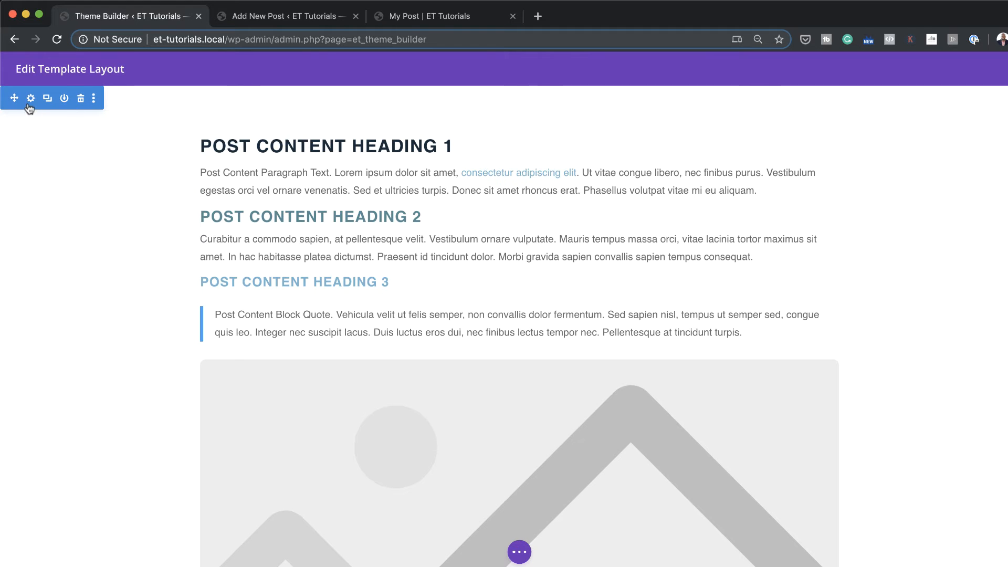
- Insert a new single-column row below the Post Content module in the template layout
{"action": "left_click", "coordinate": [520, 552]}
{"action": "left_click", "coordinate": [400, 552]}
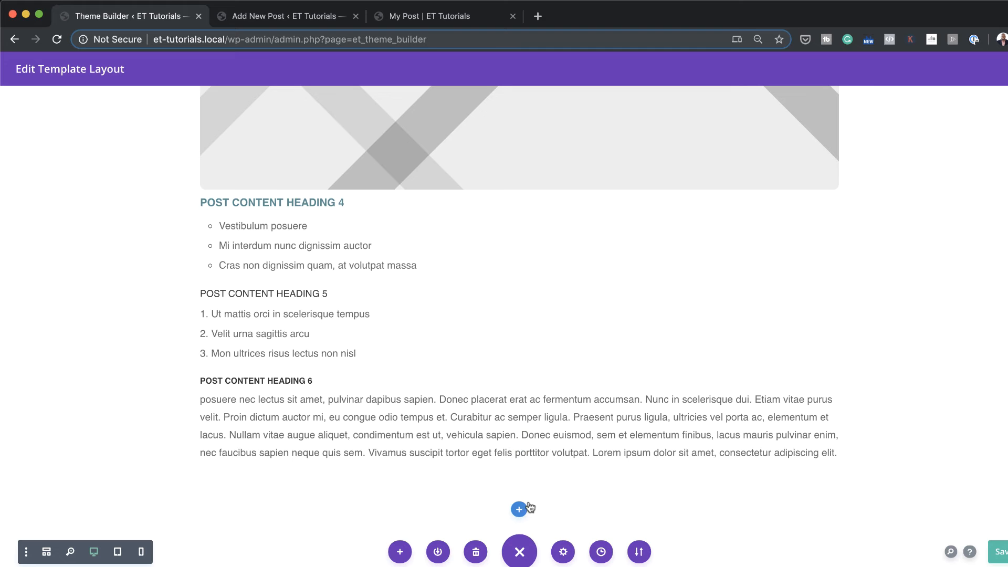
{"action": "left_click", "coordinate": [518, 510]}
{"action": "left_click", "coordinate": [456, 469]}
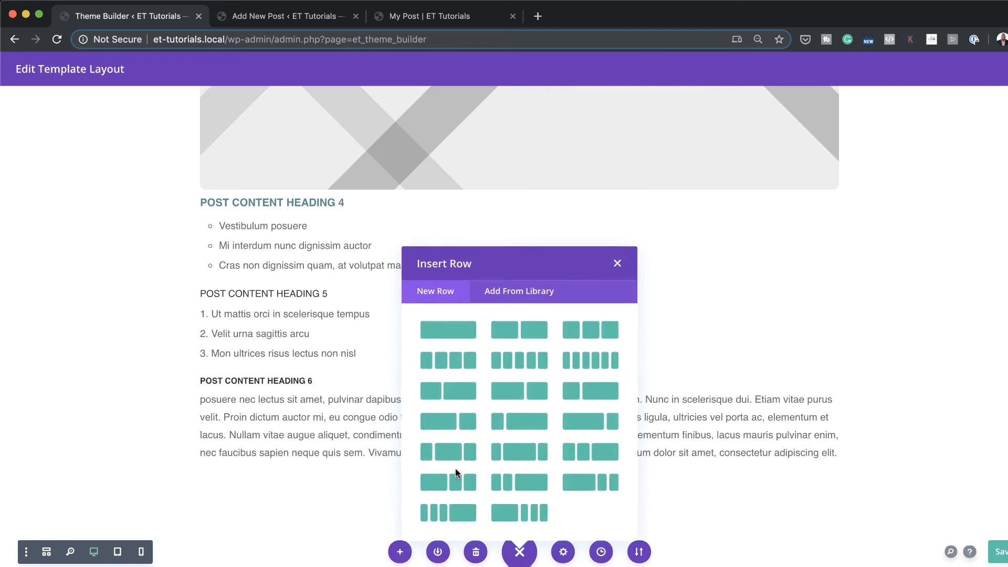
{"action": "left_click", "coordinate": [466, 328]}
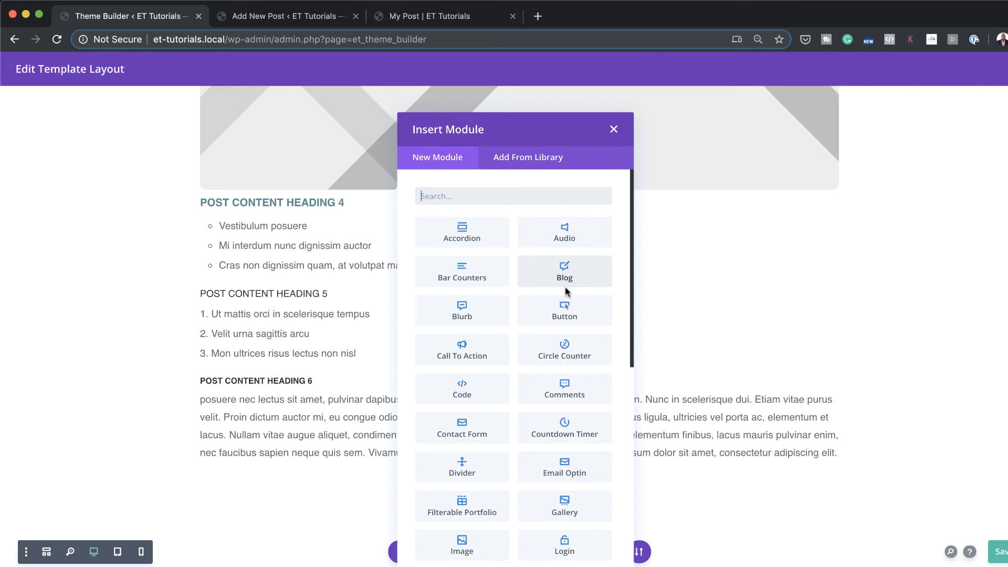
- Add a Post Title module to the new row below the Post Content module
{"action": "scroll", "coordinate": [565, 286], "scroll_direction": "down", "scroll_amount": 3}
{"action": "scroll", "coordinate": [566, 292], "scroll_direction": "down", "scroll_amount": 5}
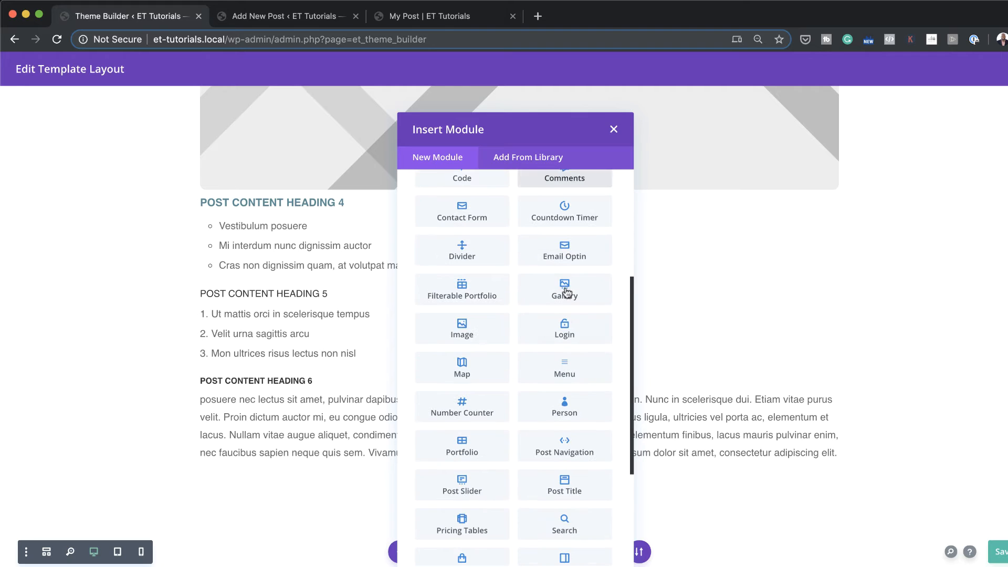
{"action": "left_click", "coordinate": [571, 502]}
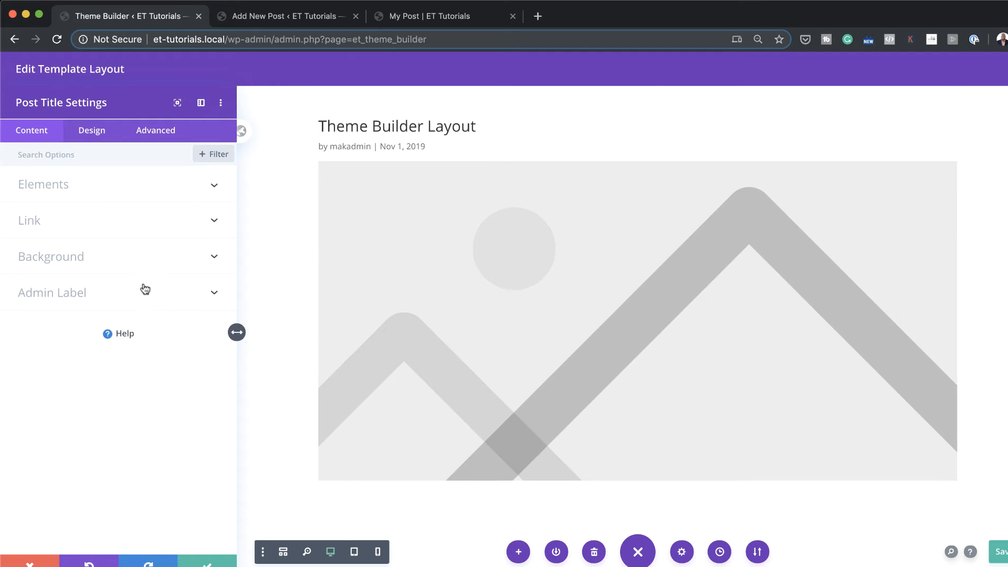
- Hide the author, post categories and featured image in the Post Title module's elements and save its settings
{"action": "left_click", "coordinate": [75, 190]}
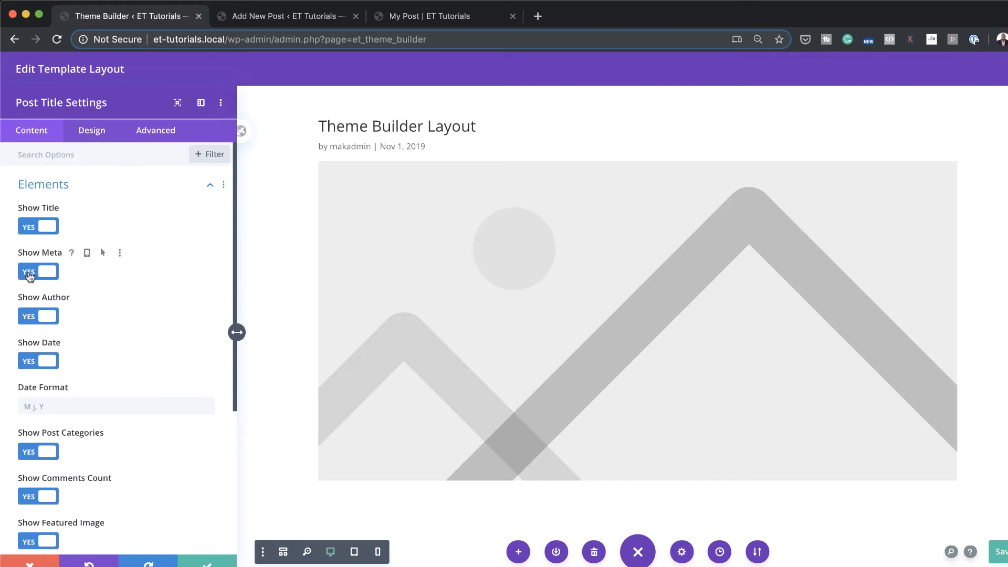
{"action": "left_click", "coordinate": [30, 321]}
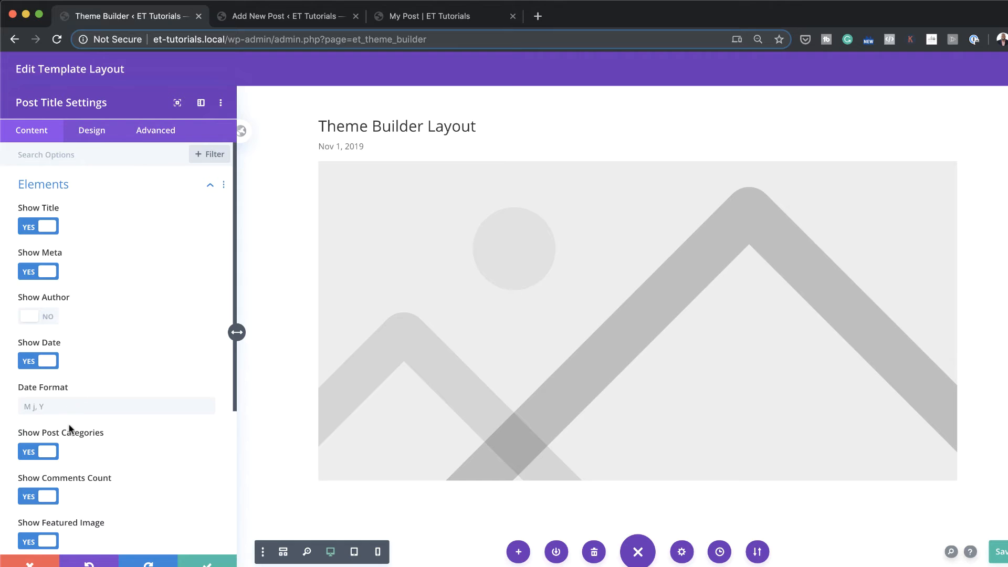
{"action": "left_click", "coordinate": [30, 455]}
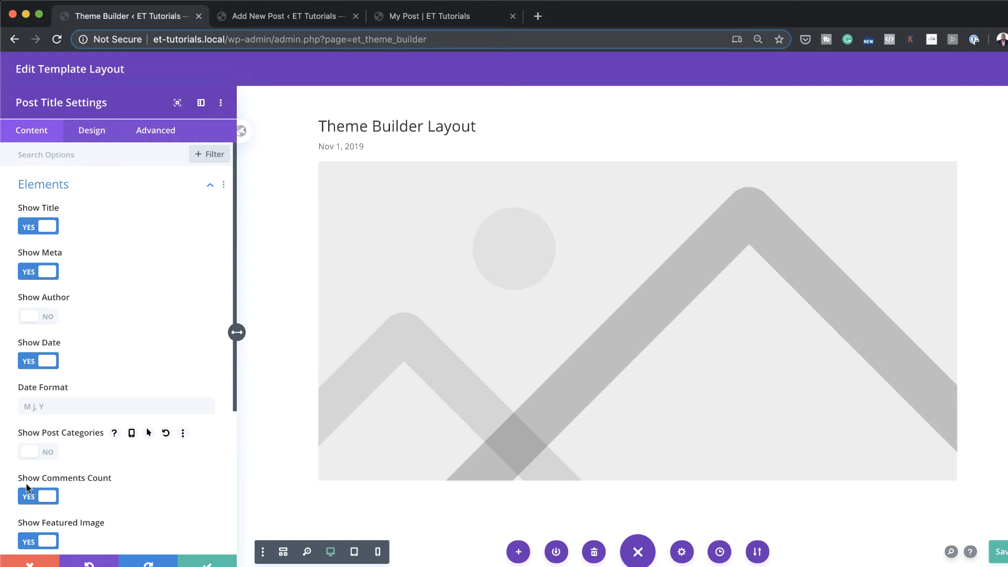
{"action": "scroll", "coordinate": [27, 488], "scroll_direction": "down", "scroll_amount": 1}
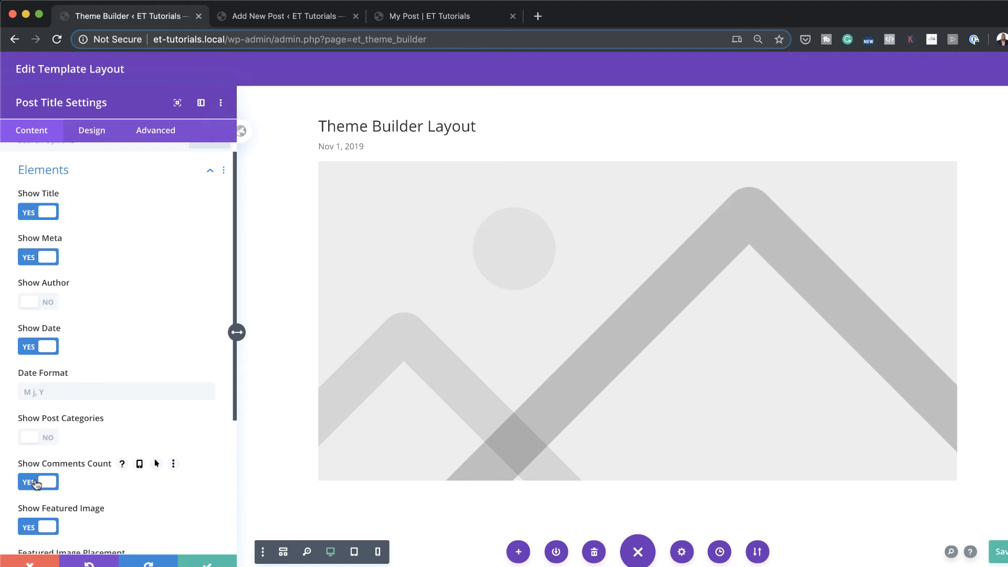
{"action": "scroll", "coordinate": [36, 484], "scroll_direction": "down", "scroll_amount": 1}
{"action": "left_click", "coordinate": [30, 485]}
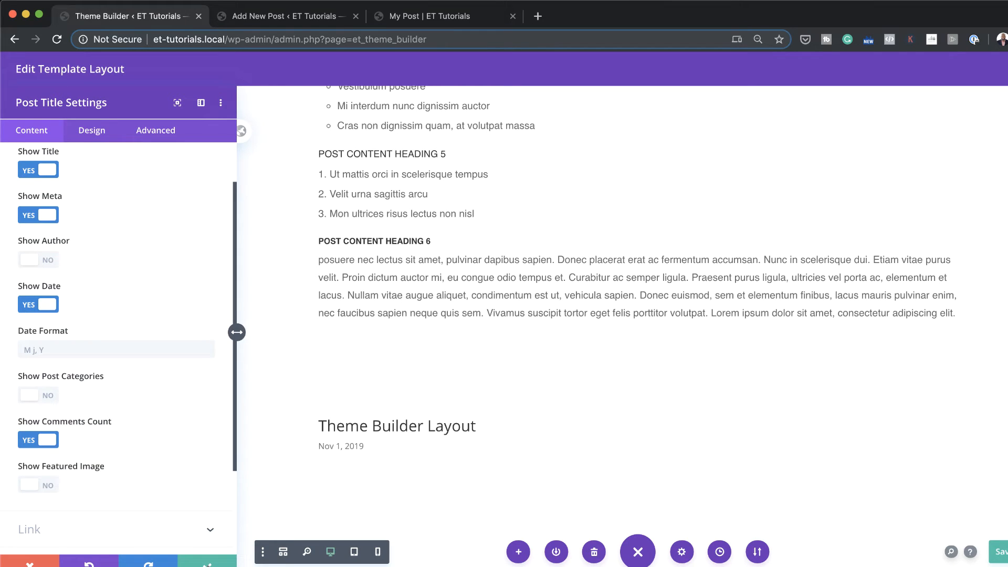
{"action": "scroll", "coordinate": [125, 210], "scroll_direction": "up", "scroll_amount": 2}
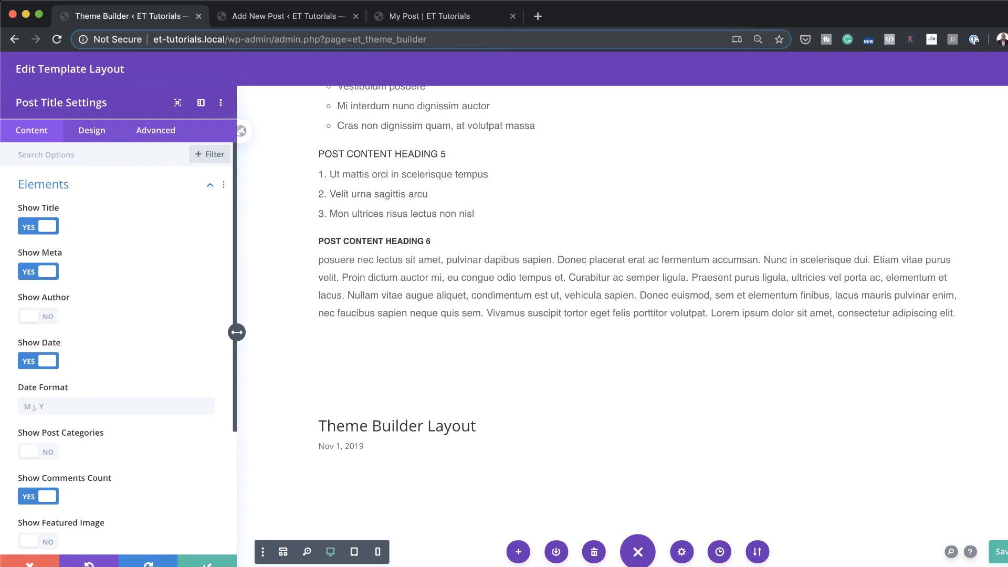
{"action": "left_click", "coordinate": [207, 560]}
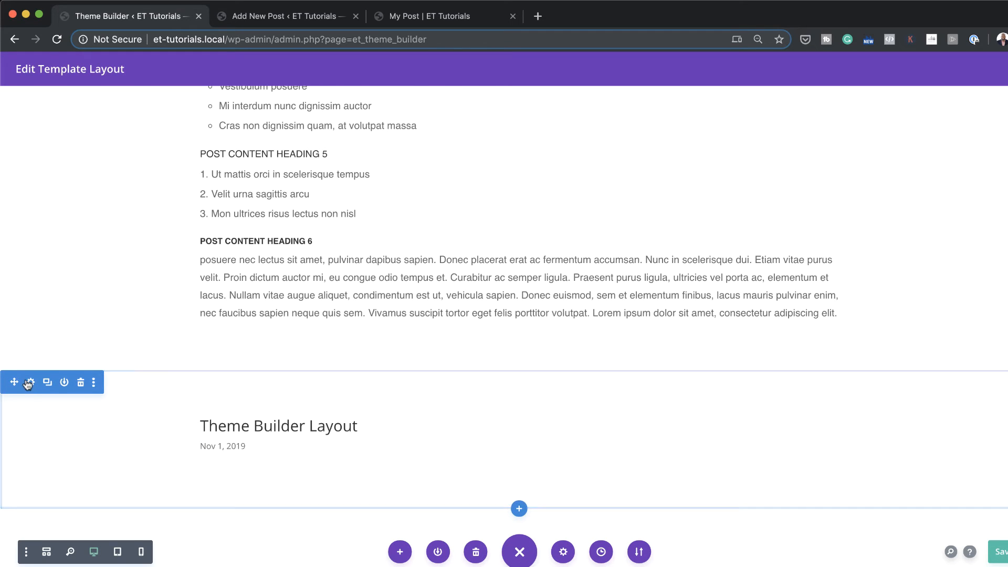
- Move the Post Title section above the Post Content section and give it the saved teal background color #508991
{"action": "scroll", "coordinate": [33, 210], "scroll_direction": "up", "scroll_amount": 15}
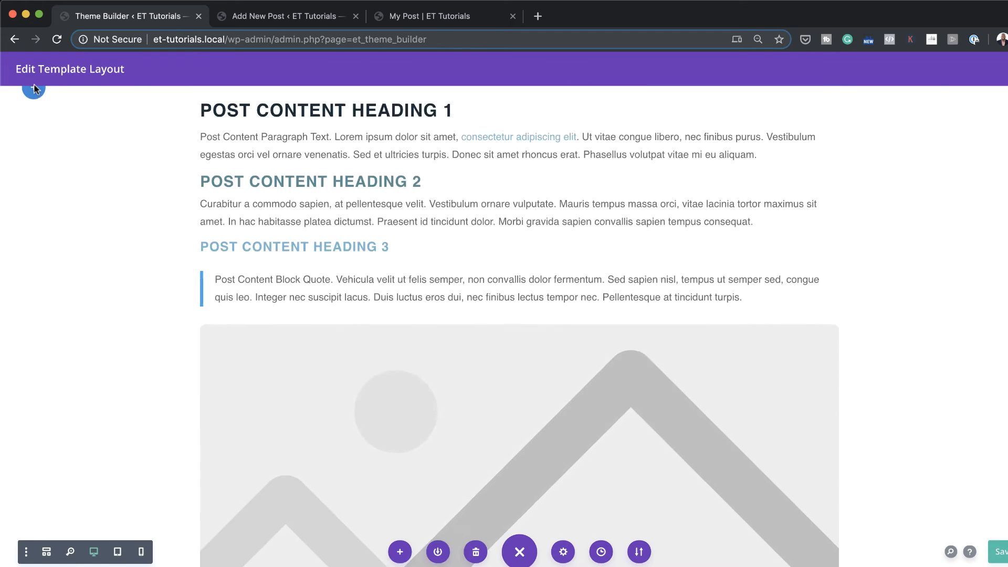
{"action": "scroll", "coordinate": [34, 90], "scroll_direction": "up", "scroll_amount": 5}
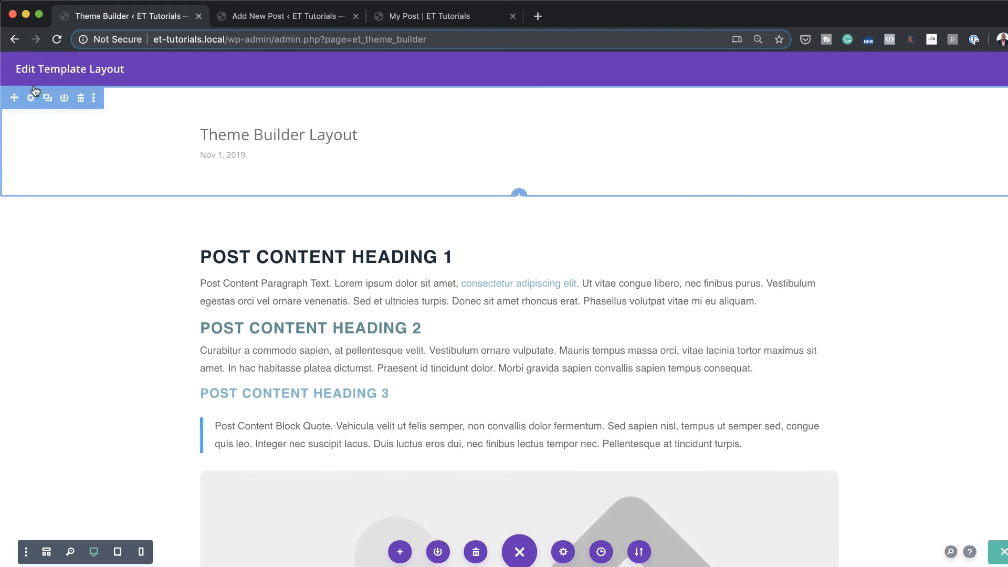
{"action": "left_click", "coordinate": [31, 98]}
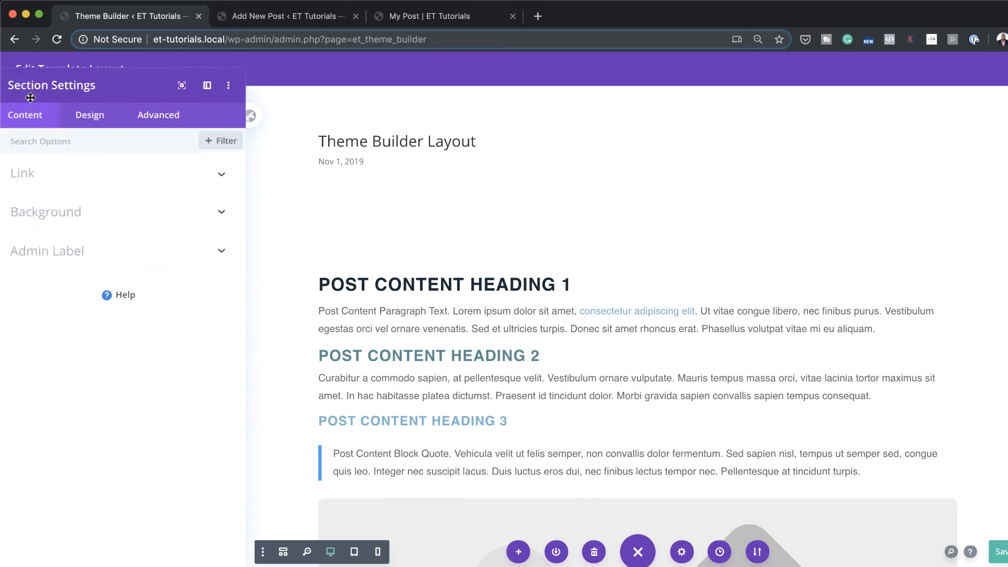
{"action": "left_click", "coordinate": [79, 222]}
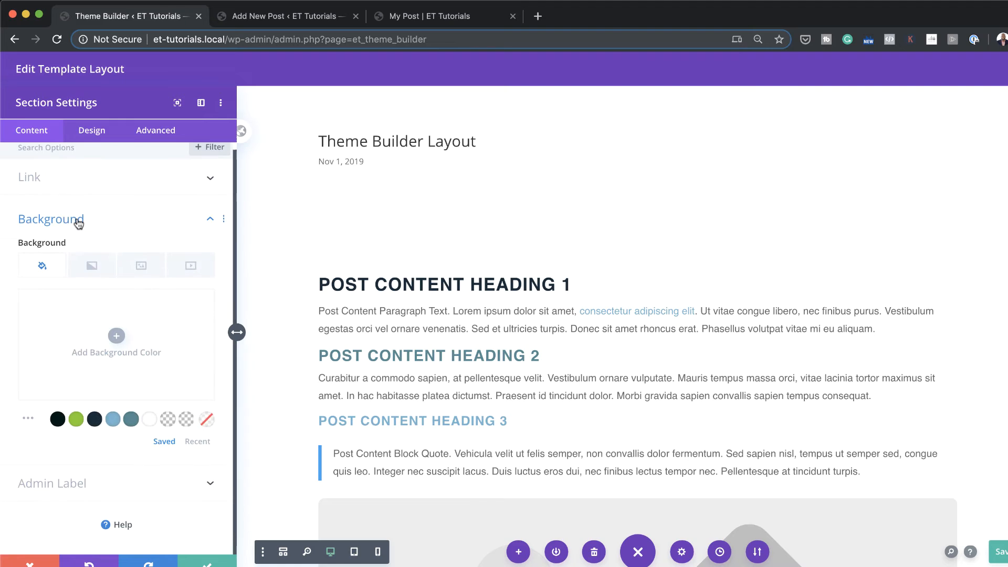
{"action": "left_click", "coordinate": [131, 420]}
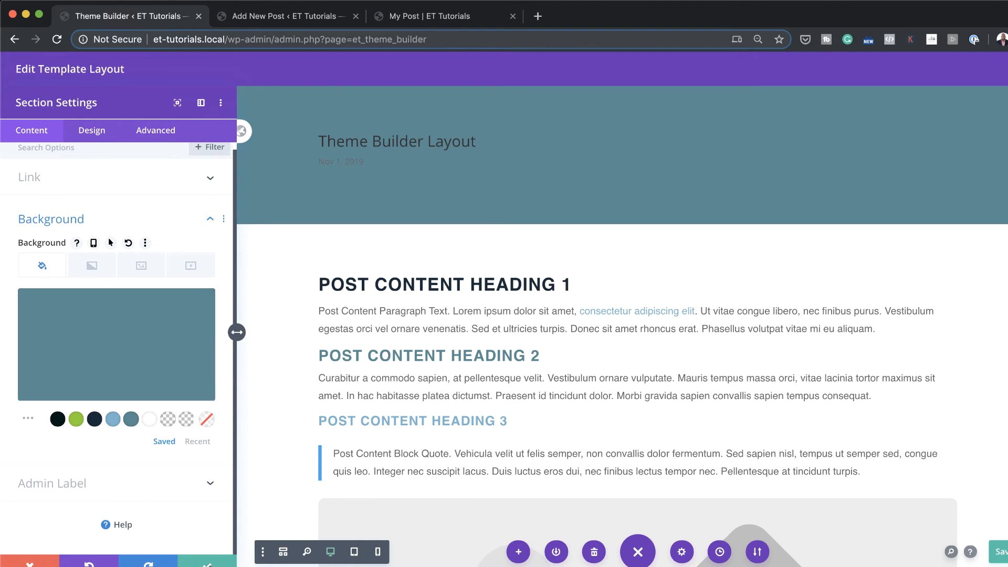
{"action": "left_click", "coordinate": [206, 561]}
- Style the Post Title module's title text as bold, uppercase and white with 3px letter spacing
{"action": "mouse_move", "coordinate": [379, 134]}
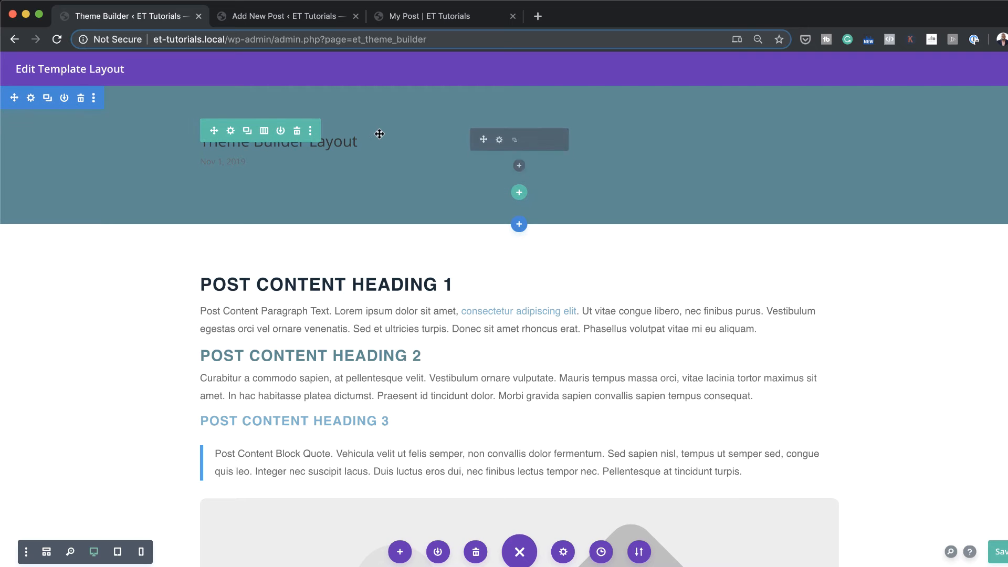
{"action": "left_click", "coordinate": [498, 140]}
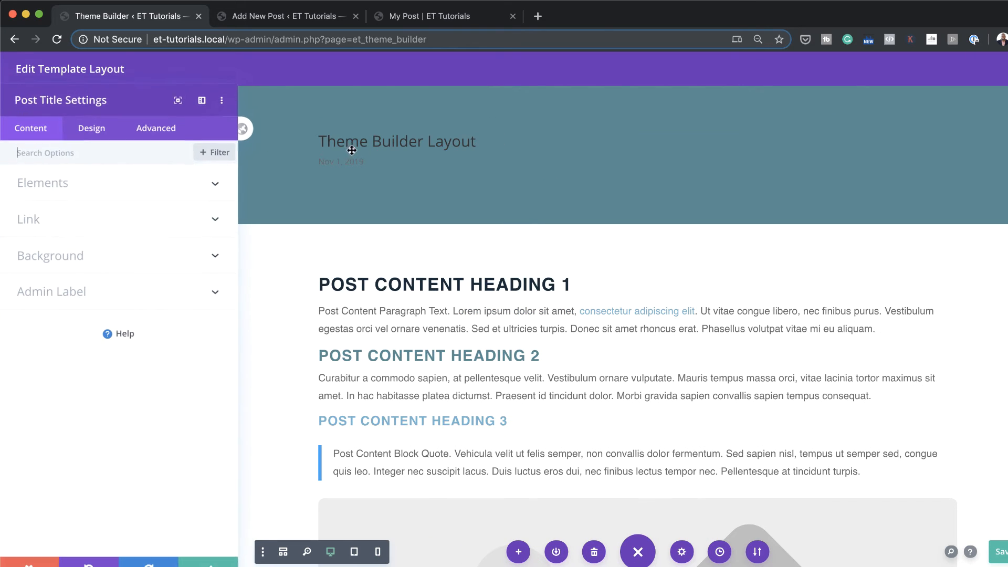
{"action": "left_click", "coordinate": [317, 134]}
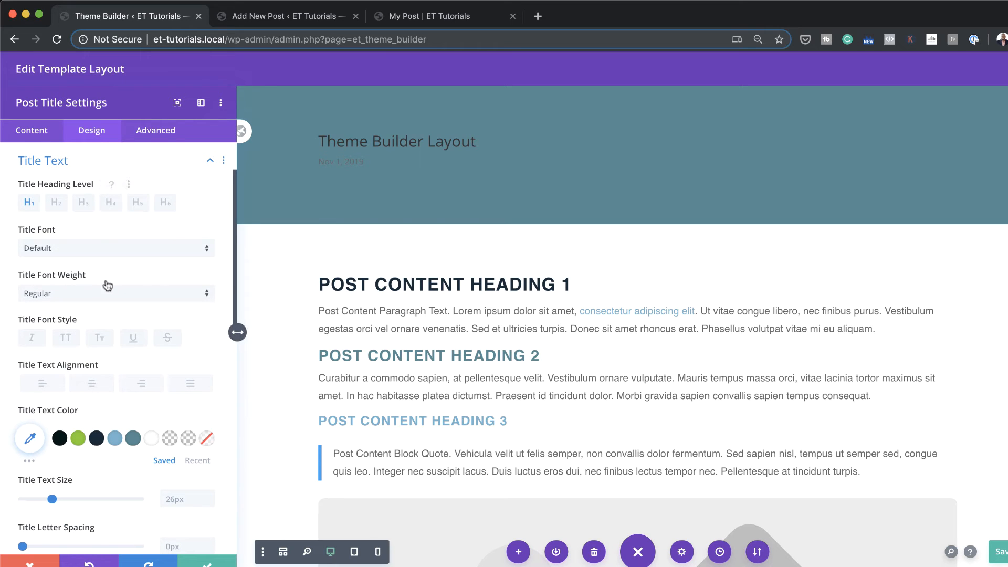
{"action": "left_click", "coordinate": [65, 339]}
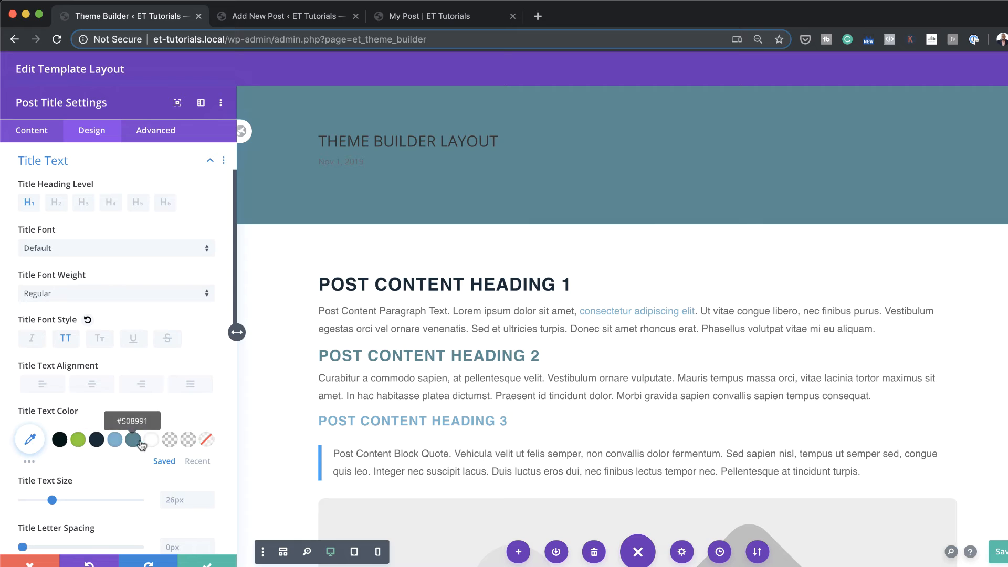
{"action": "scroll", "coordinate": [136, 470], "scroll_direction": "down", "scroll_amount": 2}
{"action": "scroll", "coordinate": [136, 471], "scroll_direction": "down", "scroll_amount": 2}
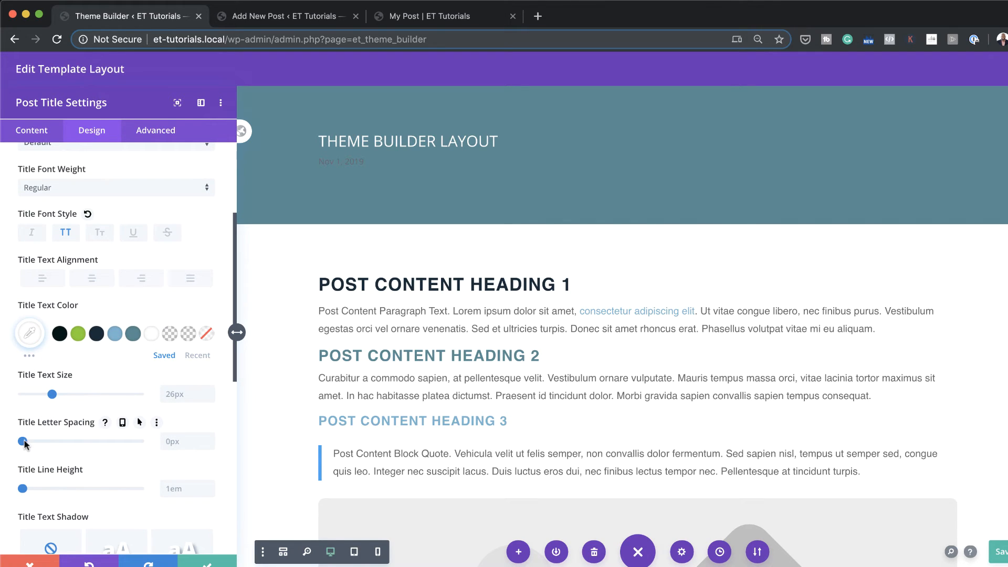
{"action": "left_click_drag", "start_coordinate": [23, 442], "coordinate": [26, 443]}
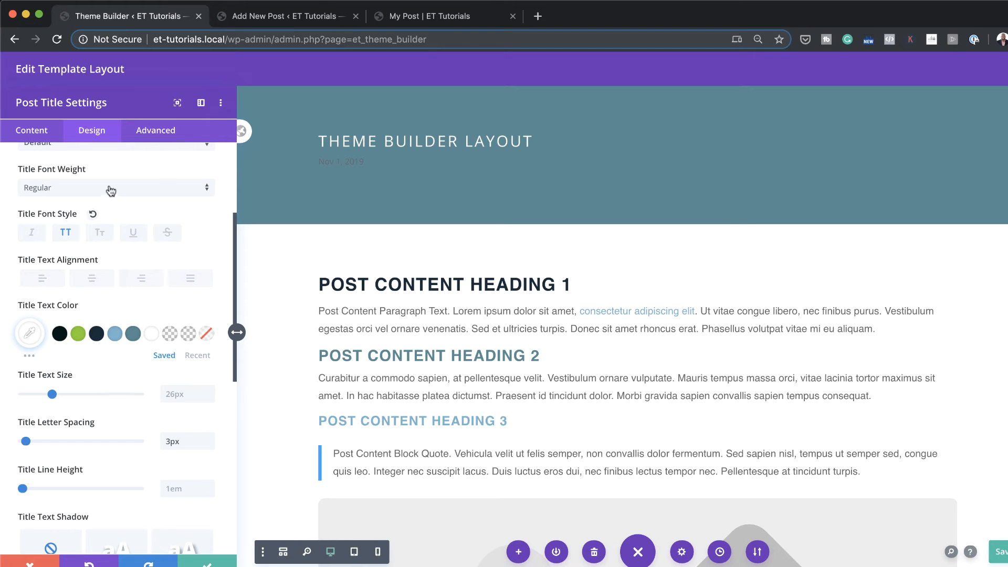
- Style the Post Title module's meta text as white, italic and bold, and save the module settings
{"action": "left_click", "coordinate": [314, 161]}
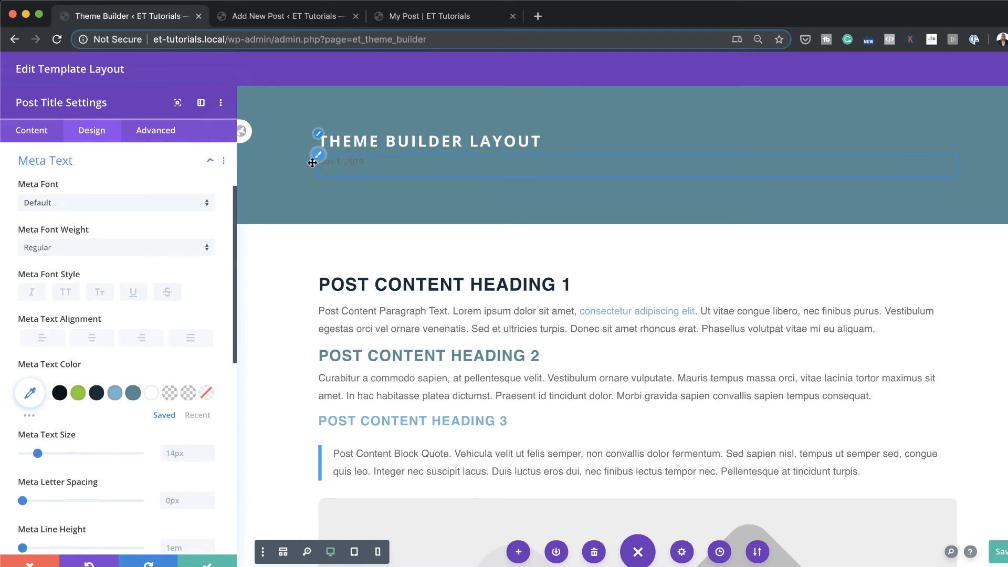
{"action": "left_click", "coordinate": [152, 393]}
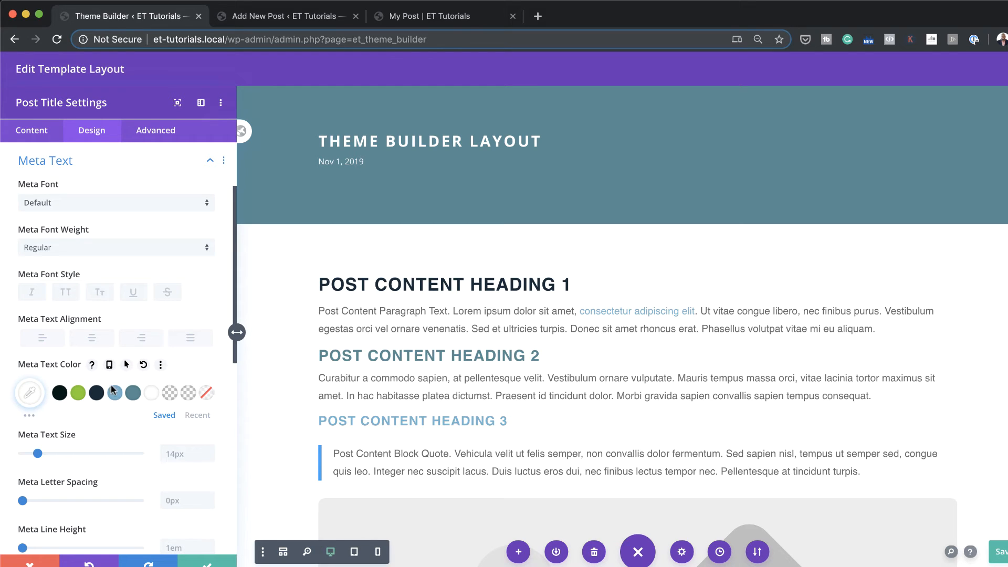
{"action": "left_click", "coordinate": [33, 294]}
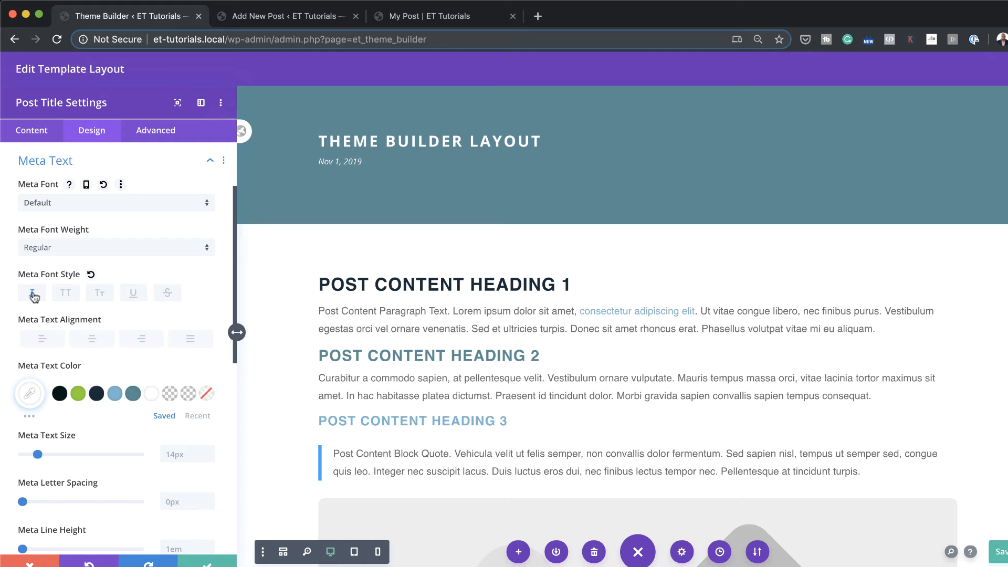
{"action": "left_click", "coordinate": [53, 249]}
{"action": "left_click", "coordinate": [52, 319]}
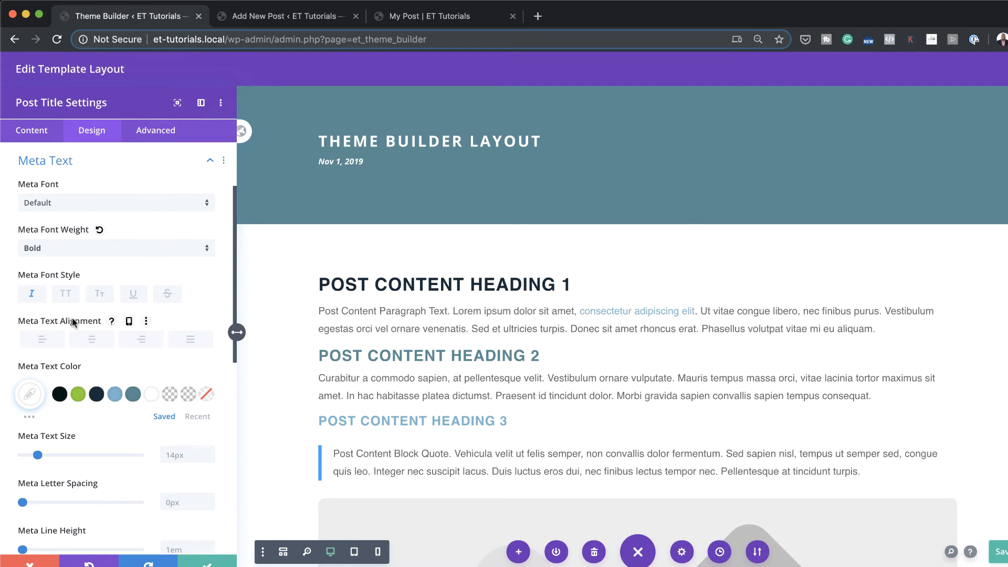
{"action": "left_click", "coordinate": [207, 564]}
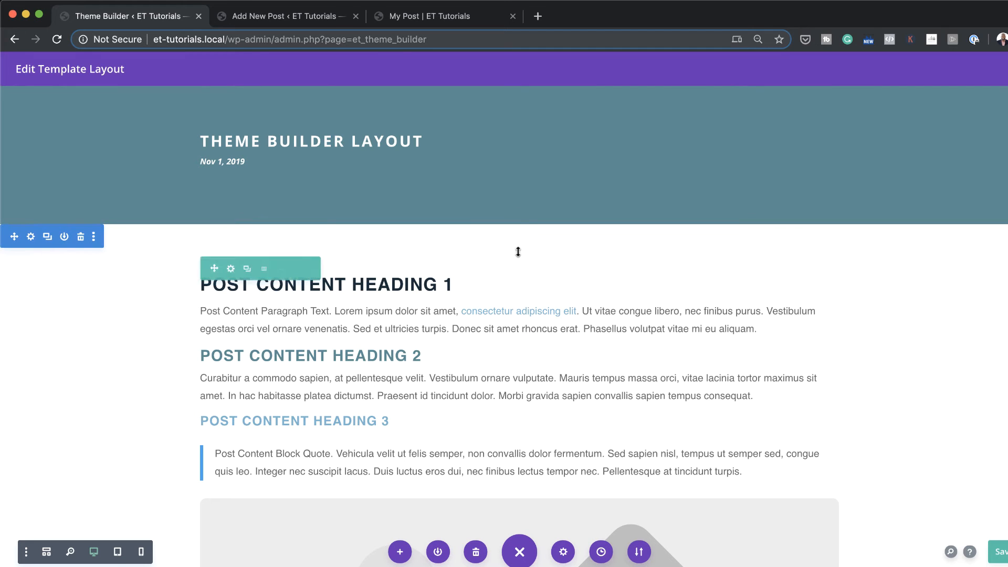
- Insert a regular section with a single-column row and an Image module in the template layout
{"action": "left_click", "coordinate": [520, 226]}
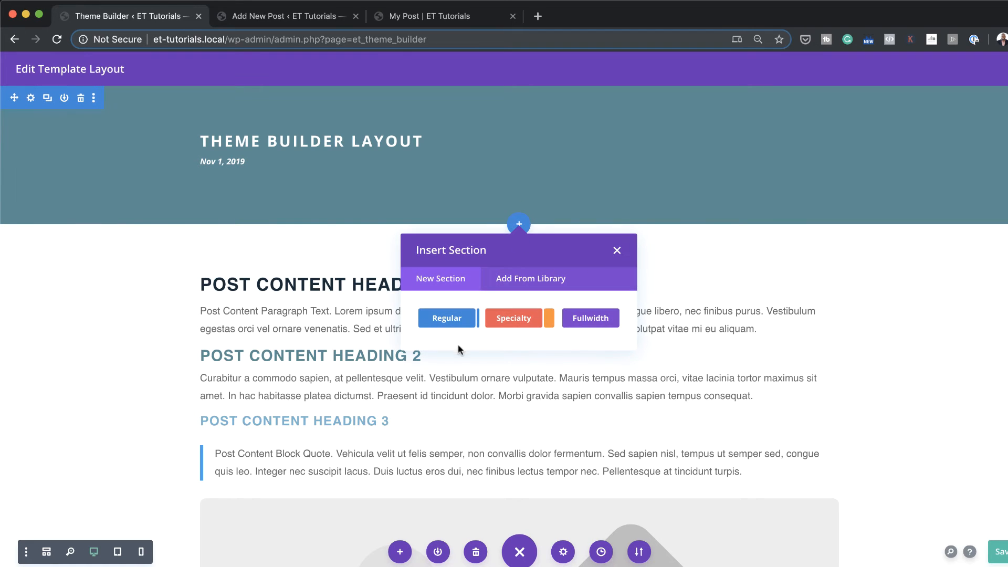
{"action": "left_click", "coordinate": [462, 319]}
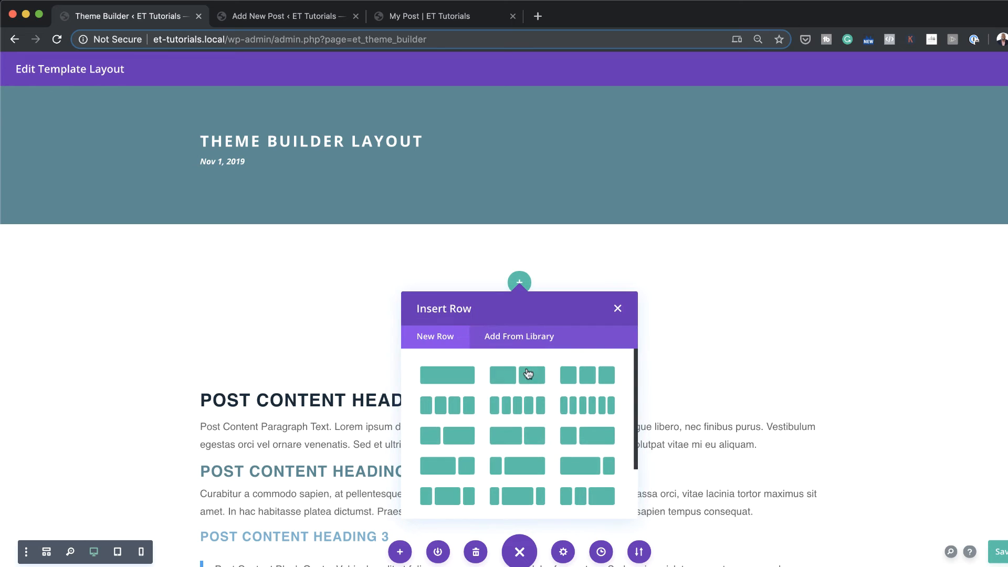
{"action": "left_click", "coordinate": [462, 377]}
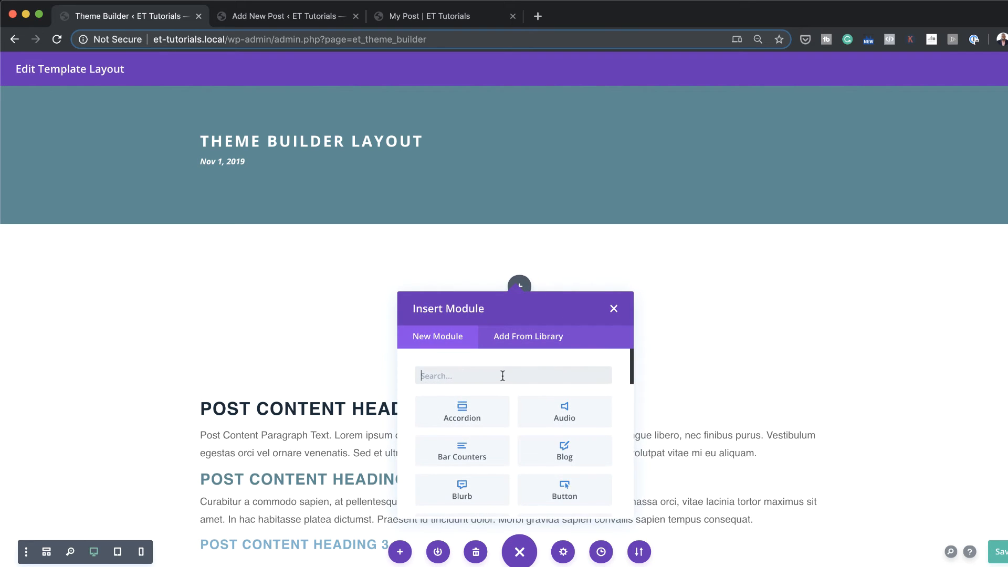
{"action": "type", "text": "image"}
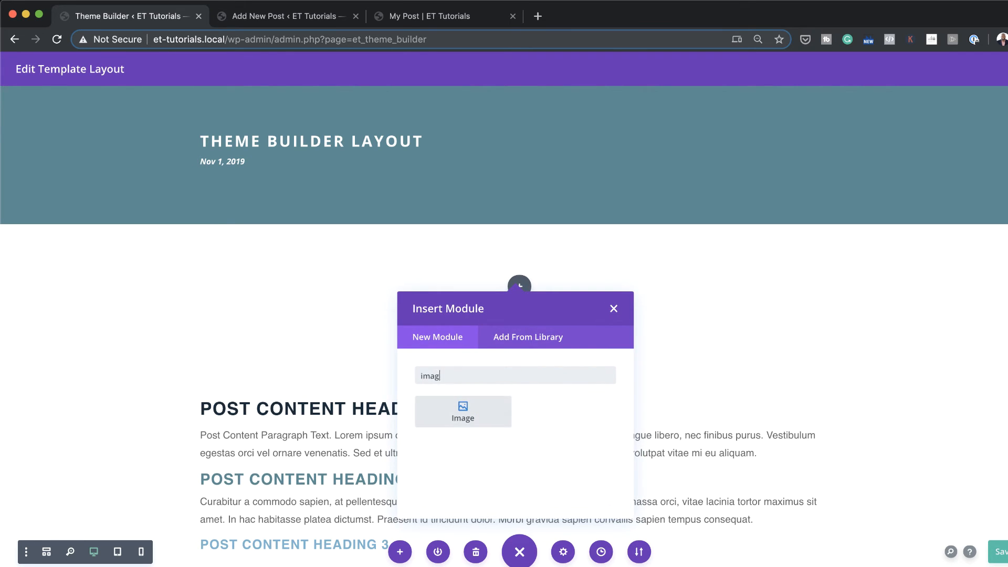
{"action": "scroll", "coordinate": [593, 218], "scroll_direction": "down", "scroll_amount": 5}
{"action": "left_click", "coordinate": [484, 226]}
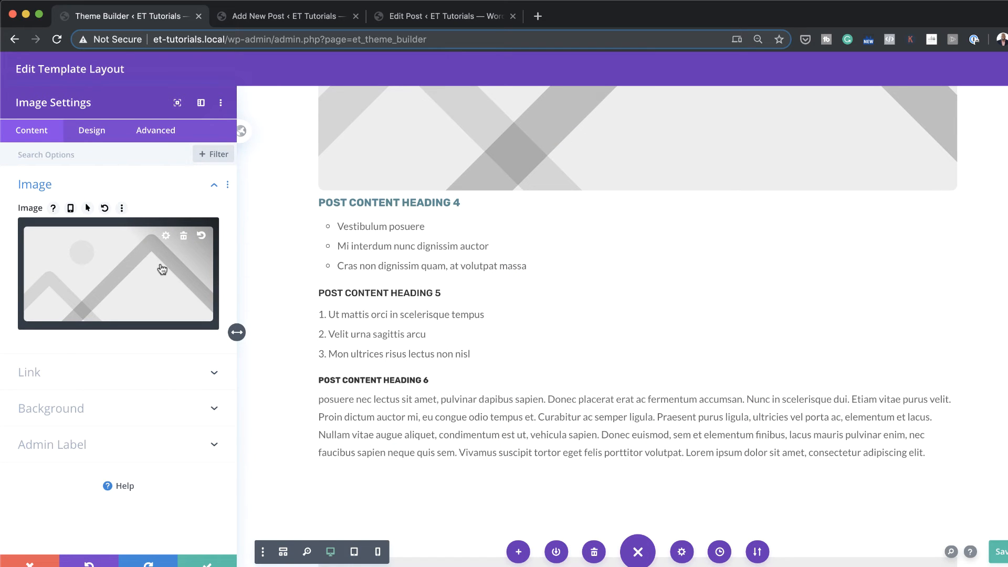
- Replace the Image module's placeholder with the dynamic Featured Image and save the module settings
{"action": "left_click", "coordinate": [184, 239]}
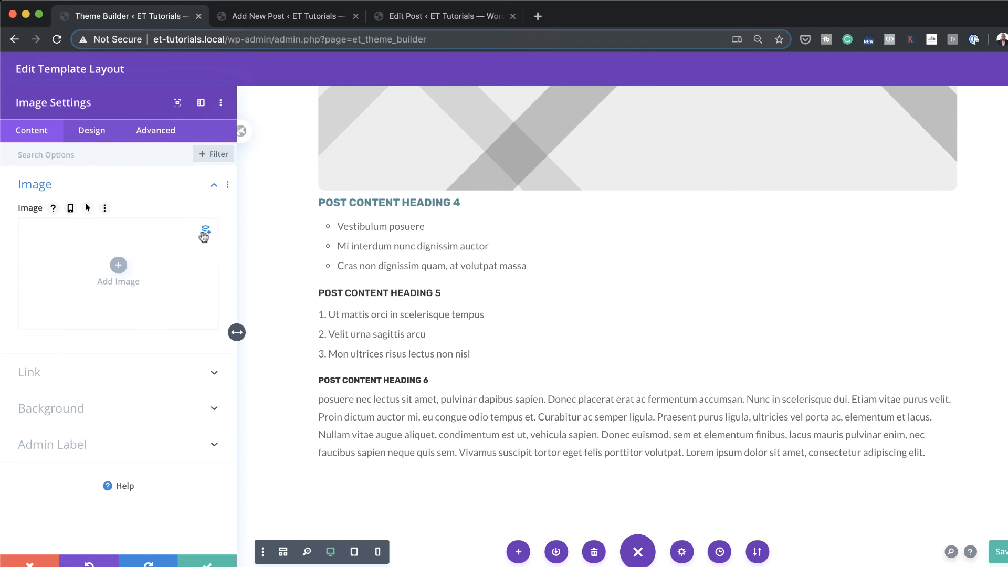
{"action": "left_click", "coordinate": [206, 233]}
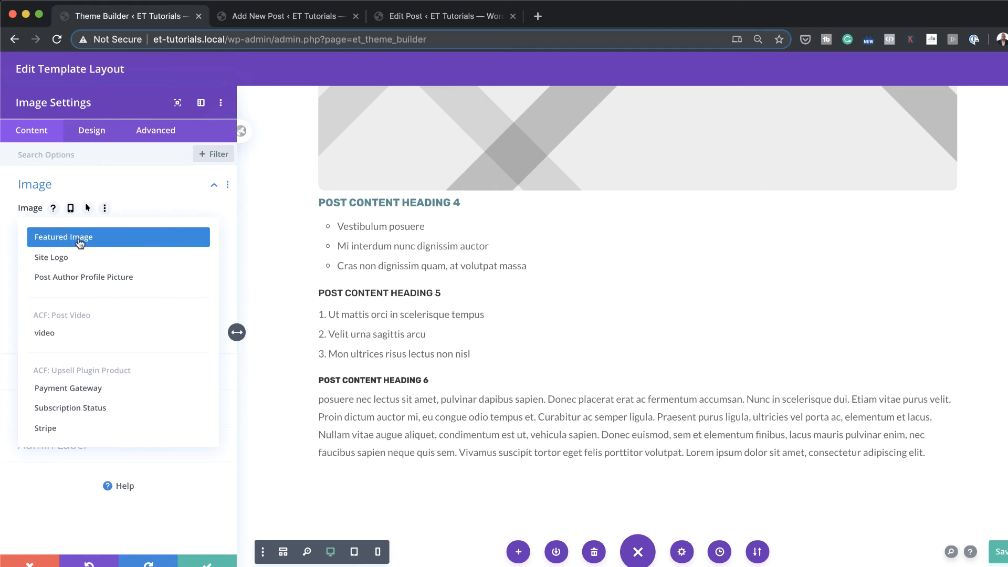
{"action": "left_click", "coordinate": [119, 241]}
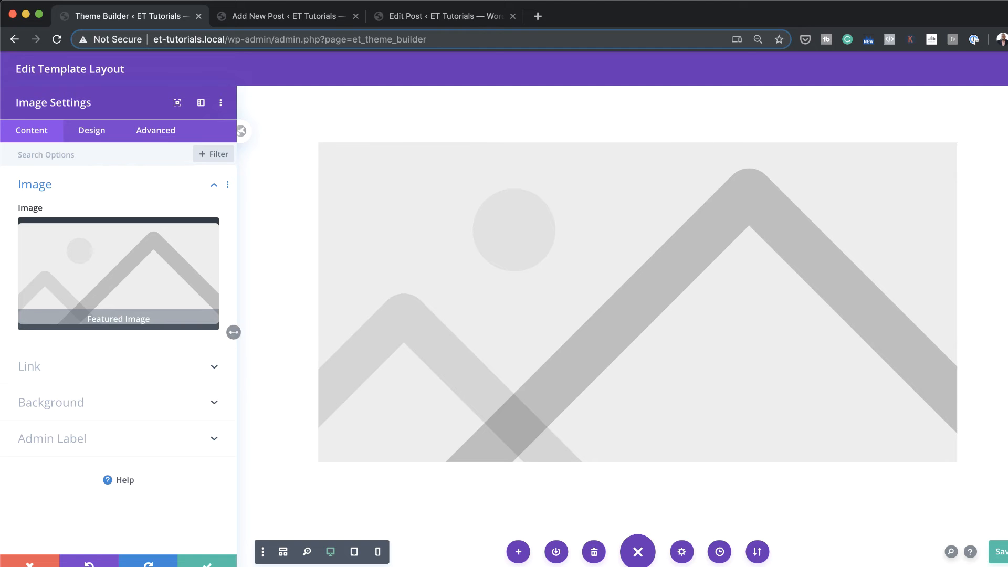
{"action": "left_click", "coordinate": [207, 563]}
- Move the featured image section between the post title section and the Post Content section, and save the layout
{"action": "scroll", "coordinate": [161, 333], "scroll_direction": "up", "scroll_amount": 5}
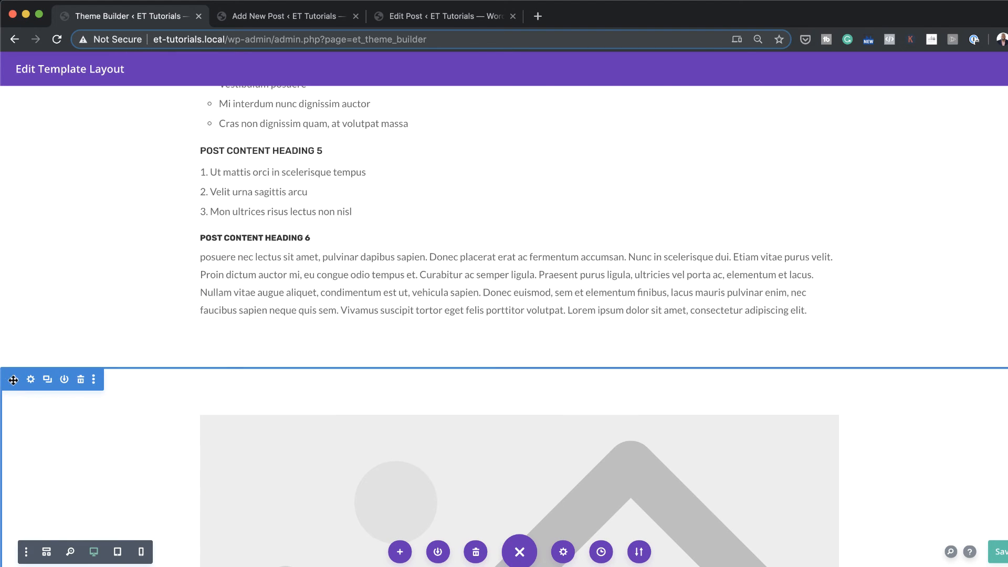
{"action": "scroll", "coordinate": [25, 277], "scroll_direction": "up", "scroll_amount": 15}
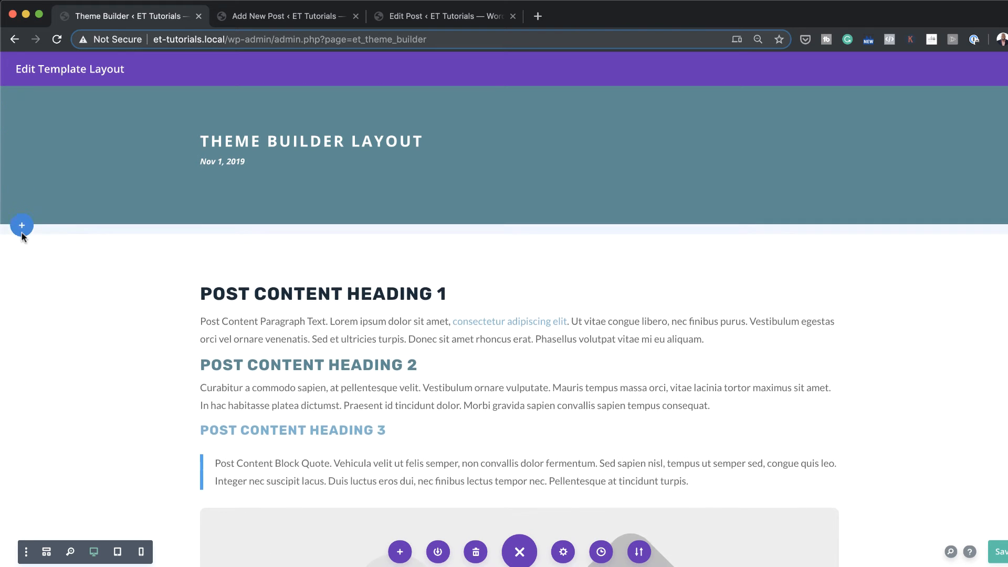
{"action": "left_click", "coordinate": [21, 229]}
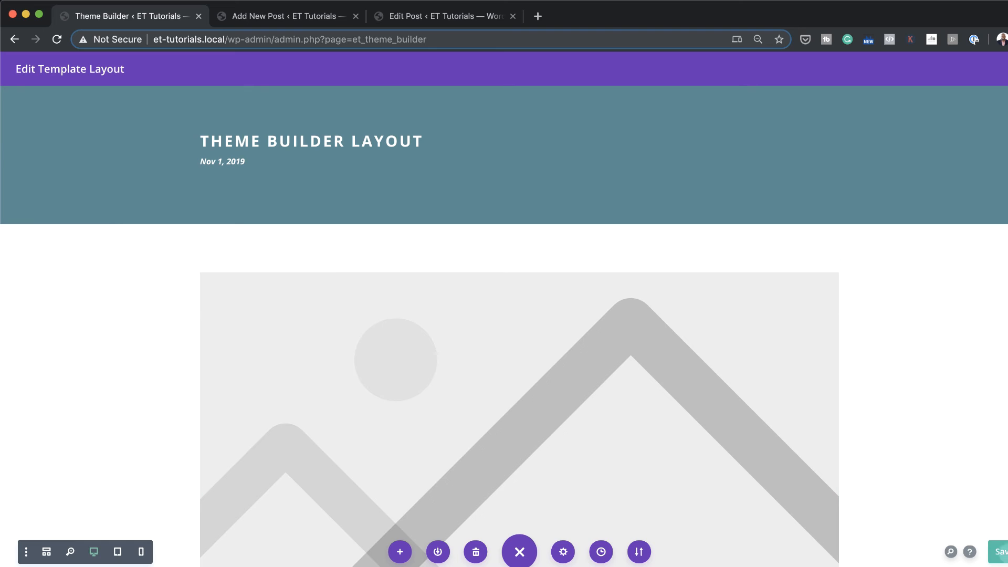
{"action": "left_click", "coordinate": [1002, 552]}
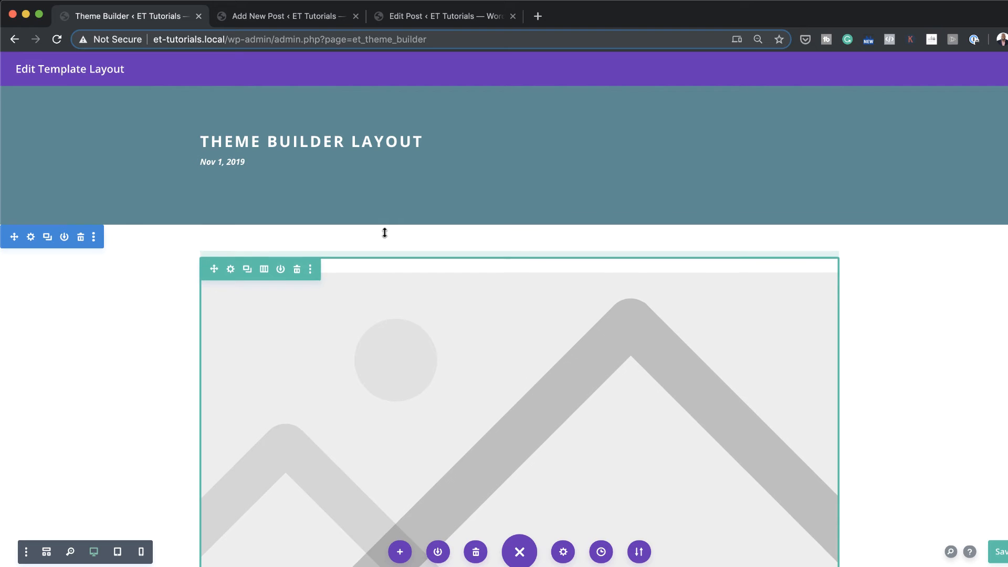
- Reduce the image section's top and bottom spacing so the image overlaps the title header, and save the template changes
{"action": "left_click_drag", "start_coordinate": [384, 233], "coordinate": [383, 184]}
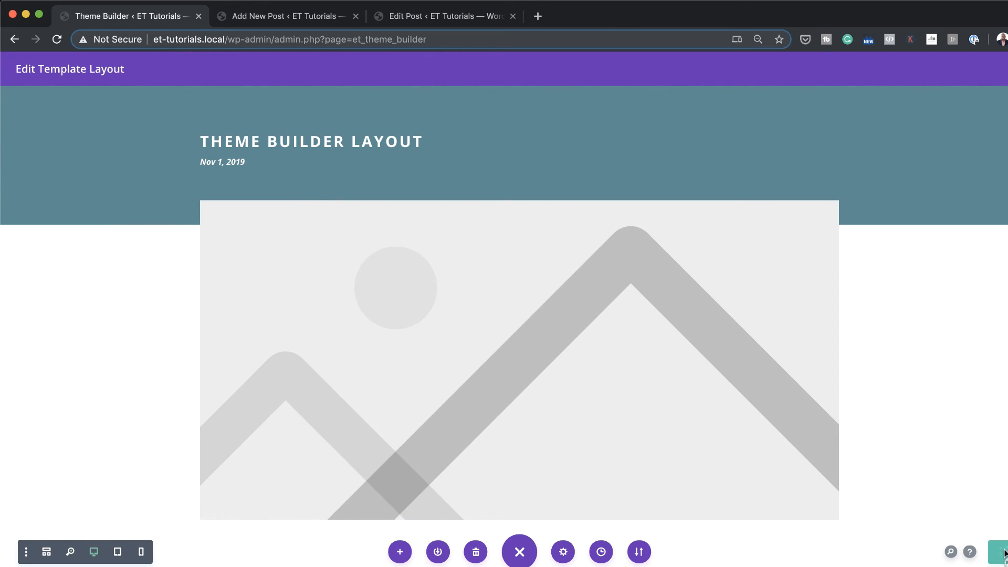
{"action": "scroll", "coordinate": [866, 493], "scroll_direction": "down", "scroll_amount": 3}
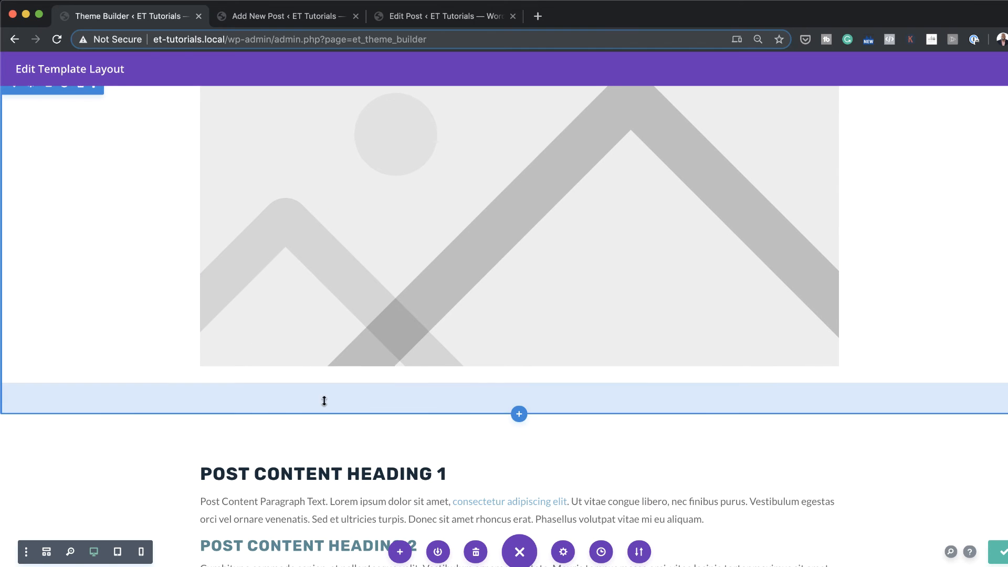
{"action": "left_click_drag", "start_coordinate": [324, 401], "coordinate": [325, 382]}
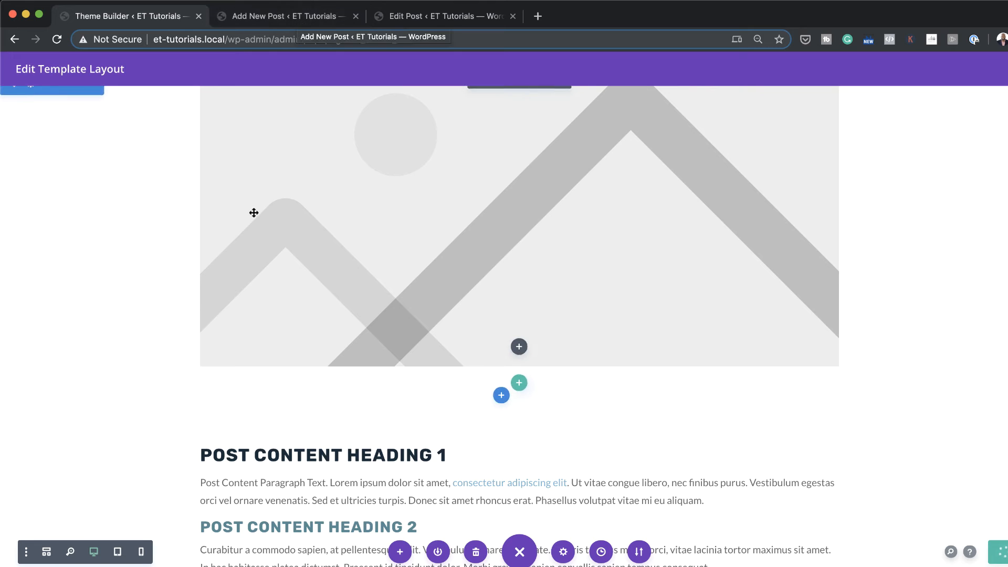
{"action": "scroll", "coordinate": [733, 168], "scroll_direction": "up", "scroll_amount": 3}
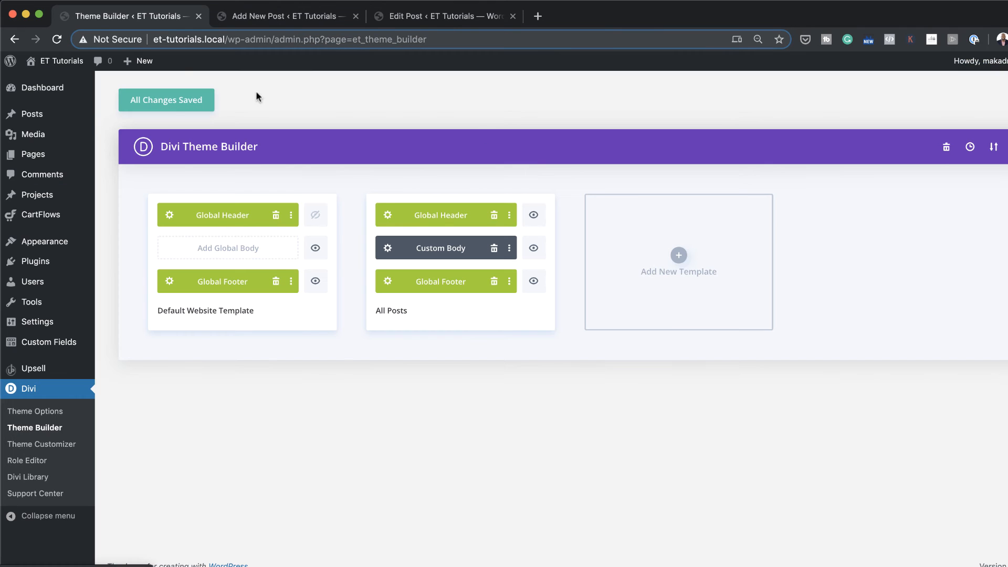
{"action": "left_click", "coordinate": [176, 106]}
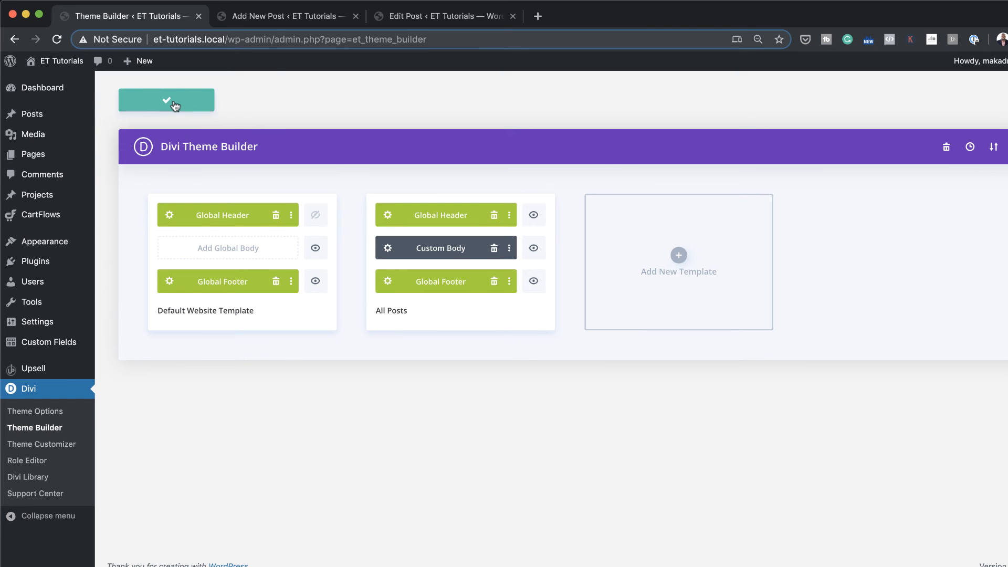
- Switch to the My Post editor and remove the teapot image block from the post content
{"action": "left_click", "coordinate": [276, 20]}
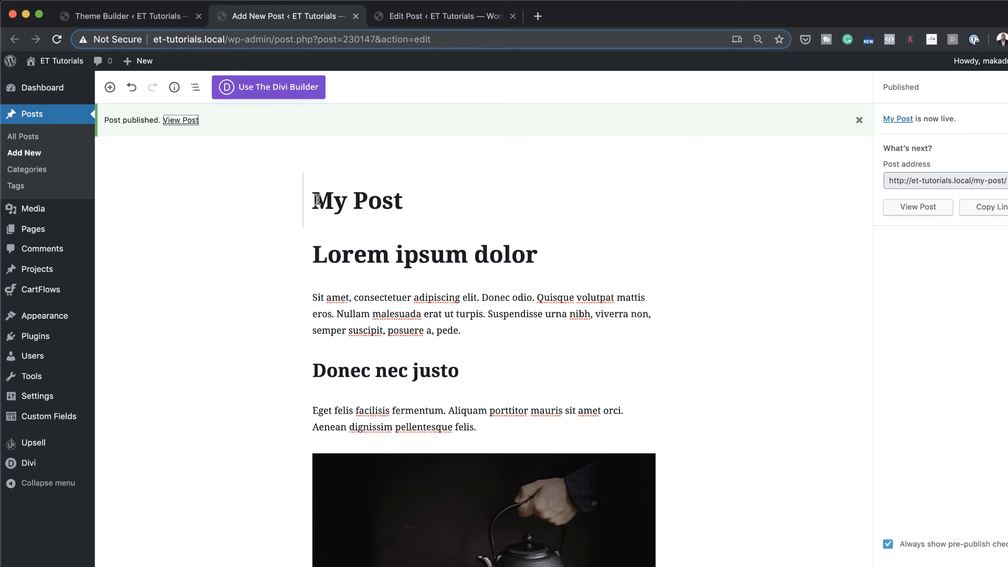
{"action": "left_click_drag", "start_coordinate": [318, 200], "coordinate": [416, 202]}
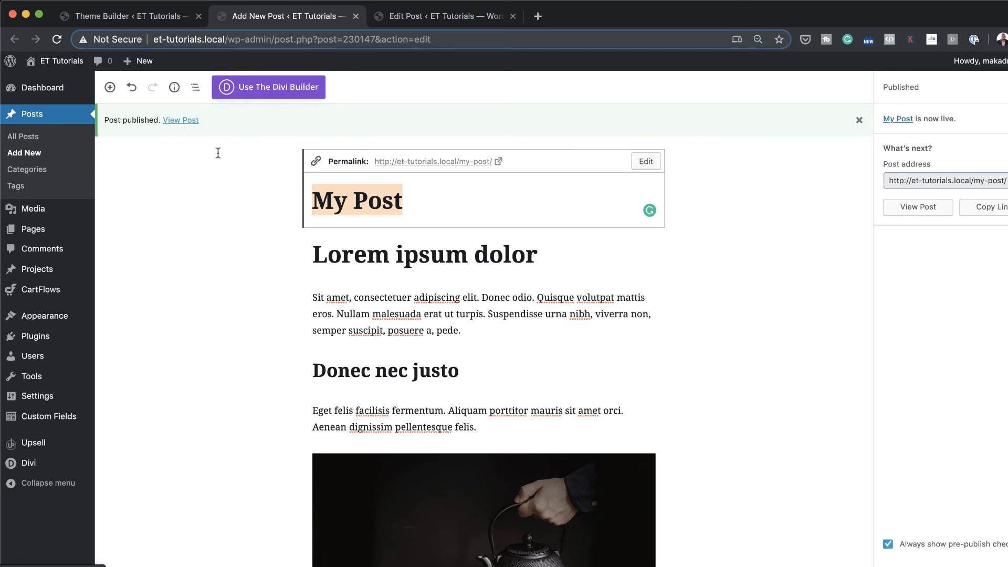
{"action": "scroll", "coordinate": [337, 308], "scroll_direction": "down", "scroll_amount": 5}
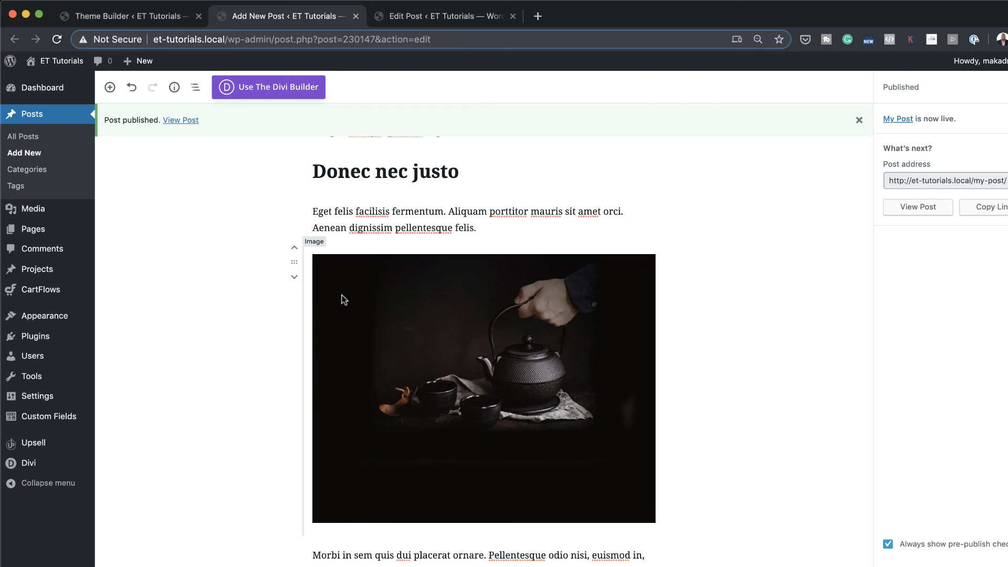
{"action": "left_click", "coordinate": [343, 299]}
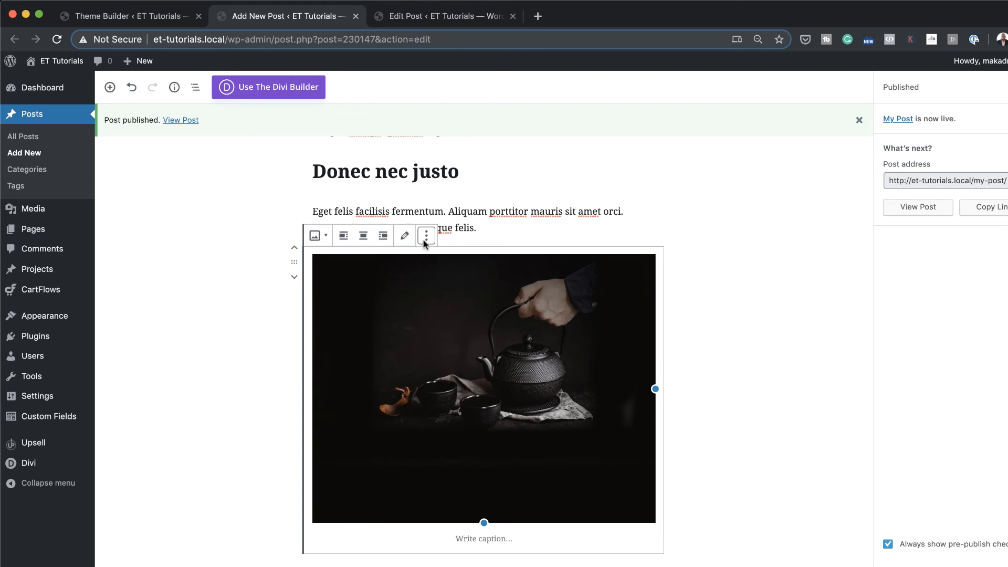
{"action": "scroll", "coordinate": [474, 417], "scroll_direction": "down", "scroll_amount": 1}
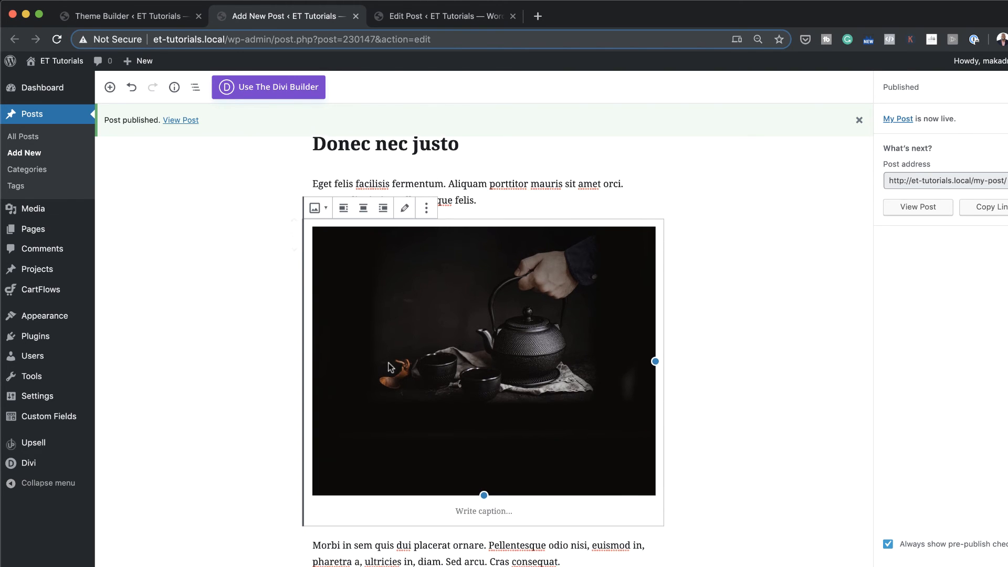
{"action": "left_click", "coordinate": [426, 208]}
{"action": "left_click", "coordinate": [450, 377]}
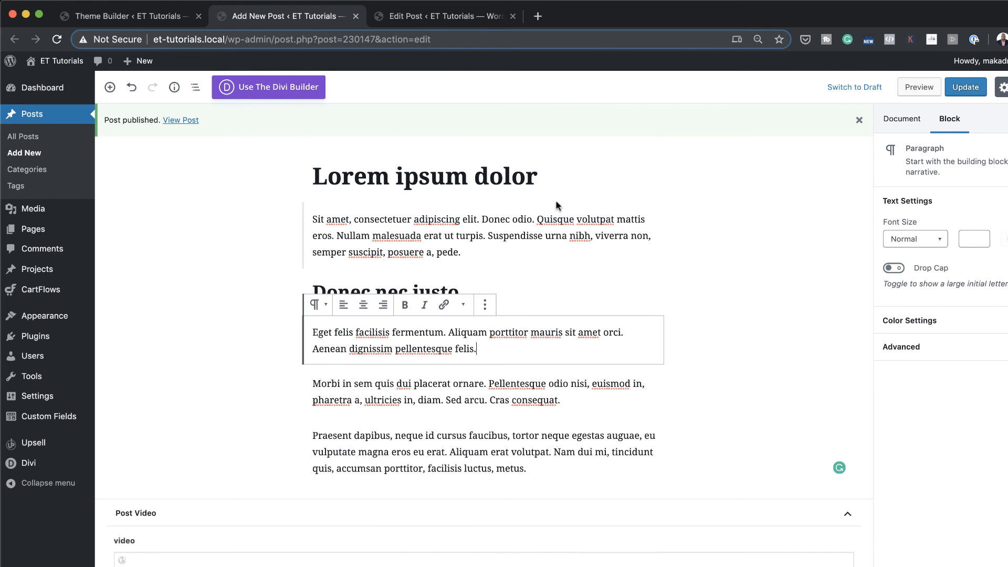
- Add an Image block with food-05.jpg from the media library beneath the Lorem ipsum dolor heading and update the post
{"action": "left_click", "coordinate": [543, 179]}
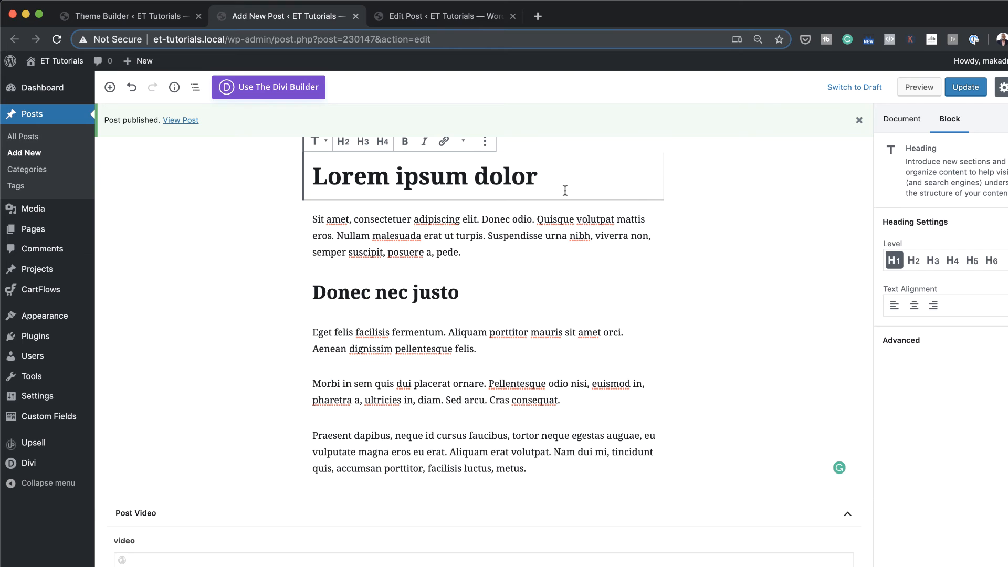
{"action": "key", "text": "Return"}
{"action": "type", "text": "/"}
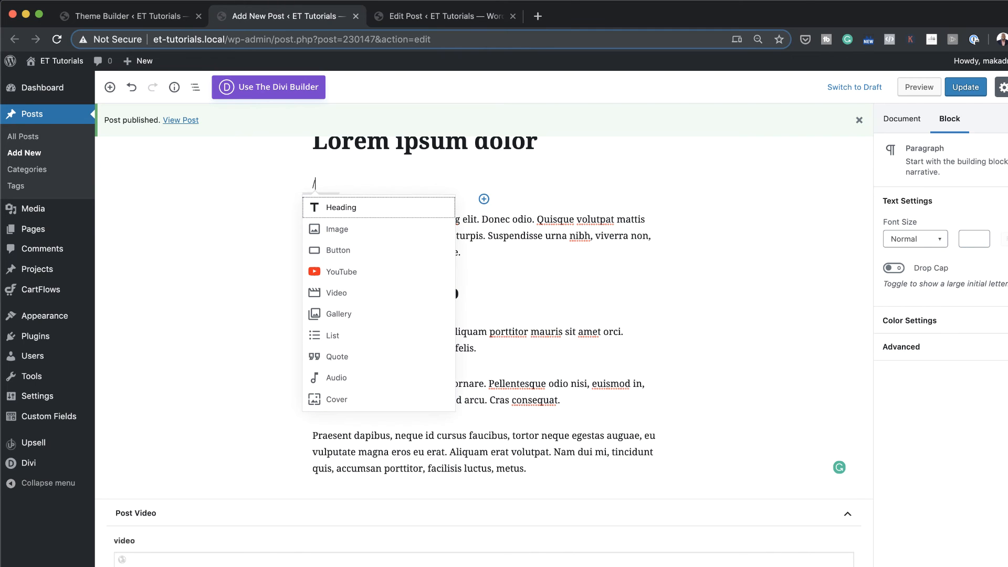
{"action": "left_click", "coordinate": [376, 232]}
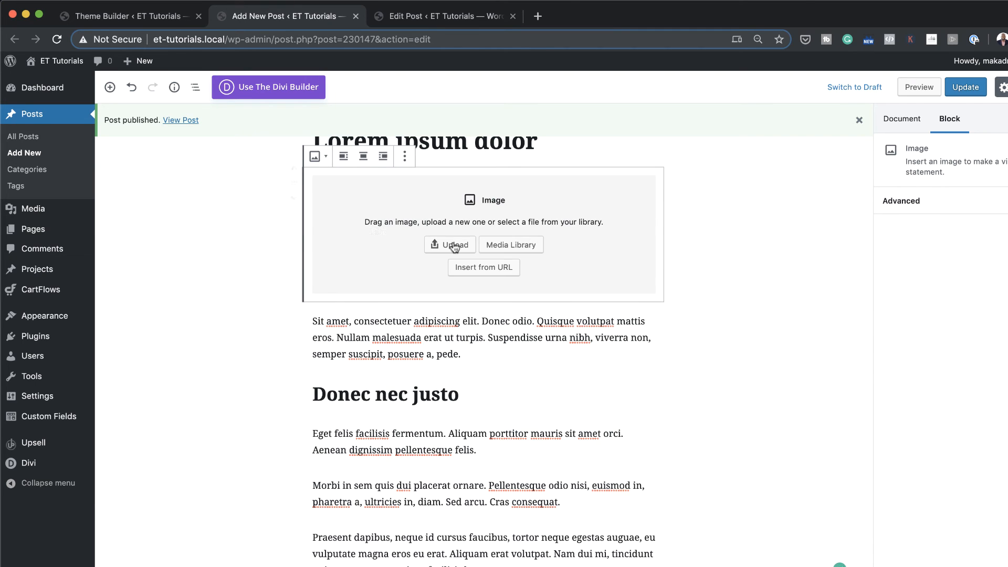
{"action": "left_click", "coordinate": [522, 245]}
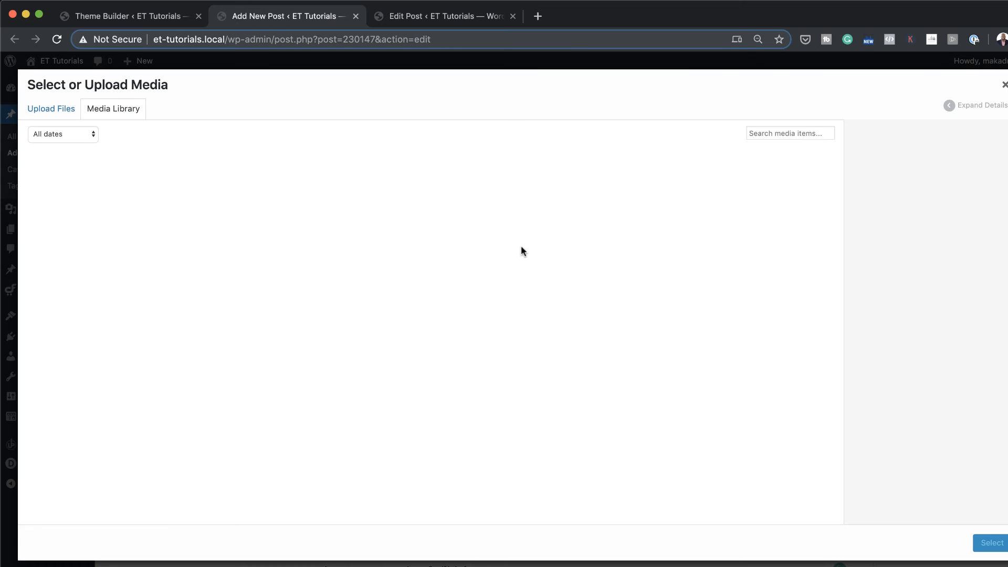
{"action": "scroll", "coordinate": [475, 414], "scroll_direction": "down", "scroll_amount": 5}
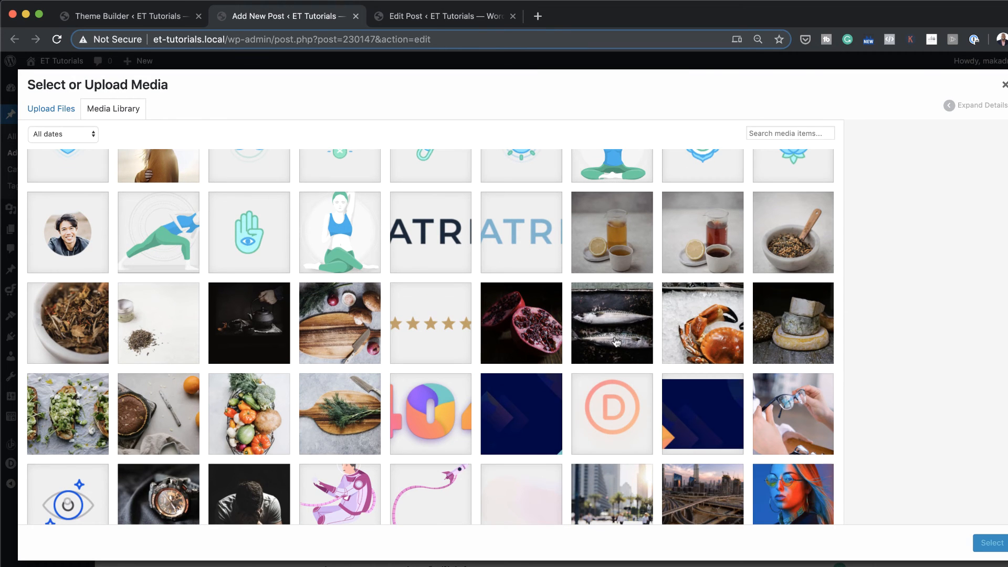
{"action": "left_click", "coordinate": [616, 342]}
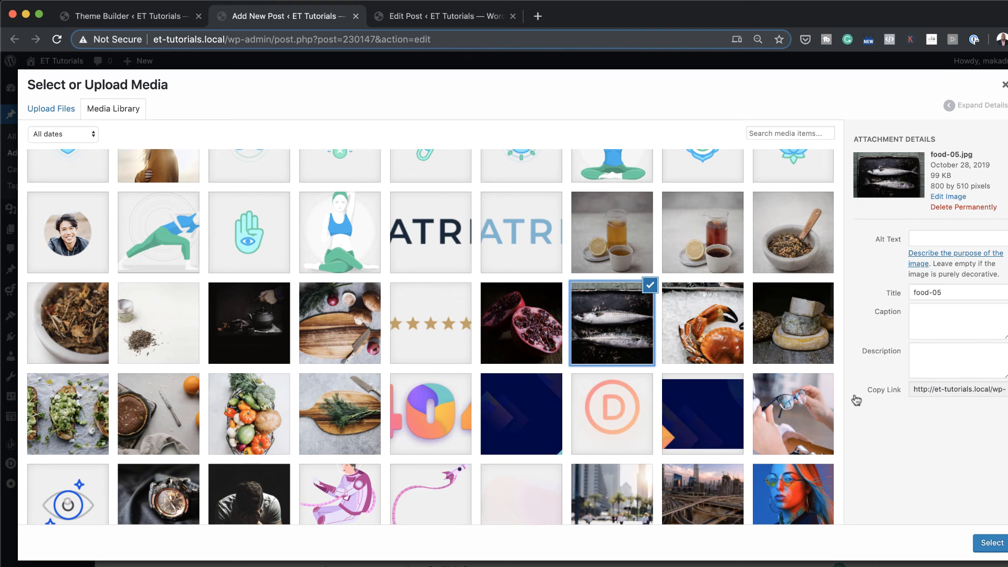
{"action": "left_click", "coordinate": [992, 544]}
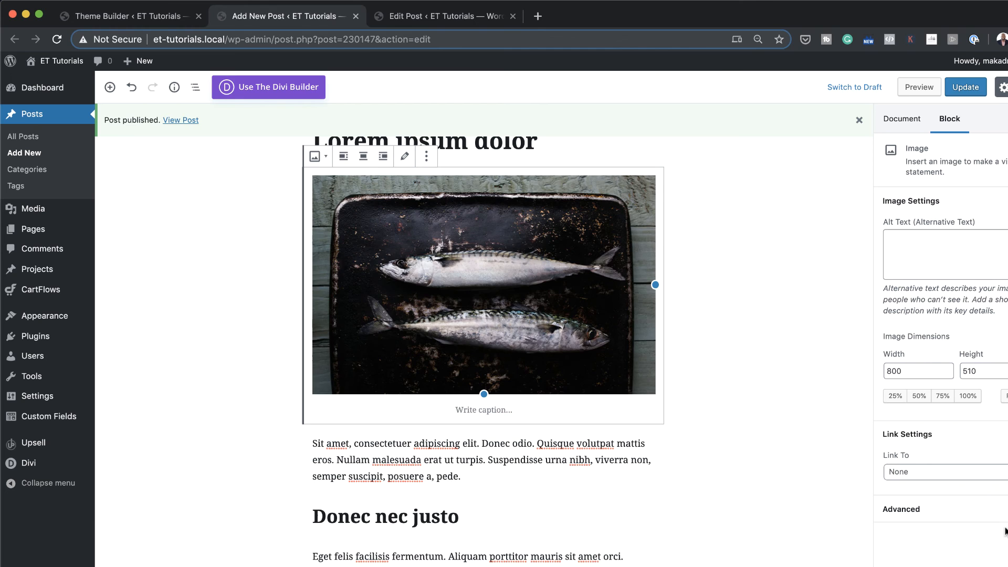
{"action": "left_click", "coordinate": [965, 85]}
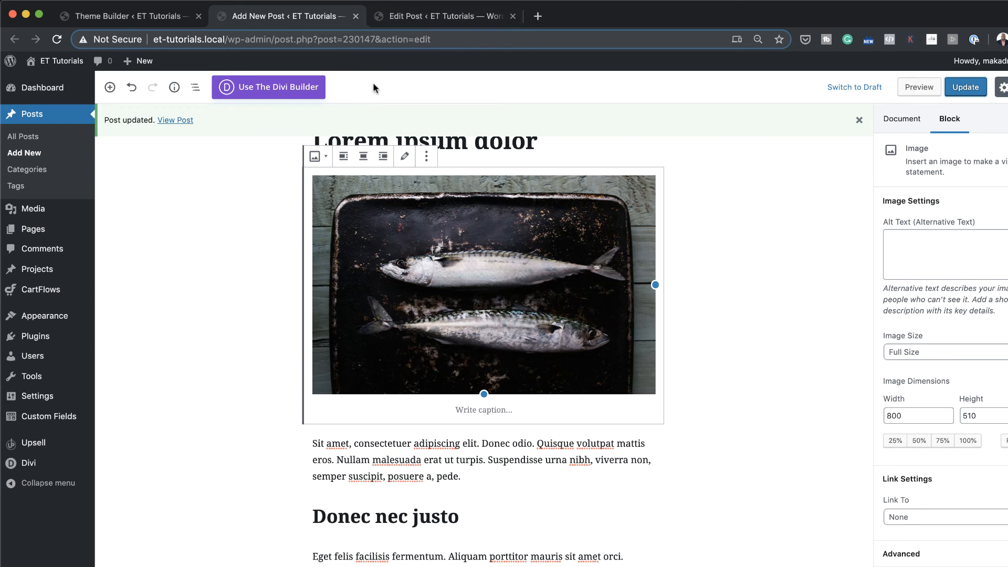
- Preview the post and examine its title, featured image, headings and content image in the template layout
{"action": "left_click", "coordinate": [920, 87]}
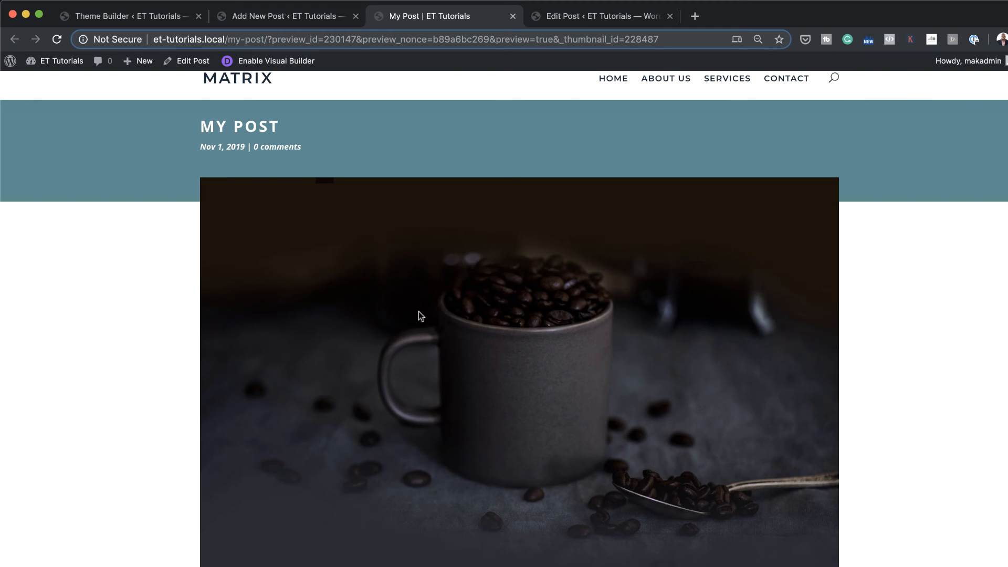
{"action": "left_click_drag", "start_coordinate": [200, 126], "coordinate": [295, 121]}
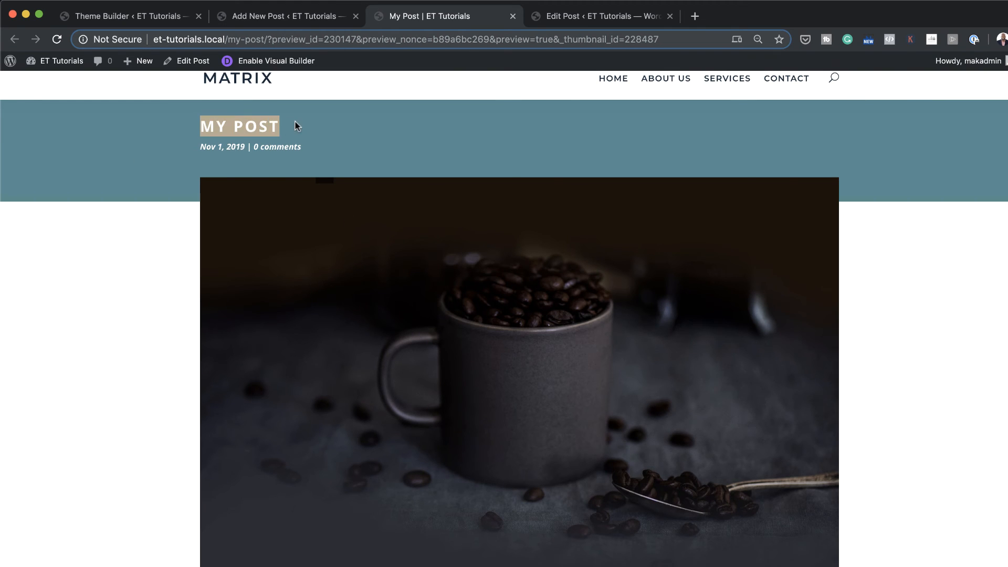
{"action": "scroll", "coordinate": [470, 321], "scroll_direction": "down", "scroll_amount": 6}
{"action": "scroll", "coordinate": [471, 325], "scroll_direction": "down", "scroll_amount": 3}
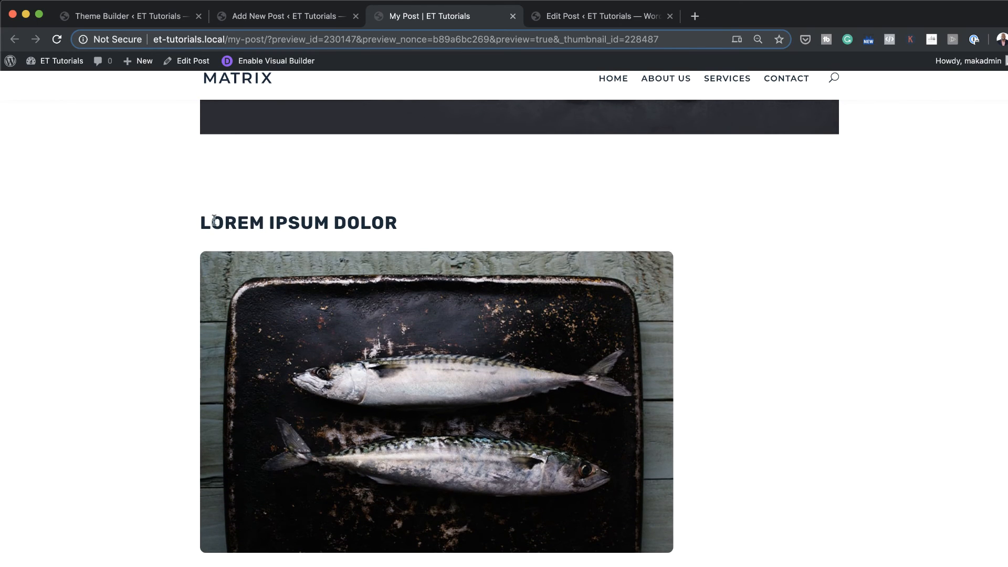
{"action": "left_click_drag", "start_coordinate": [199, 225], "coordinate": [376, 219]}
{"action": "scroll", "coordinate": [468, 345], "scroll_direction": "down", "scroll_amount": 5}
{"action": "scroll", "coordinate": [468, 347], "scroll_direction": "down", "scroll_amount": 4}
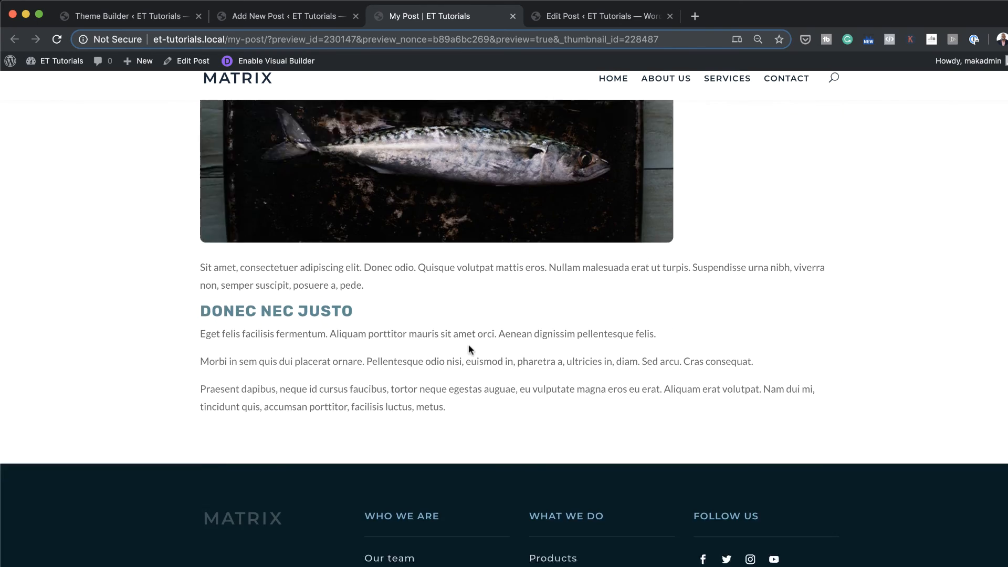
{"action": "scroll", "coordinate": [530, 236], "scroll_direction": "up", "scroll_amount": 10}
{"action": "scroll", "coordinate": [529, 327], "scroll_direction": "up", "scroll_amount": 5}
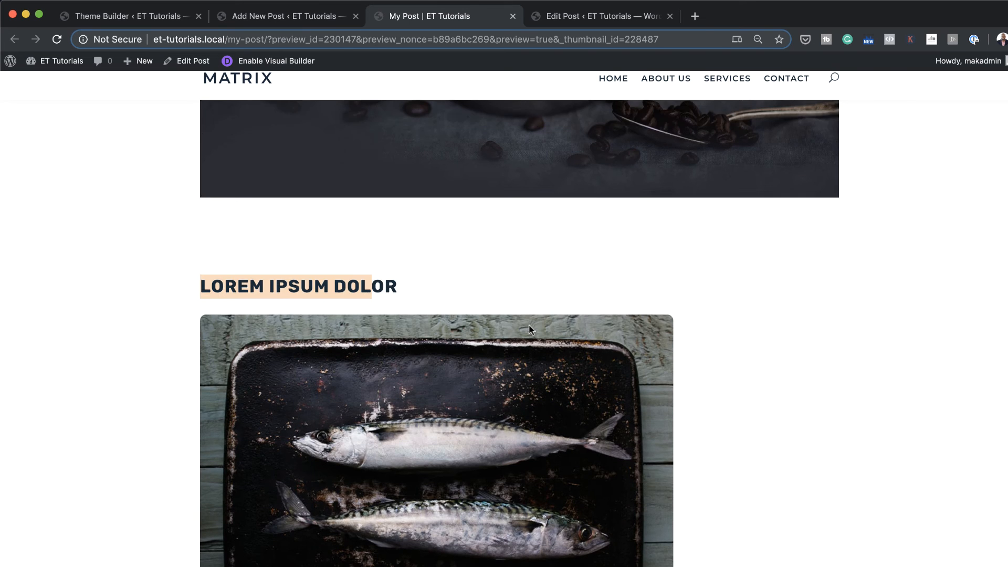
{"action": "left_click", "coordinate": [420, 485]}
{"action": "scroll", "coordinate": [313, 425], "scroll_direction": "up", "scroll_amount": 4}
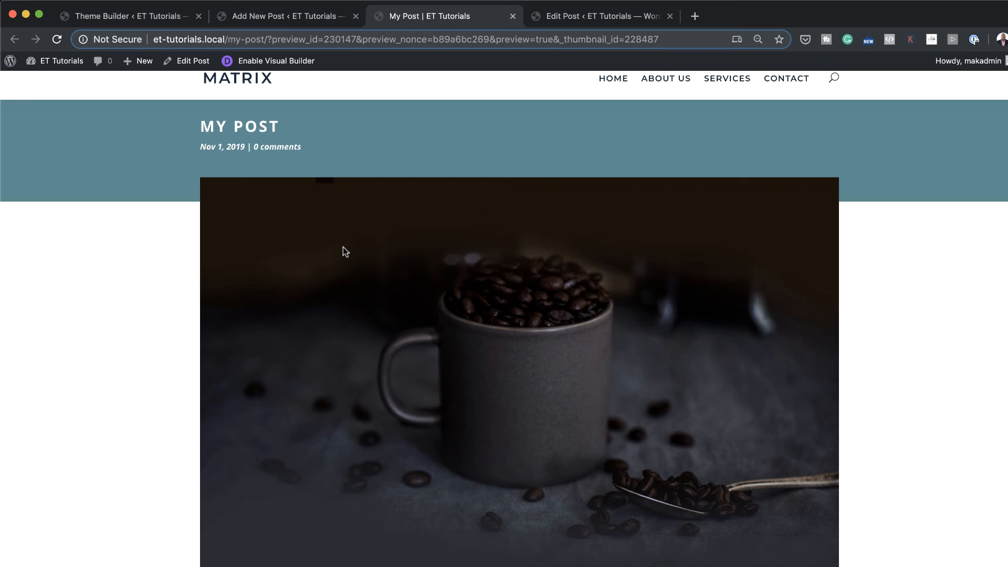
- Return to the post editor and review the document's featured image setting and the first heading block
{"action": "left_click", "coordinate": [296, 20]}
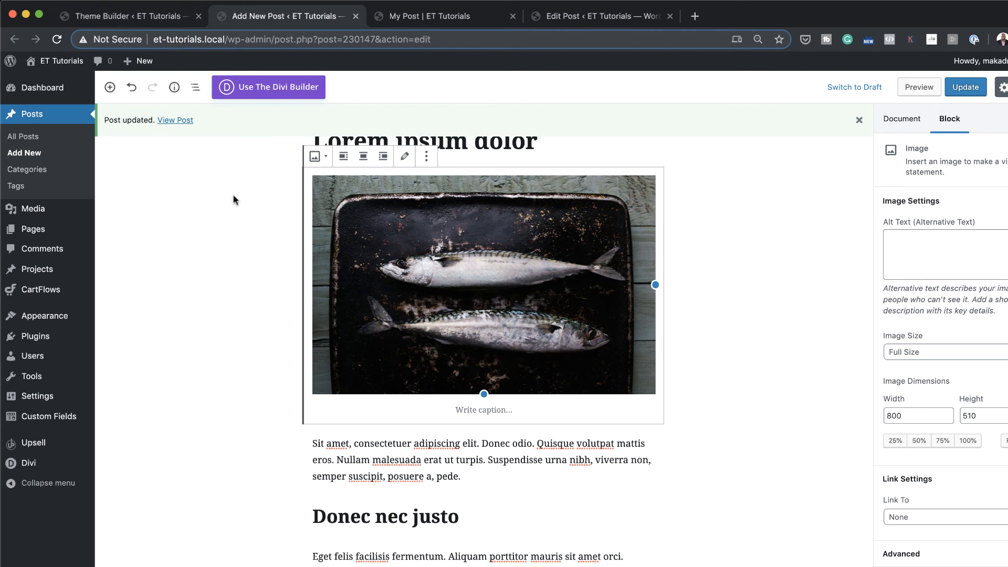
{"action": "left_click", "coordinate": [236, 210]}
{"action": "scroll", "coordinate": [263, 289], "scroll_direction": "up", "scroll_amount": 3}
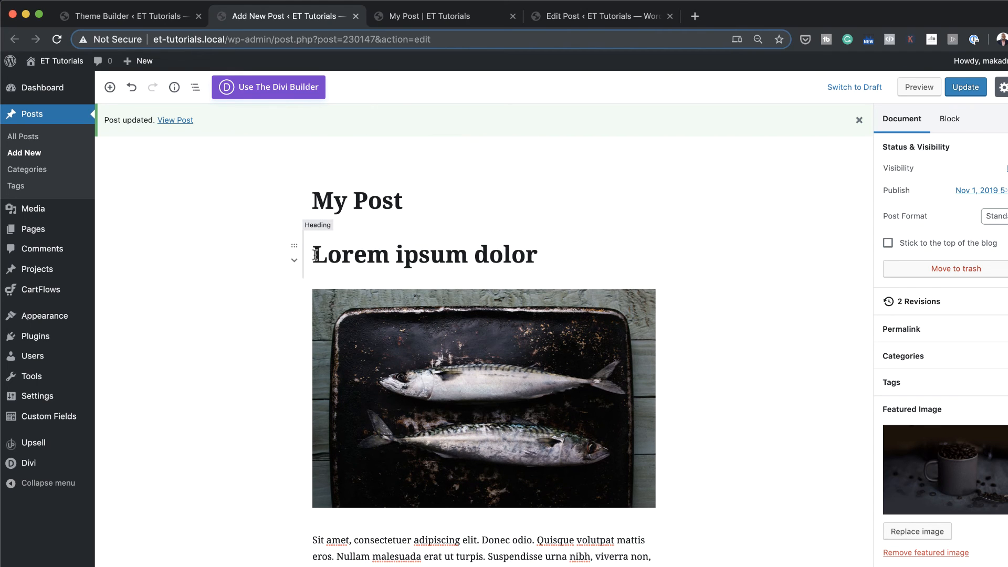
{"action": "left_click_drag", "start_coordinate": [314, 255], "coordinate": [543, 259]}
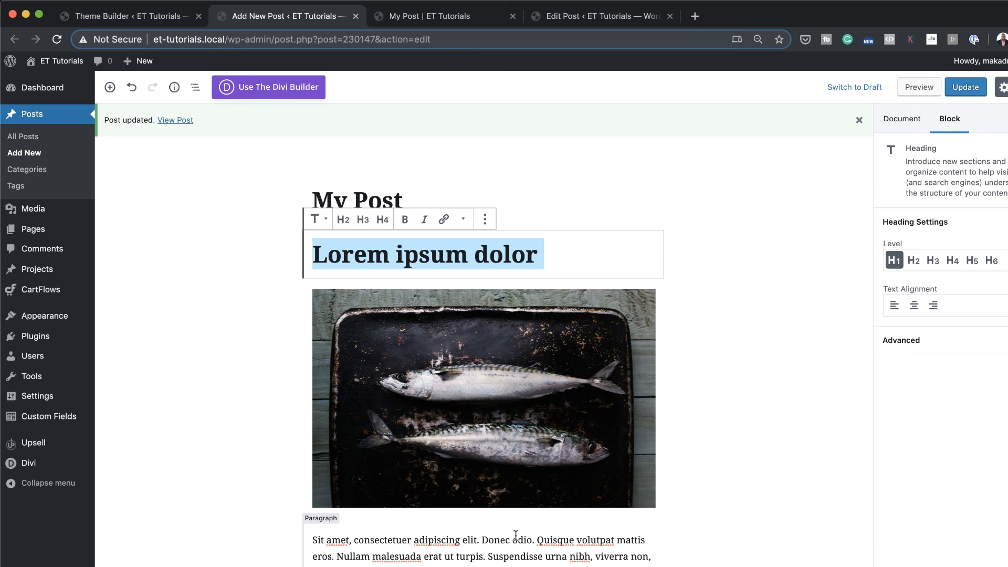
- Open the All Posts template's Custom Body layout in the Theme Builder and delete the featured image section
{"action": "left_click", "coordinate": [159, 18]}
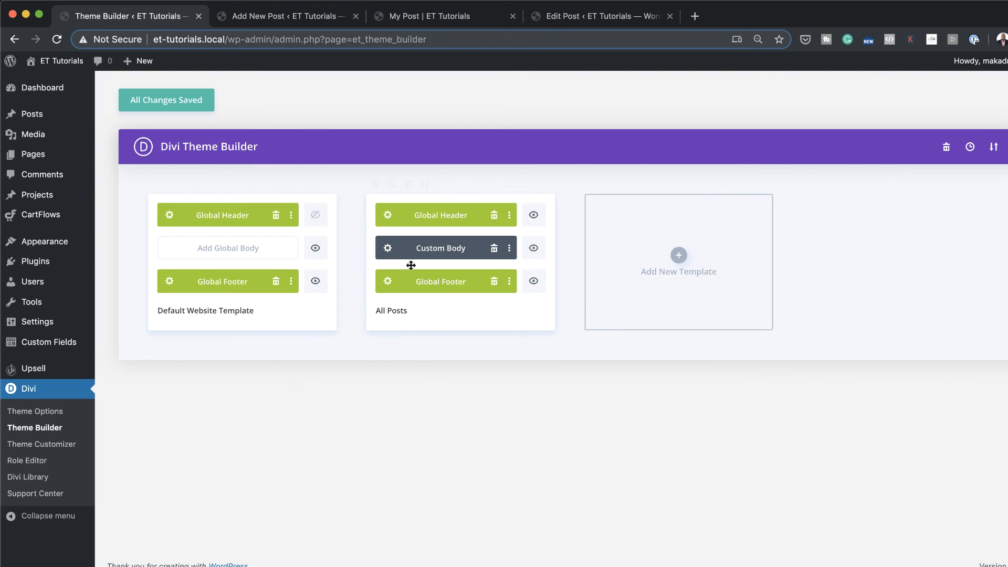
{"action": "left_click", "coordinate": [388, 248]}
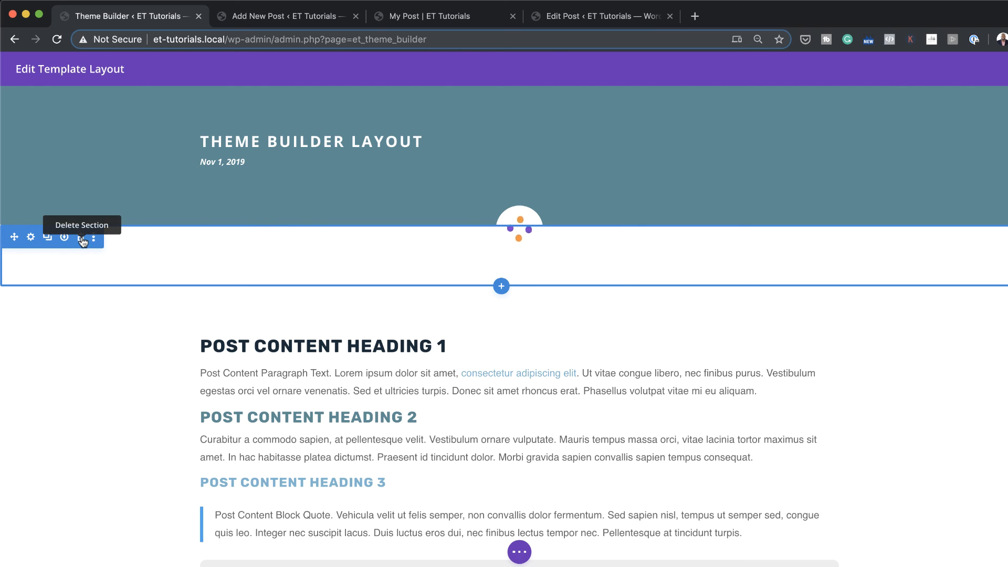
{"action": "left_click", "coordinate": [82, 238]}
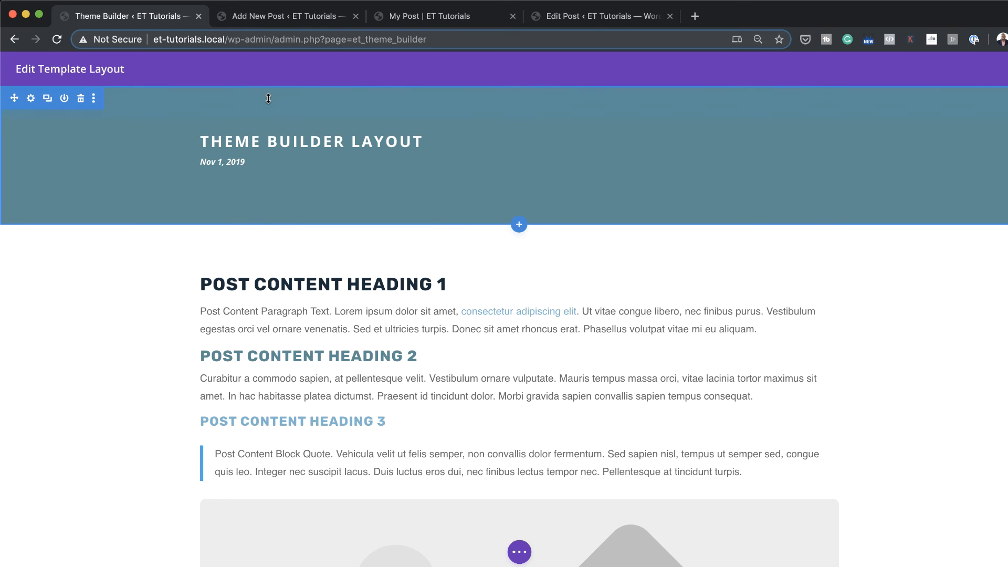
- Increase the top padding of the title header section in the template layout and refresh the My Post preview
{"action": "left_click_drag", "start_coordinate": [268, 100], "coordinate": [265, 162]}
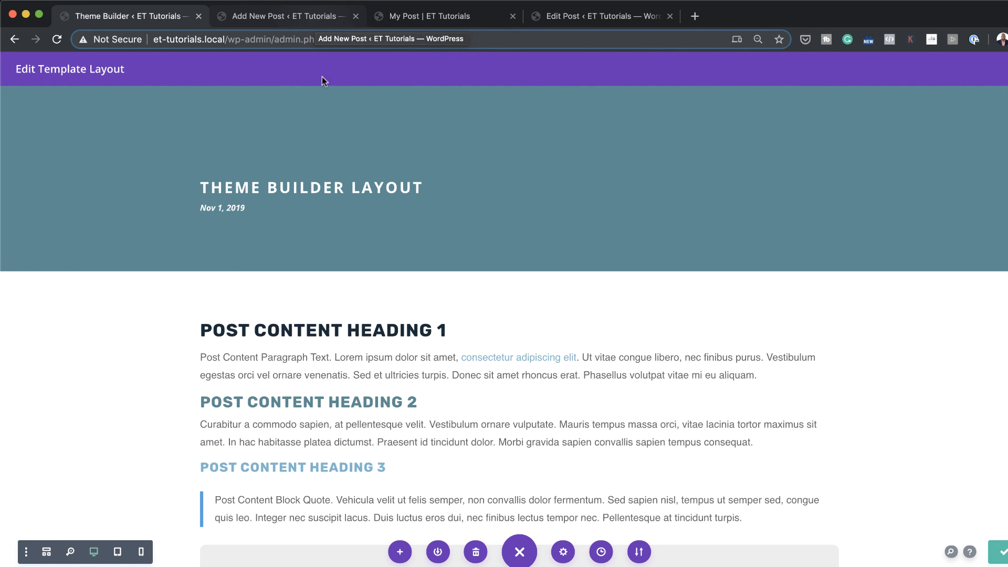
{"action": "left_click", "coordinate": [317, 17]}
{"action": "left_click", "coordinate": [442, 17]}
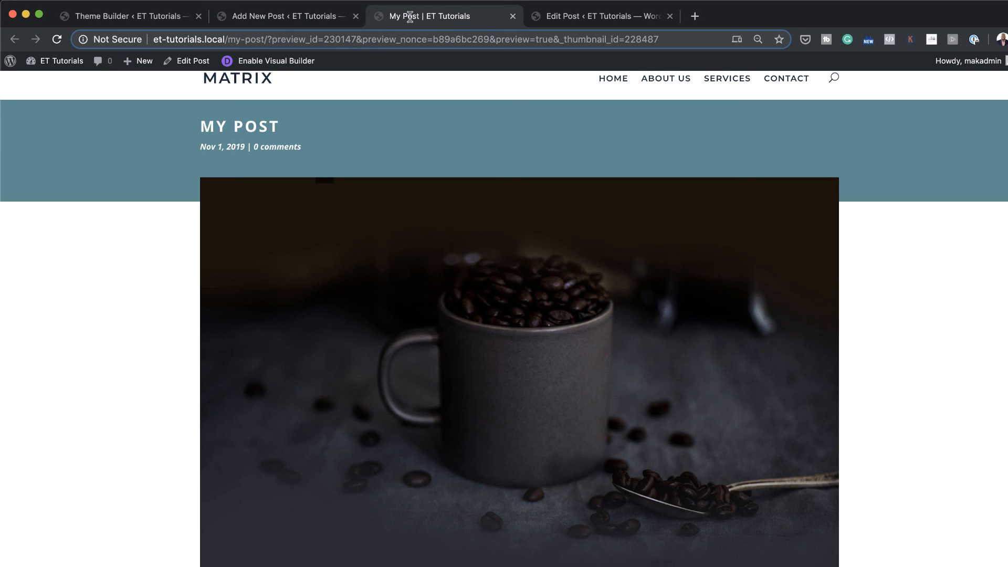
{"action": "left_click", "coordinate": [59, 43]}
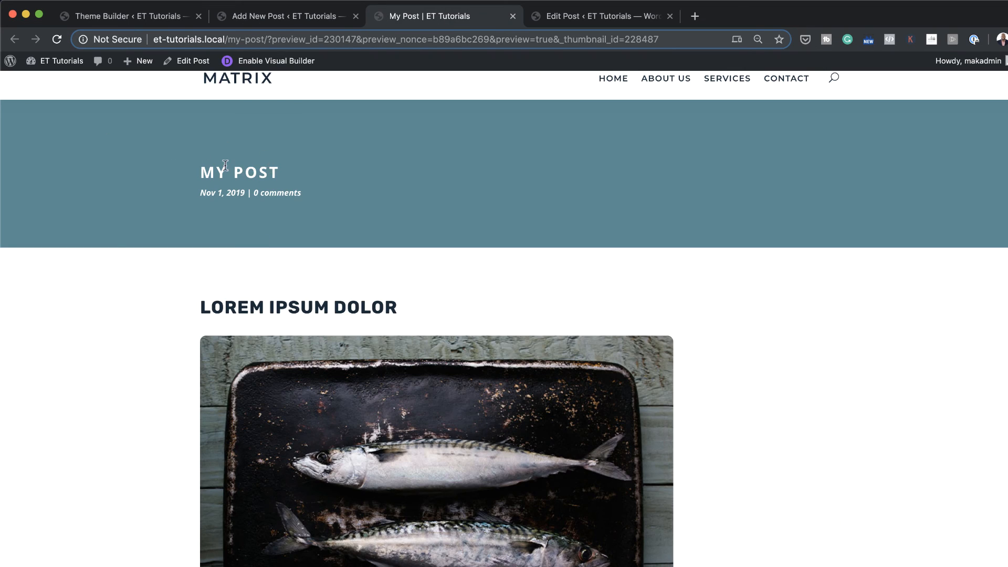
- Examine the refreshed post preview's header, headings and content image against the template layout and the post editor
{"action": "scroll", "coordinate": [236, 328], "scroll_direction": "down", "scroll_amount": 6}
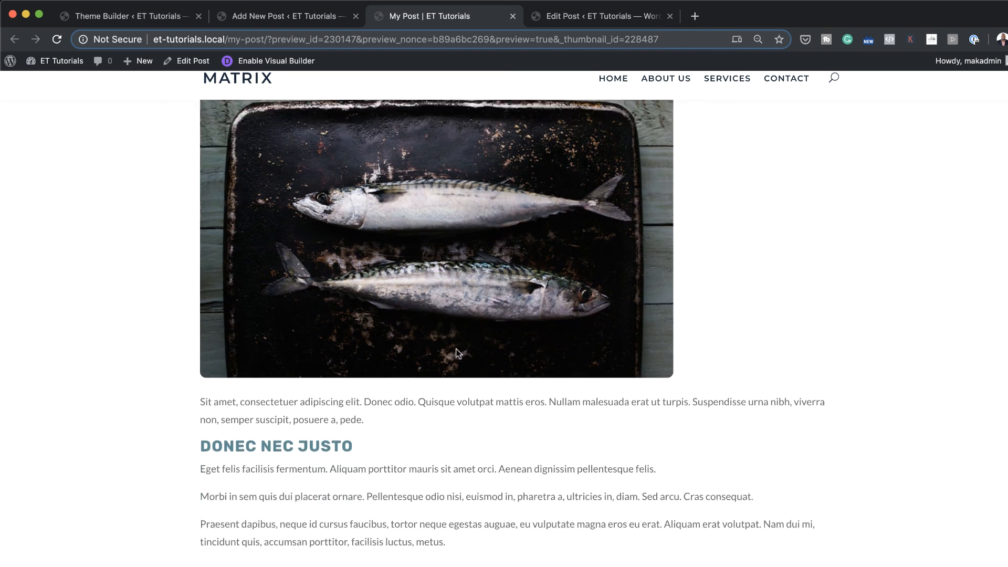
{"action": "scroll", "coordinate": [425, 331], "scroll_direction": "down", "scroll_amount": 5}
{"action": "scroll", "coordinate": [400, 313], "scroll_direction": "up", "scroll_amount": 10}
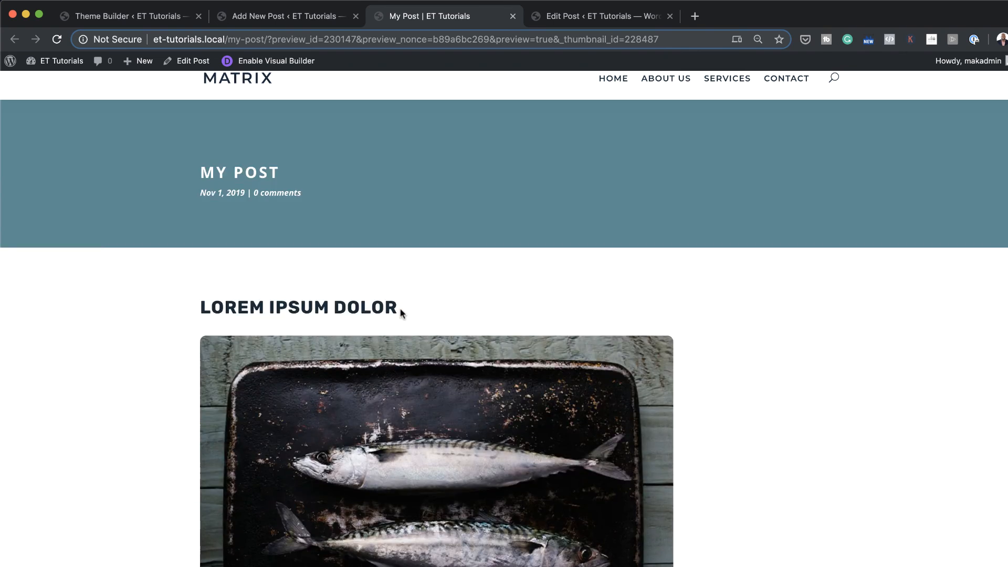
{"action": "key", "text": "super+1"}
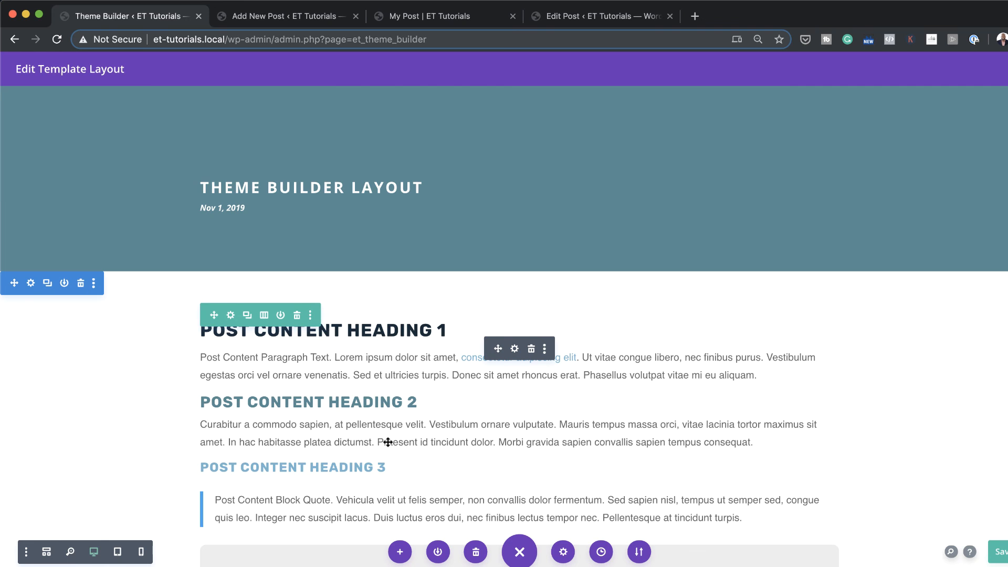
{"action": "left_click", "coordinate": [304, 17]}
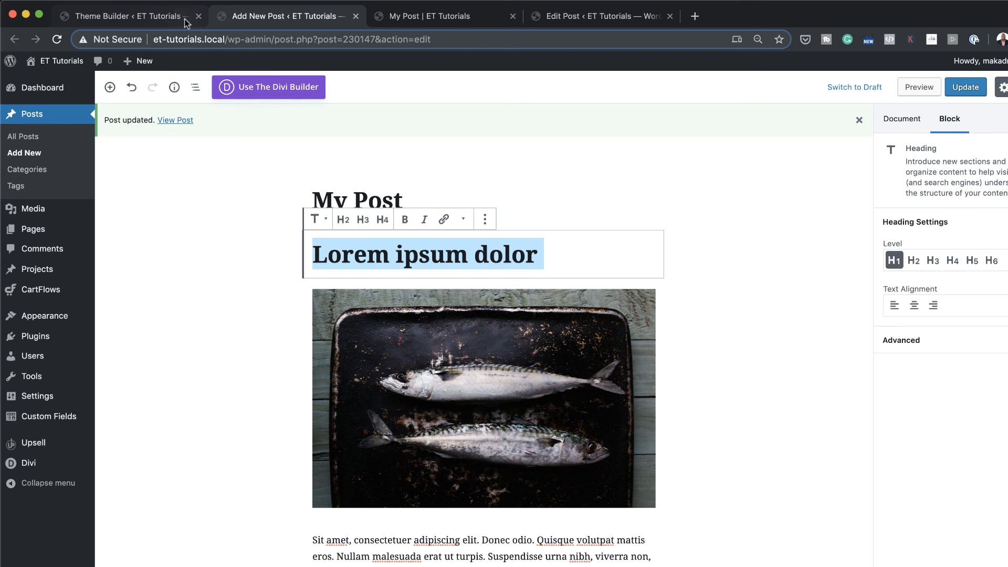
{"action": "left_click", "coordinate": [165, 17]}
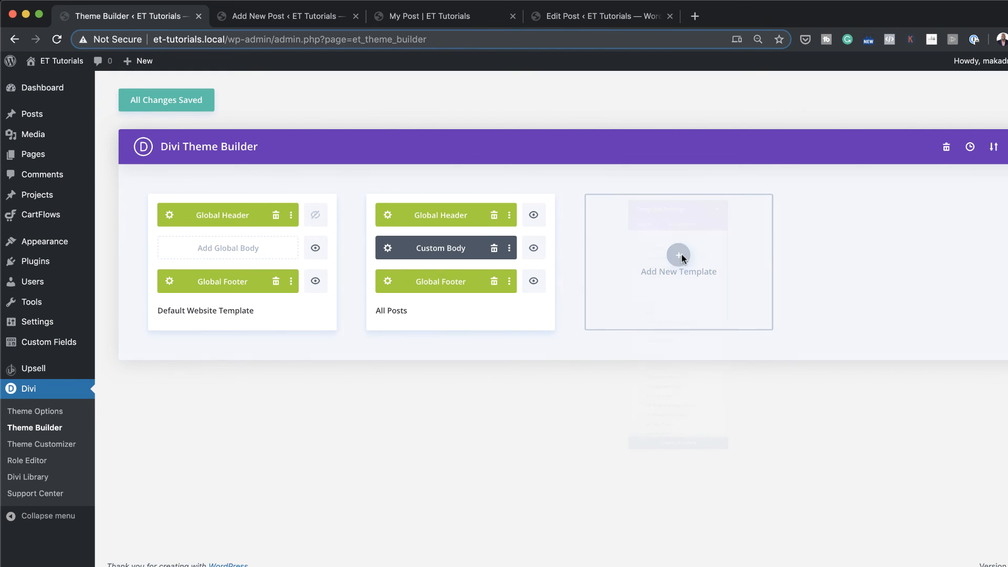
- Try assigning a new template to All Pages, and close its settings without creating the template
{"action": "left_click", "coordinate": [605, 181]}
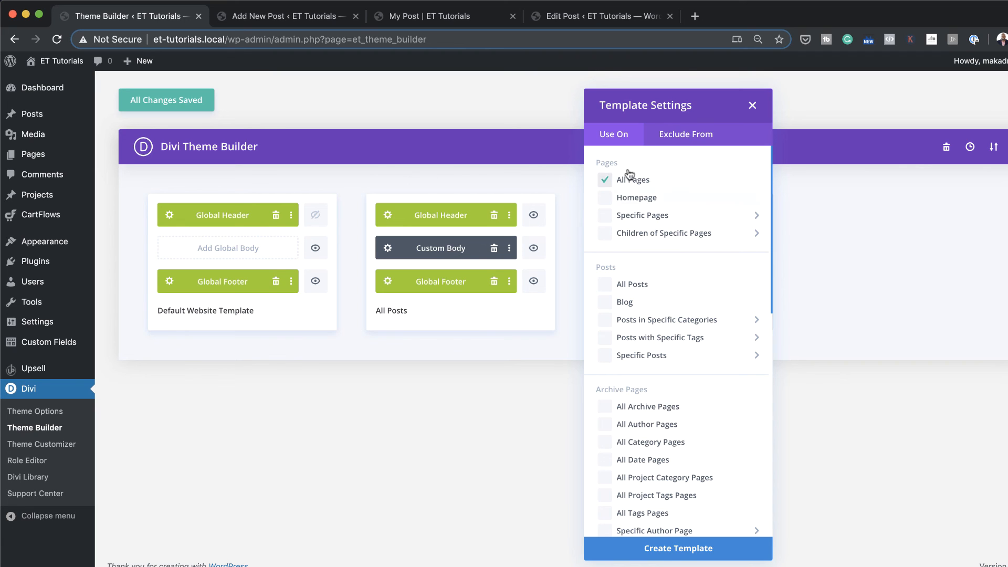
{"action": "left_click", "coordinate": [753, 106]}
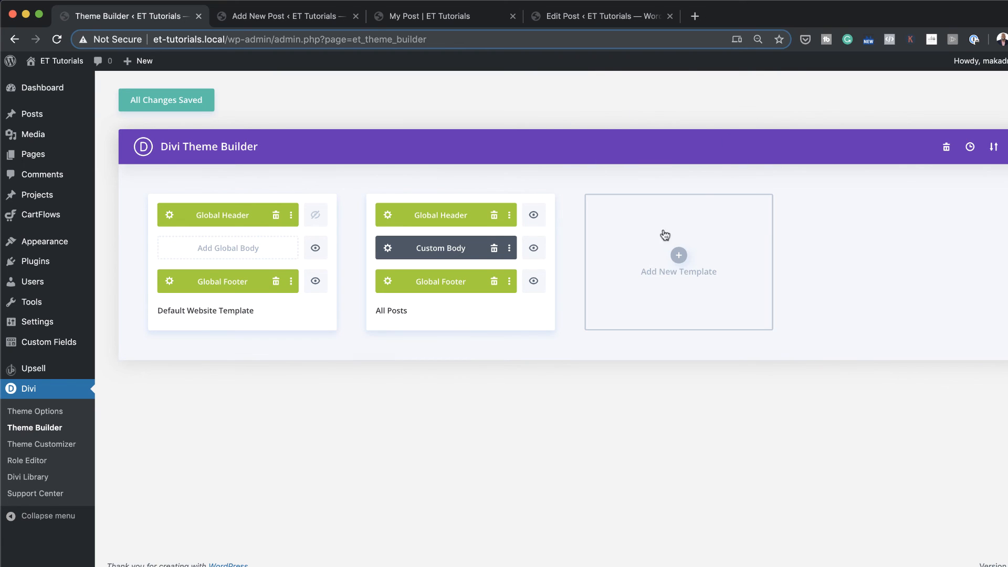